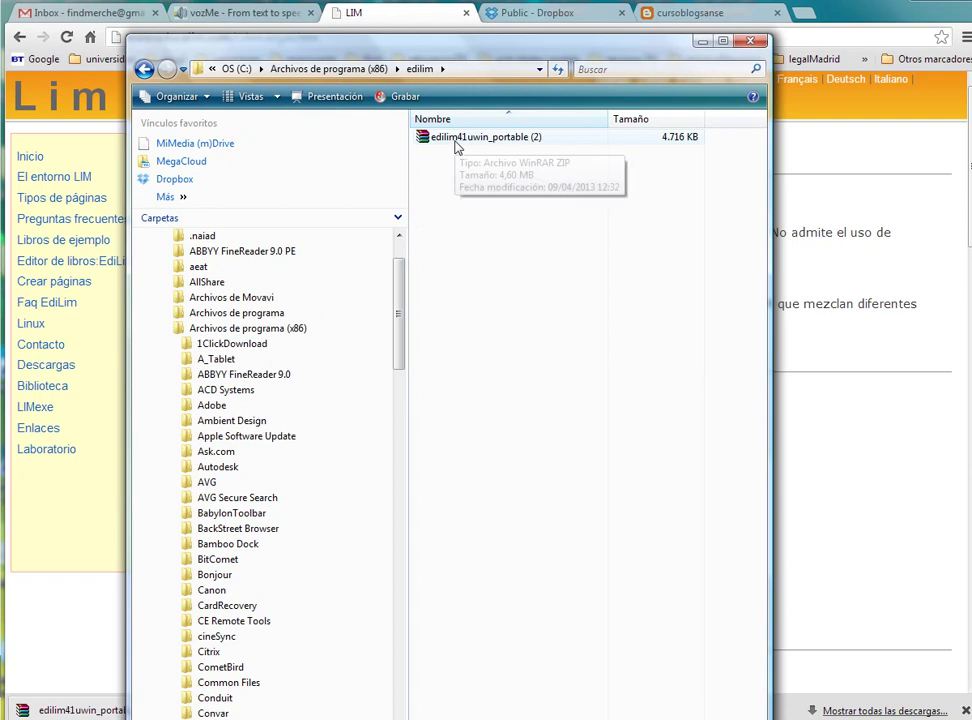
- Extract all files from the edilim41uwin_portable (2) archive into C:\Program Files (x86)\edilim and close the archive
{"action": "double_click", "coordinate": [455, 145]}
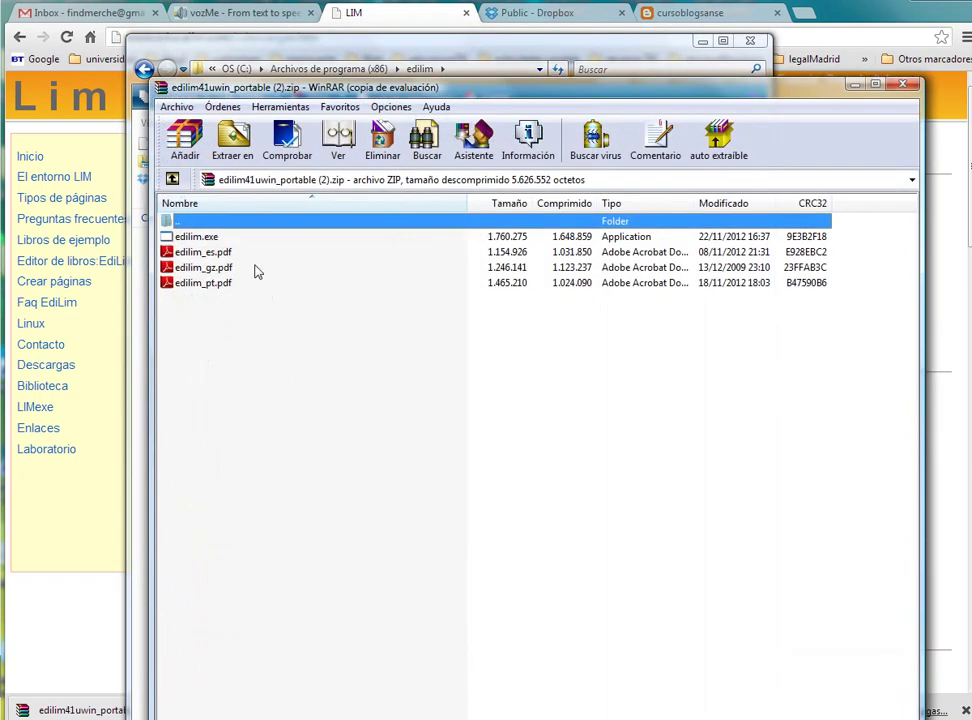
{"action": "left_click", "coordinate": [598, 452]}
{"action": "left_click", "coordinate": [236, 146]}
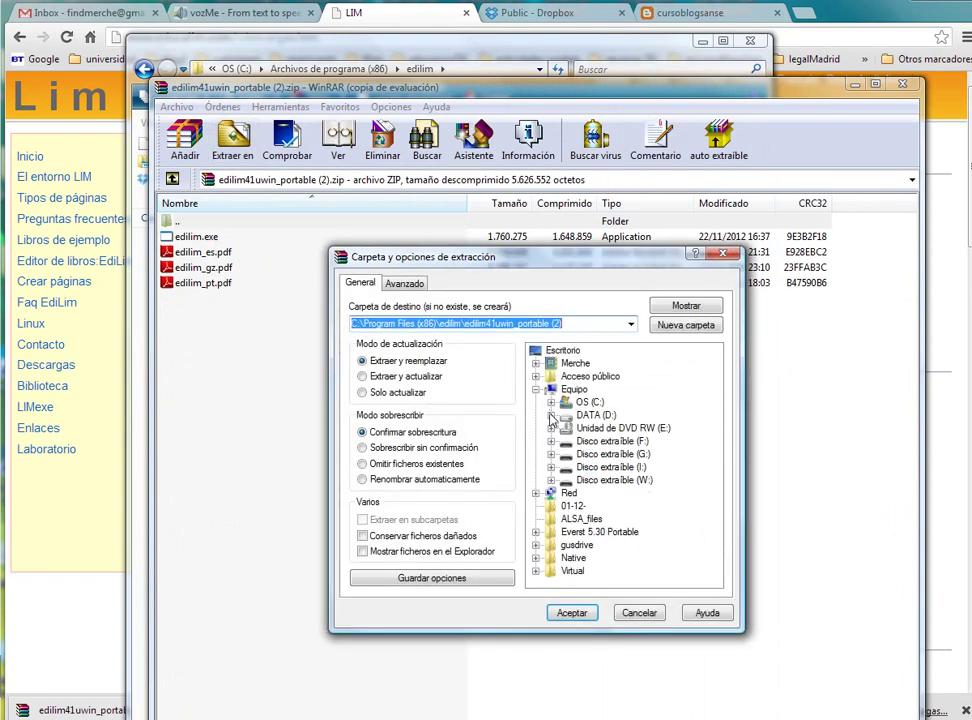
{"action": "left_click", "coordinate": [551, 402]}
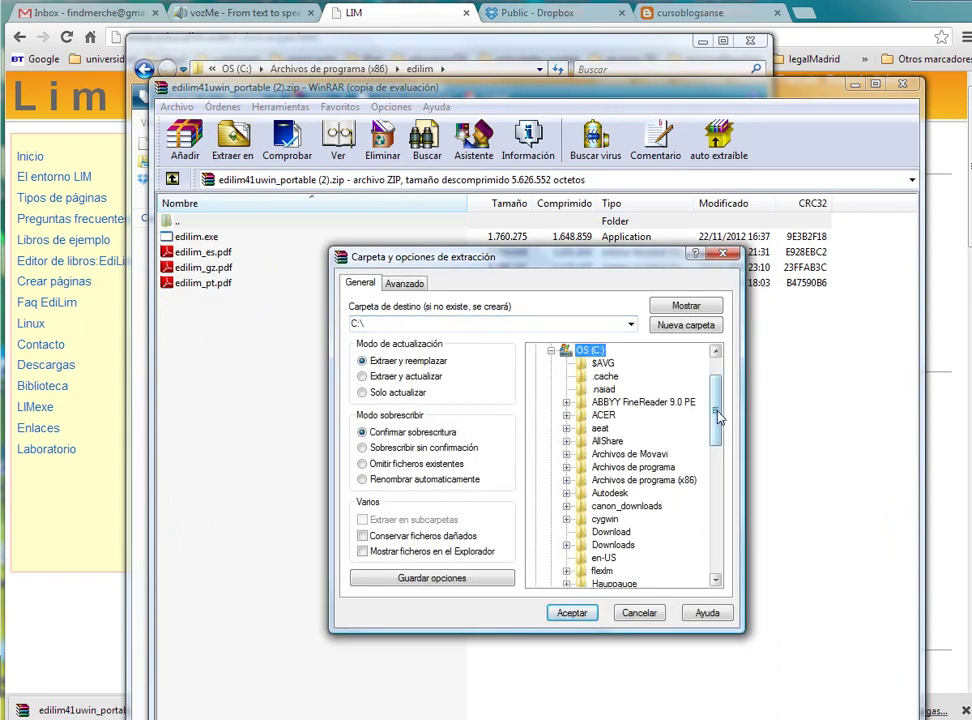
{"action": "scroll", "coordinate": [549, 414], "scroll_direction": "down", "scroll_amount": 2}
{"action": "left_click", "coordinate": [566, 403]}
{"action": "scroll", "coordinate": [716, 401], "scroll_direction": "down", "scroll_amount": 7}
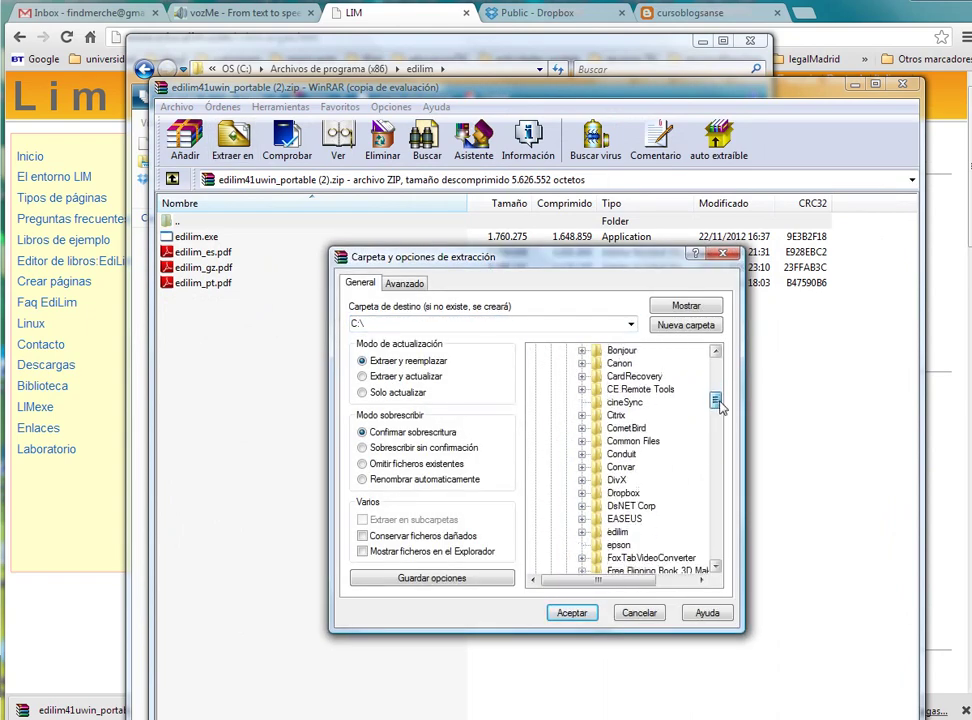
{"action": "left_click", "coordinate": [618, 415]}
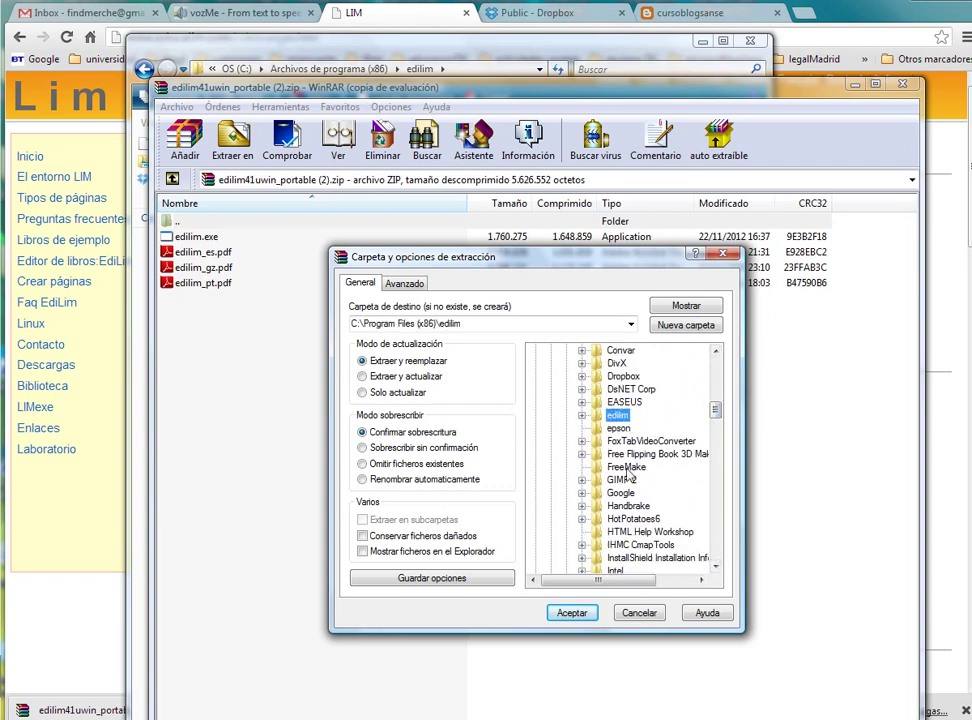
{"action": "left_click", "coordinate": [565, 613]}
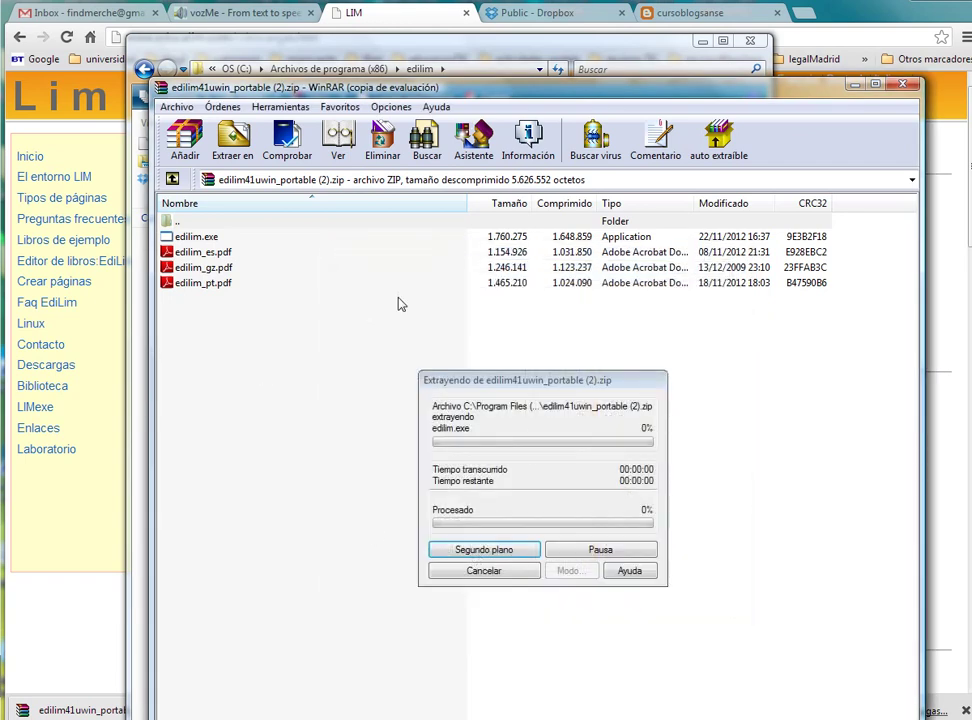
{"action": "left_click", "coordinate": [903, 84]}
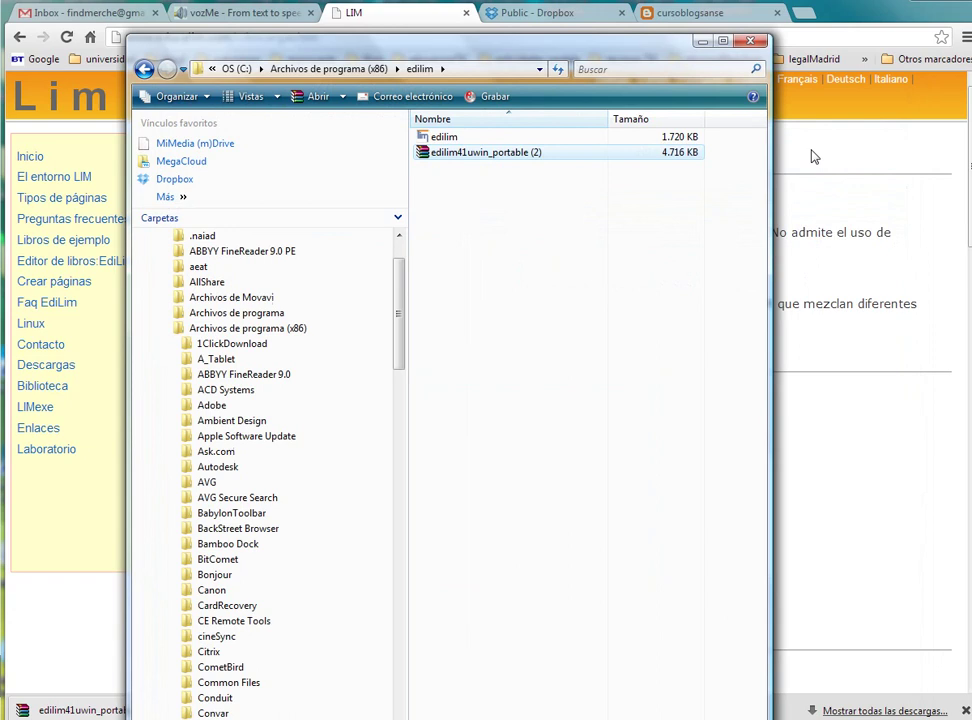
- Look over the extracted edilim application and the edilim_es, edilim_gz and edilim_pt PDF manuals in the edilim folder
{"action": "left_click", "coordinate": [443, 137]}
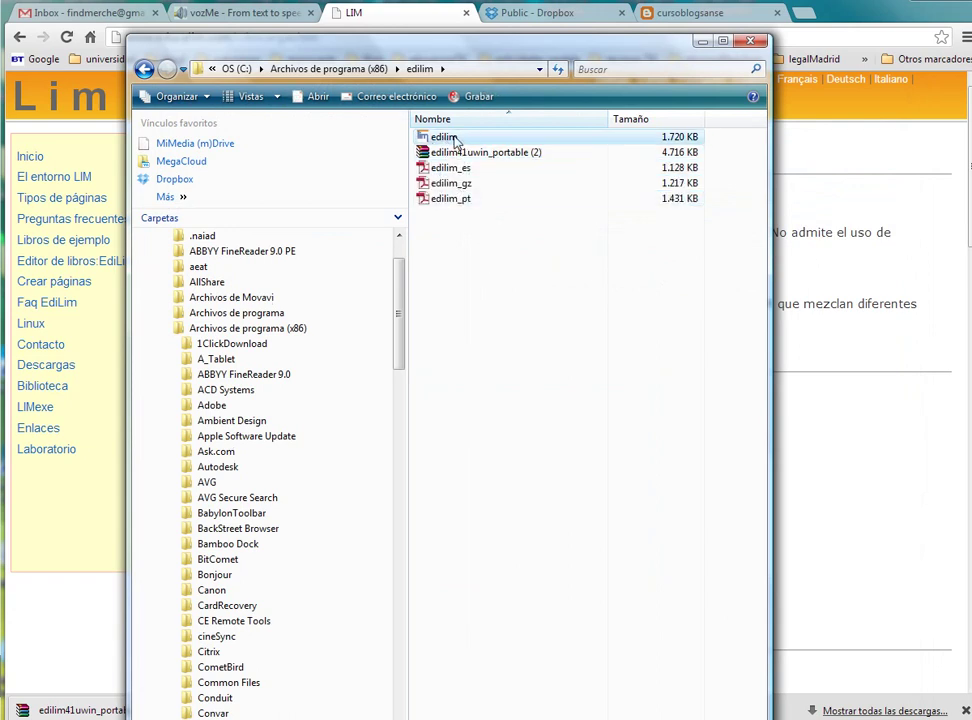
{"action": "left_click_drag", "start_coordinate": [772, 187], "coordinate": [943, 187]}
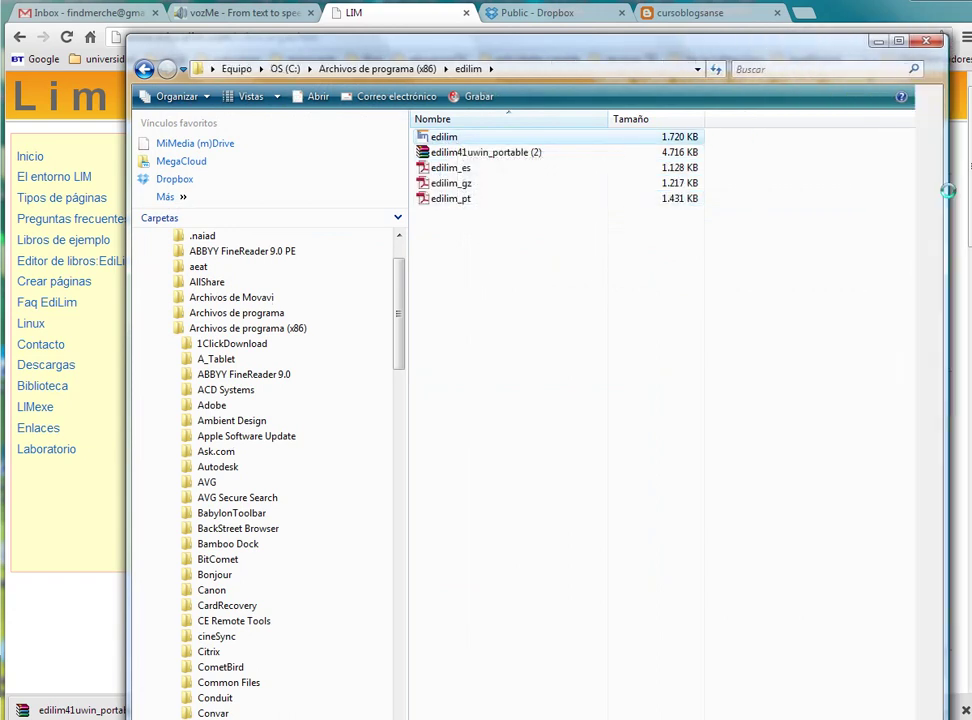
{"action": "left_click", "coordinate": [464, 153]}
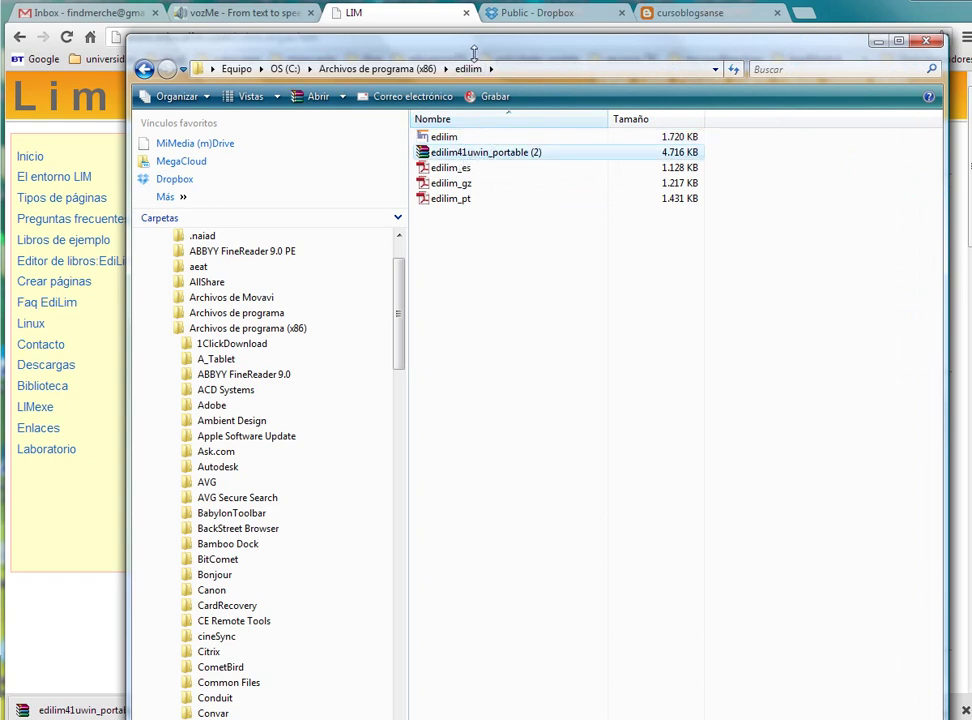
{"action": "left_click_drag", "start_coordinate": [474, 52], "coordinate": [455, 48]}
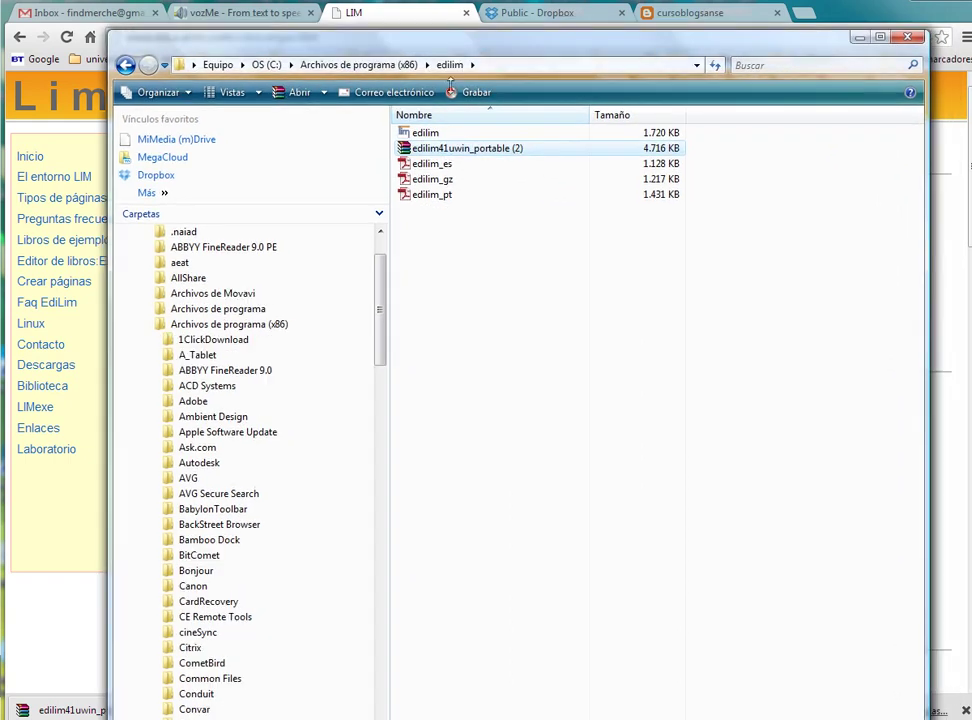
{"action": "left_click", "coordinate": [428, 165]}
{"action": "left_click", "coordinate": [428, 180]}
{"action": "left_click", "coordinate": [432, 196]}
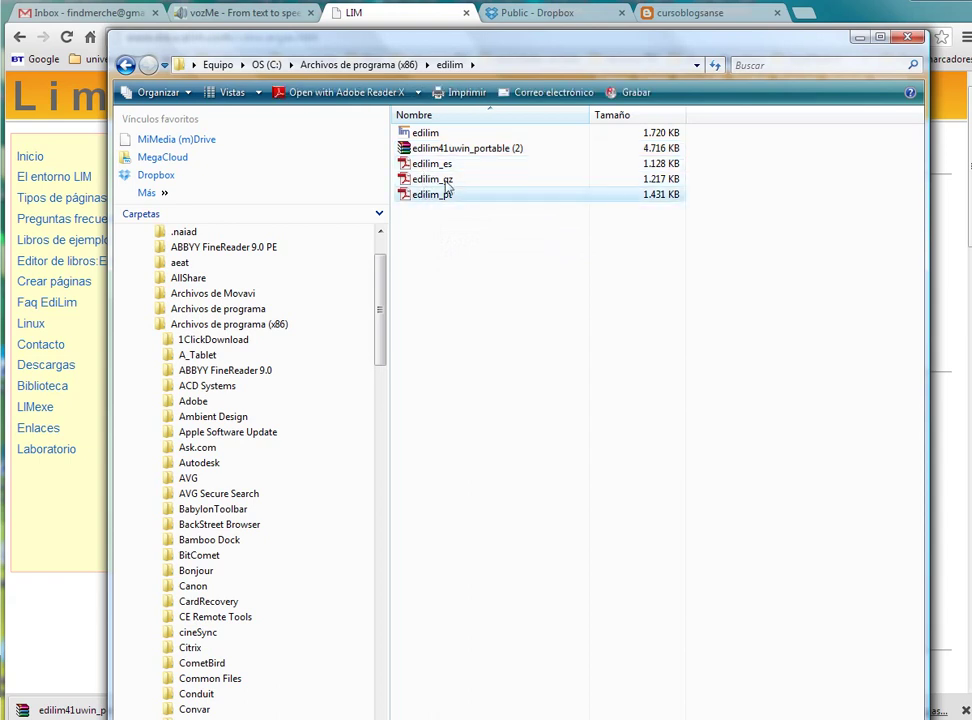
- Switch to EdiLIM by launching the extracted edilim application, and minimize the folder window
{"action": "left_click", "coordinate": [425, 132]}
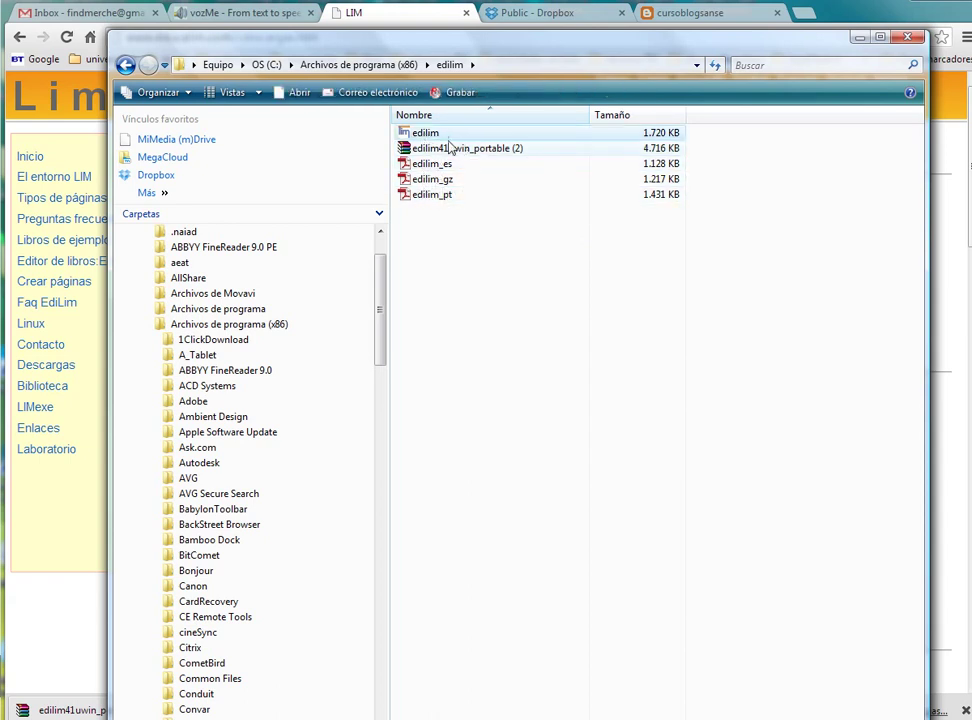
{"action": "double_click", "coordinate": [430, 133]}
{"action": "left_click", "coordinate": [859, 37]}
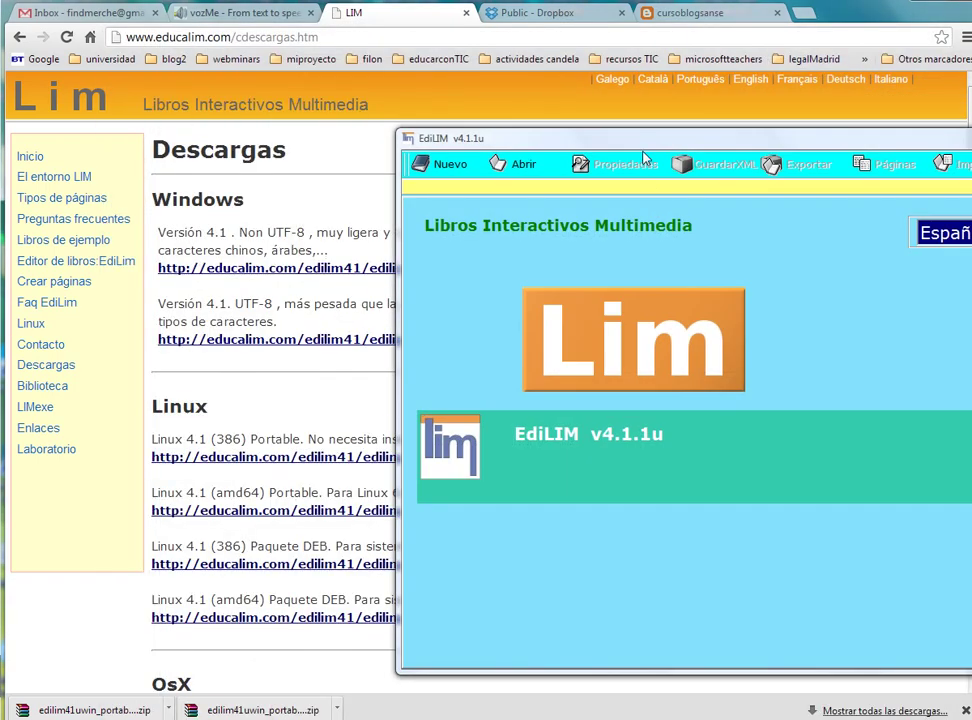
{"action": "left_click_drag", "start_coordinate": [645, 157], "coordinate": [362, 87]}
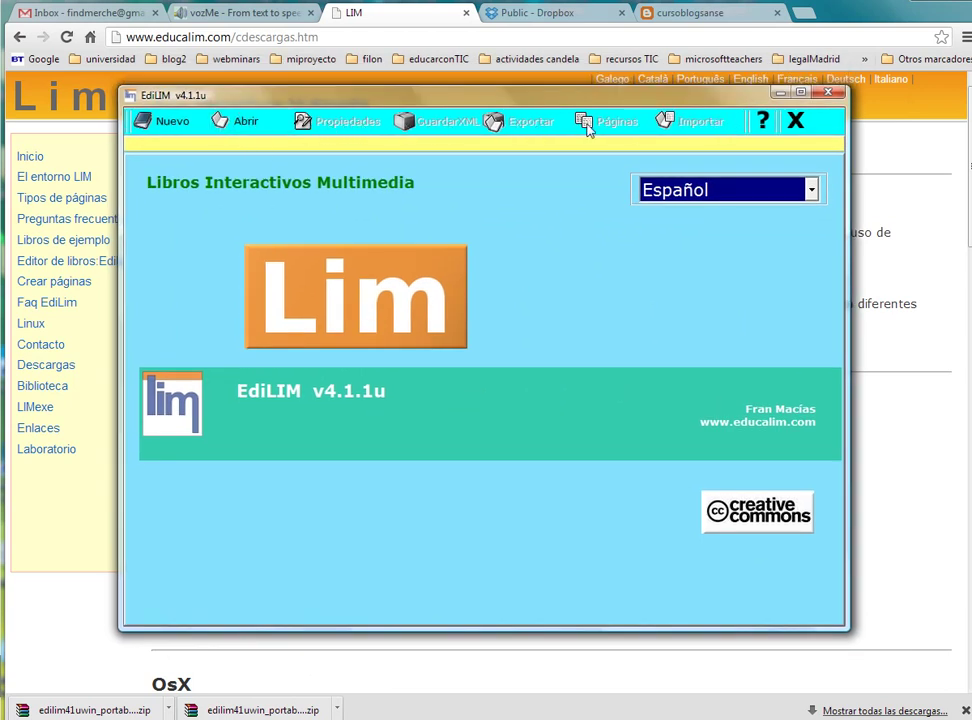
{"action": "left_click_drag", "start_coordinate": [347, 113], "coordinate": [350, 122]}
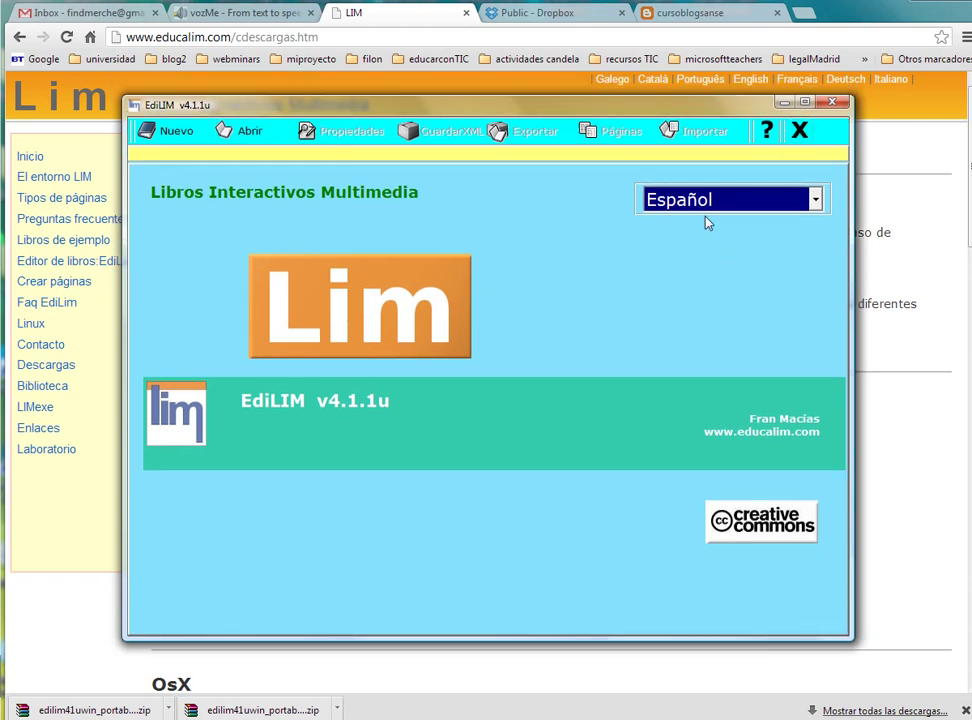
- Start a new book and set its resource directory to the cole folder on DATA (D:)
{"action": "left_click", "coordinate": [150, 130]}
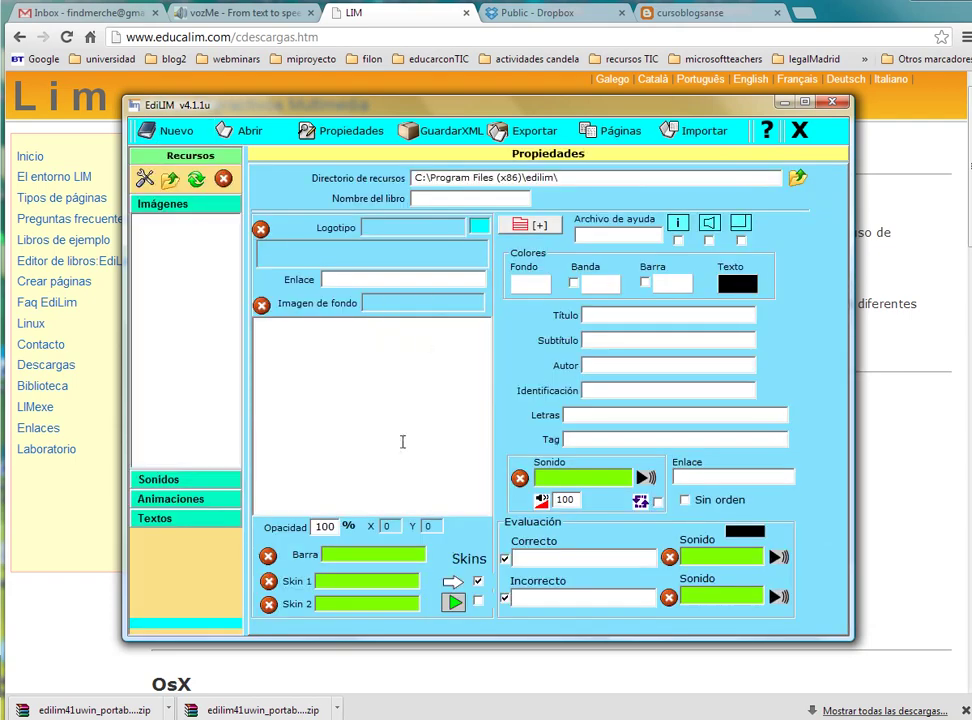
{"action": "left_click_drag", "start_coordinate": [533, 100], "coordinate": [532, 106]}
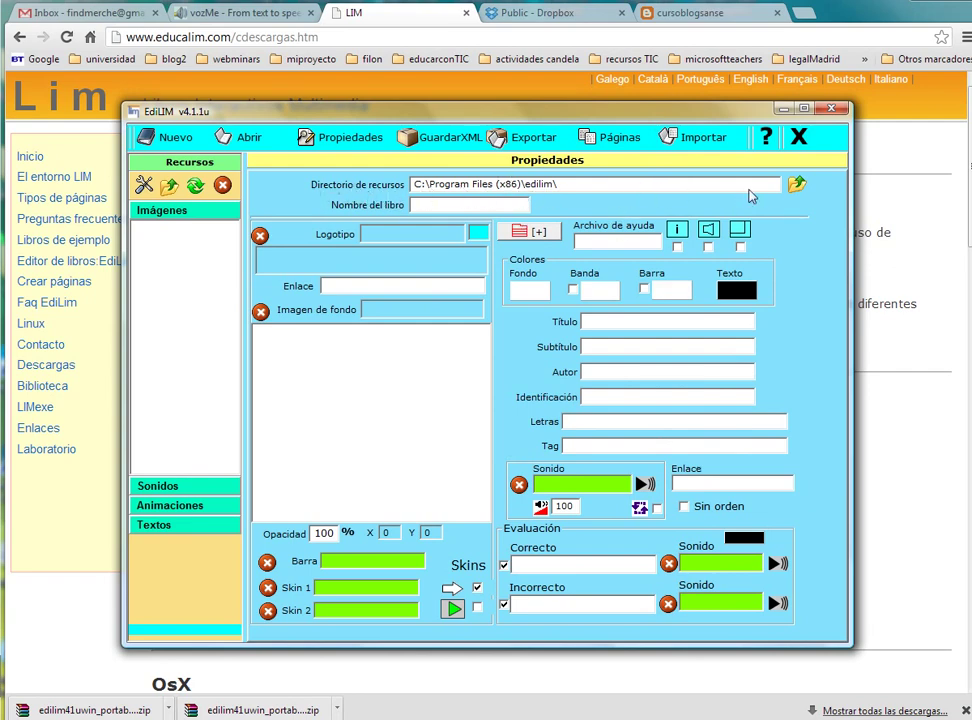
{"action": "left_click", "coordinate": [797, 184]}
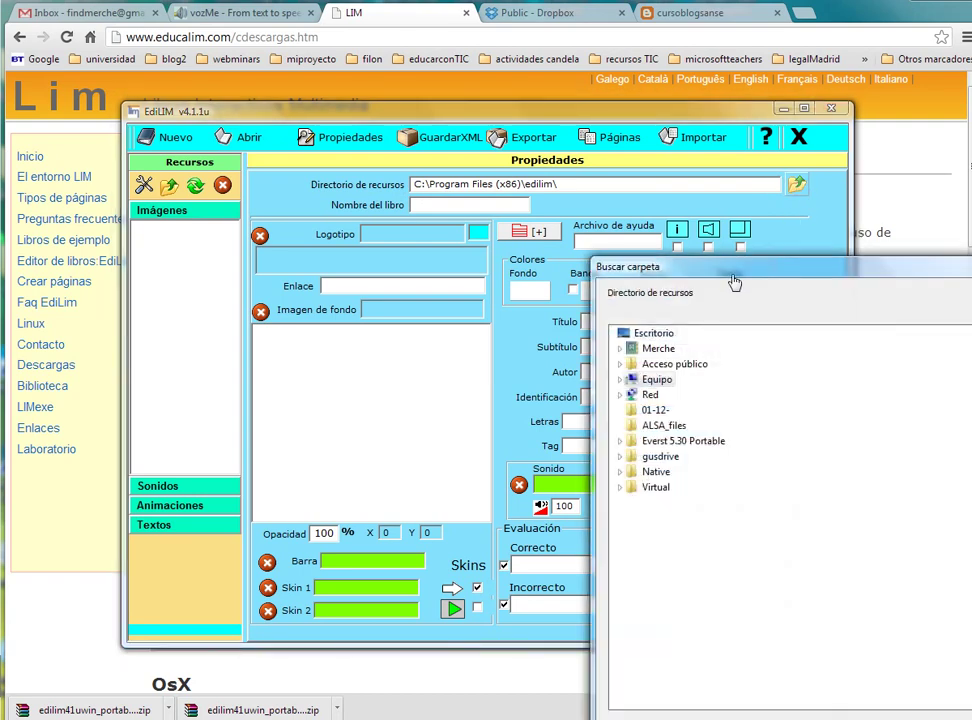
{"action": "left_click_drag", "start_coordinate": [735, 283], "coordinate": [455, 230]}
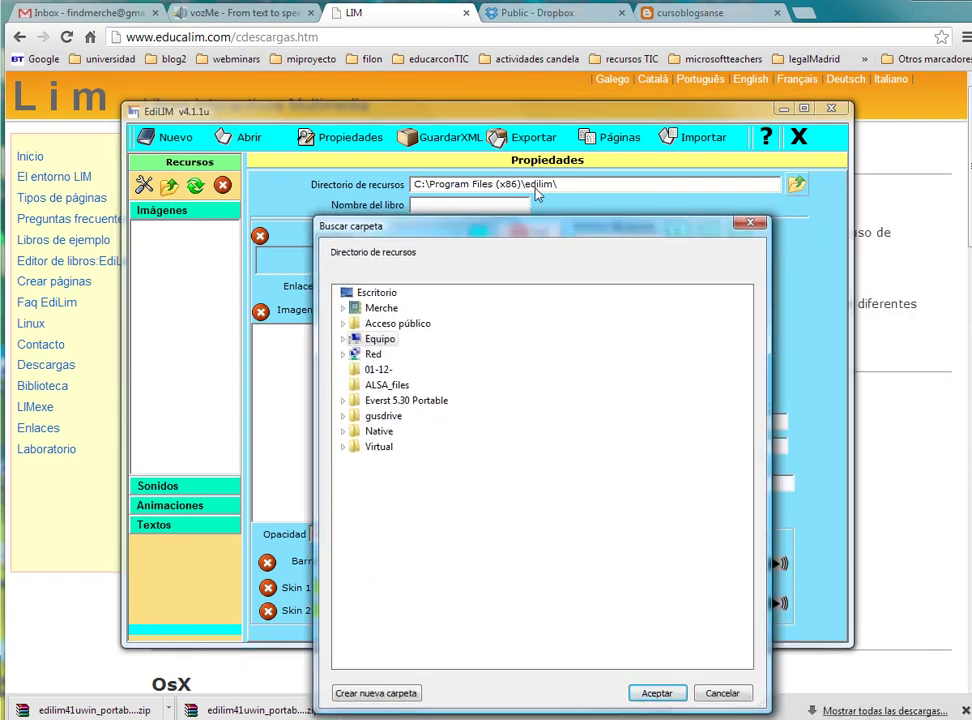
{"action": "left_click_drag", "start_coordinate": [531, 233], "coordinate": [535, 204]}
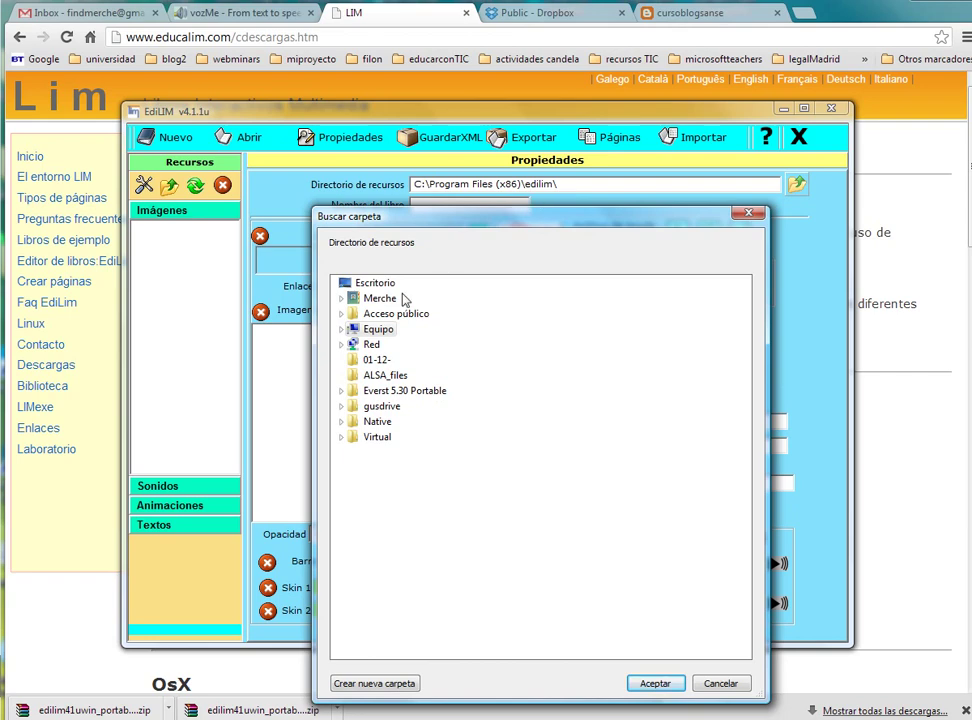
{"action": "left_click", "coordinate": [341, 329]}
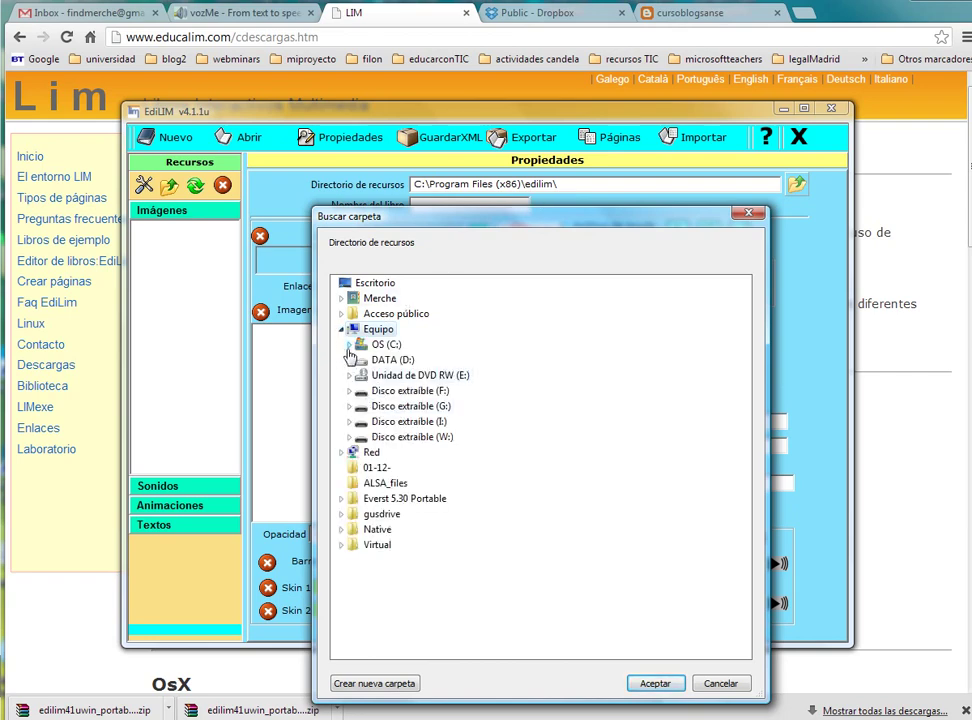
{"action": "left_click", "coordinate": [349, 344]}
{"action": "left_click", "coordinate": [350, 284]}
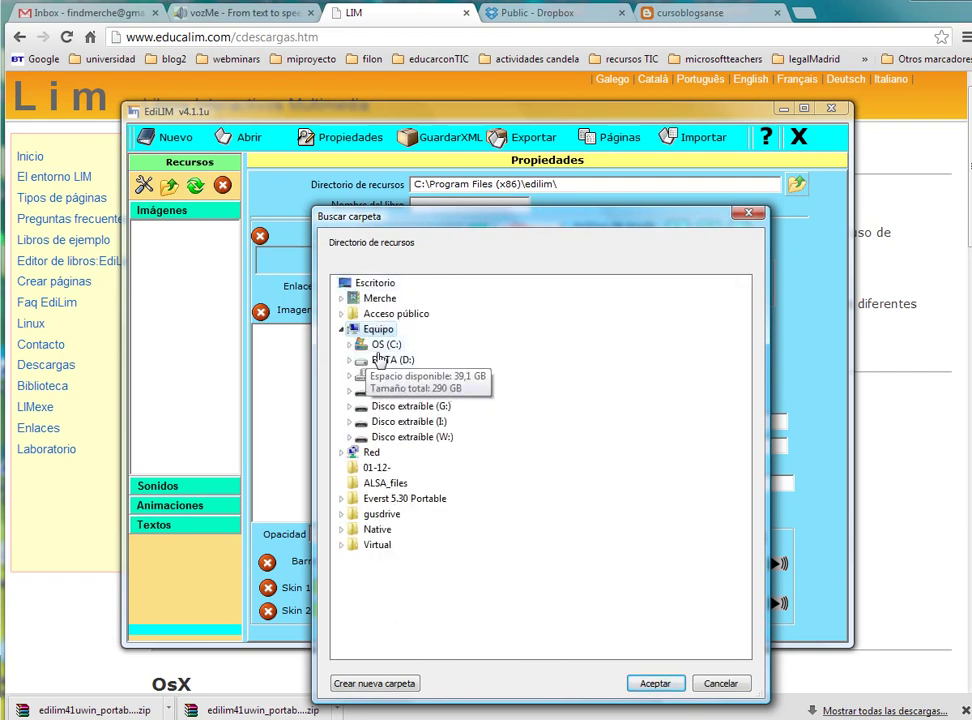
{"action": "left_click", "coordinate": [349, 360]}
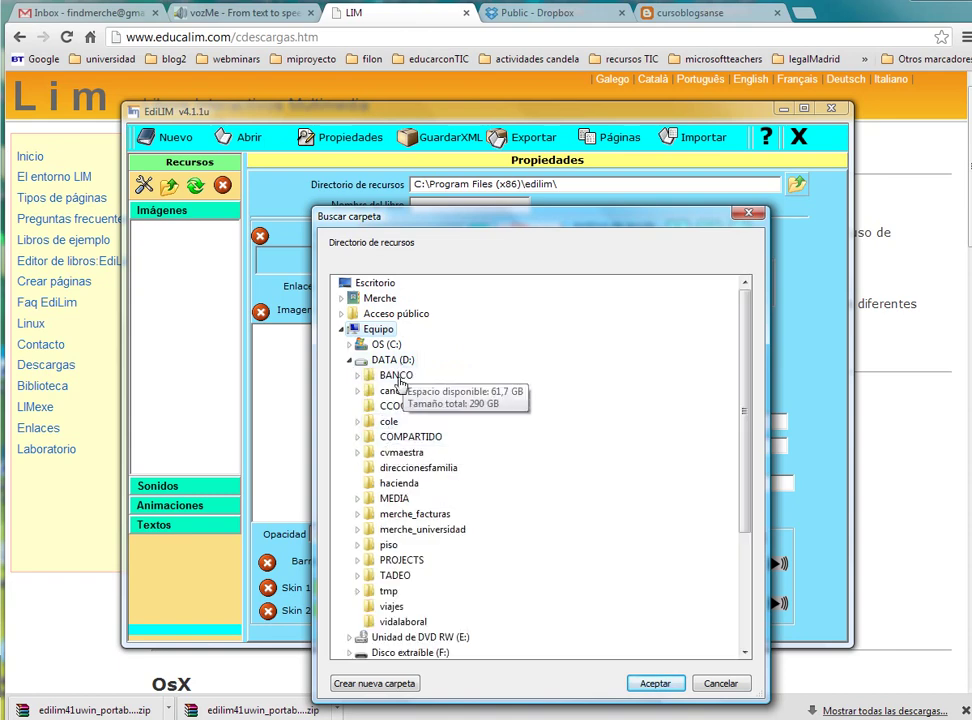
{"action": "left_click", "coordinate": [358, 421]}
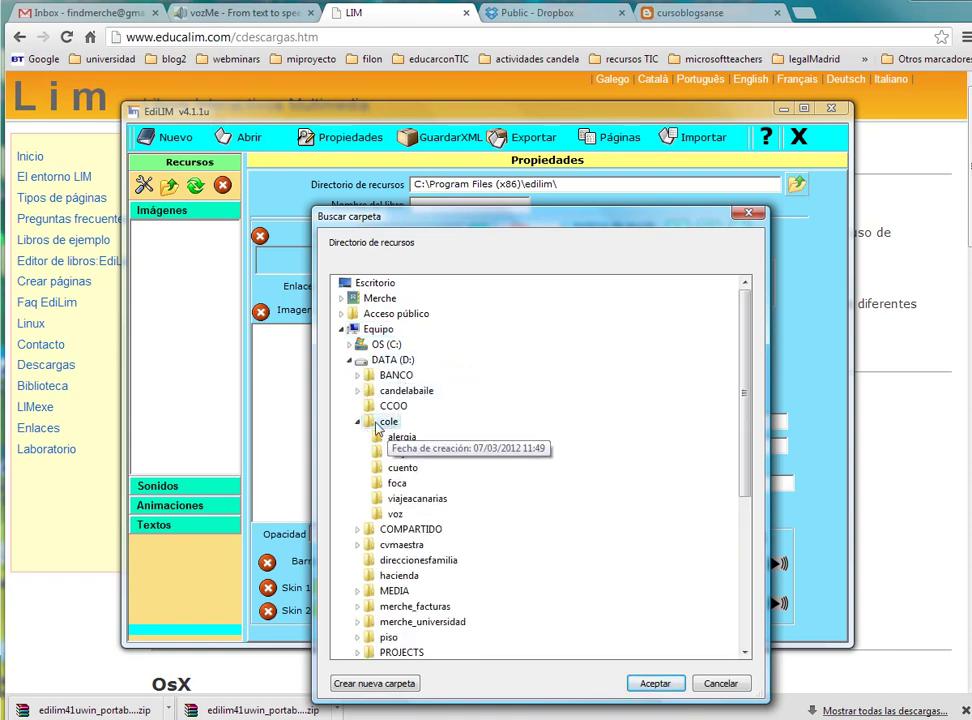
{"action": "left_click", "coordinate": [656, 683]}
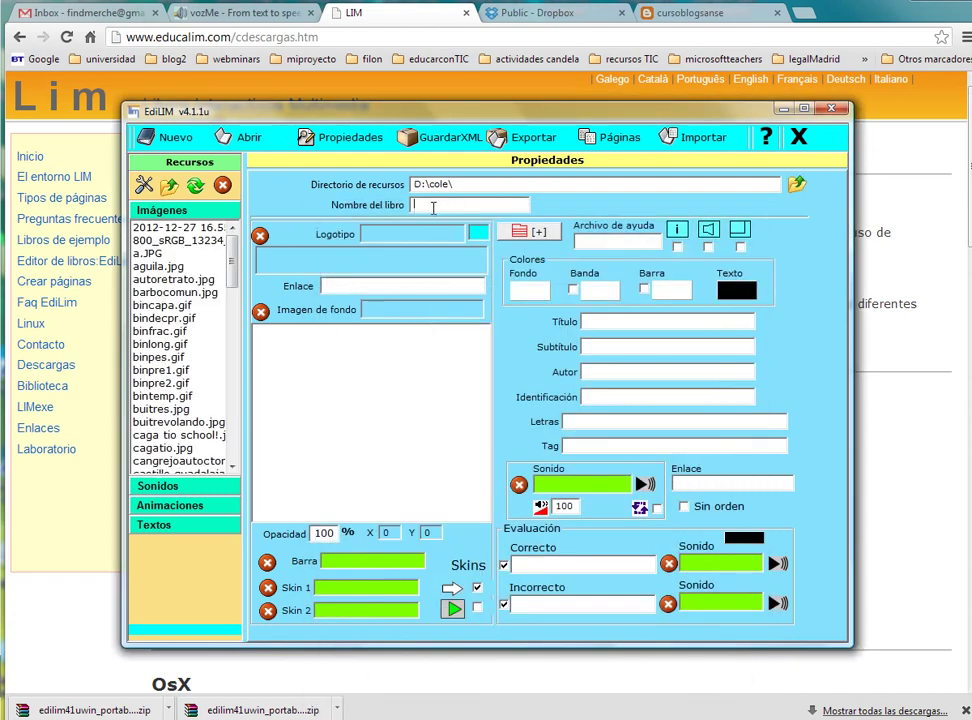
- Examine the image and sound resources loaded from the cole directory, collapsing both lists
{"action": "left_click", "coordinate": [369, 137]}
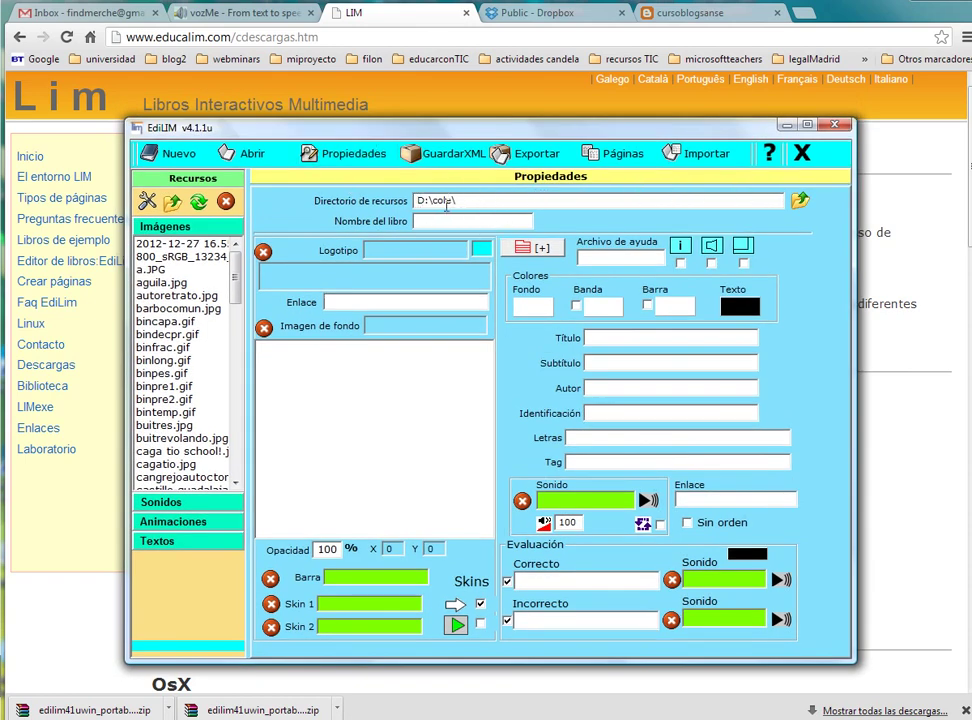
{"action": "mouse_move", "coordinate": [238, 278]}
{"action": "left_mouse_down"}
{"action": "mouse_move", "coordinate": [236, 423]}
{"action": "mouse_move", "coordinate": [238, 258]}
{"action": "left_mouse_up"}
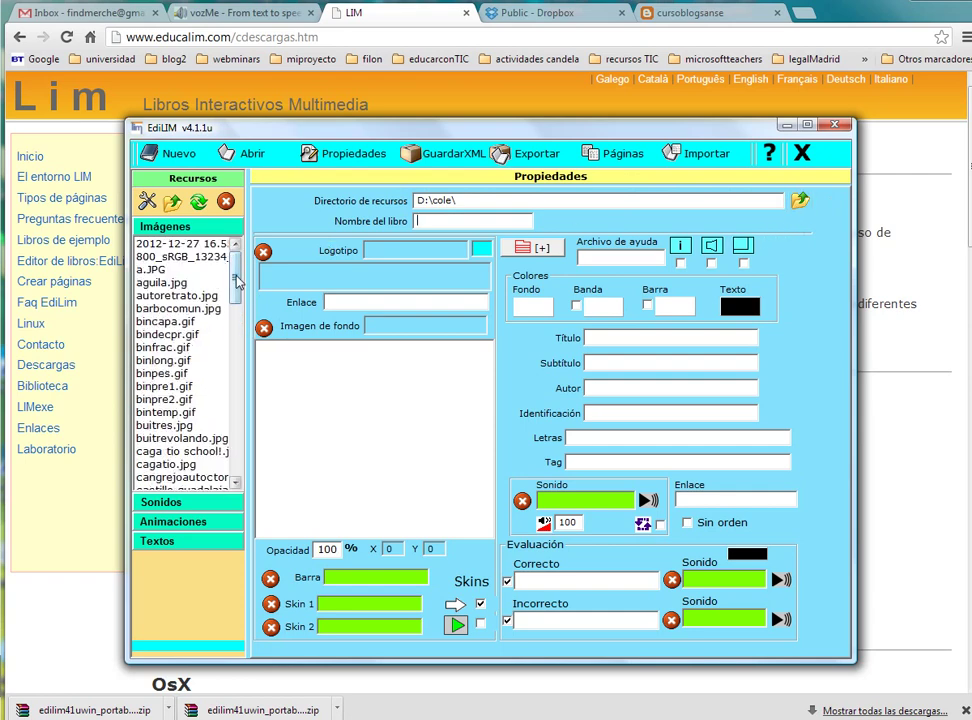
{"action": "left_click", "coordinate": [170, 228]}
{"action": "left_click", "coordinate": [176, 250]}
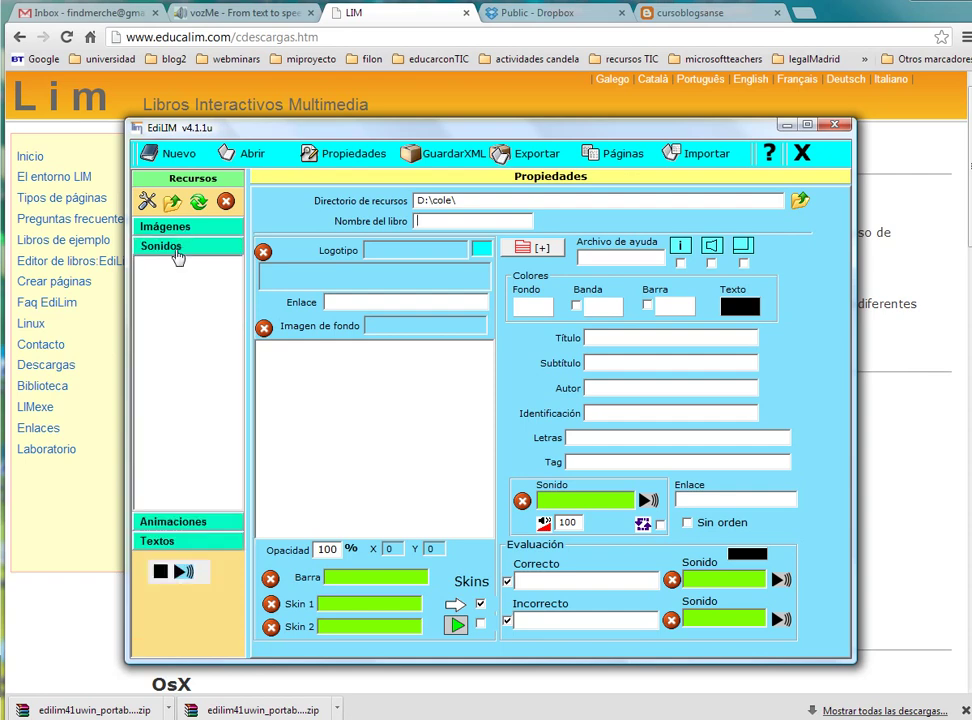
{"action": "left_click", "coordinate": [166, 228]}
{"action": "left_click", "coordinate": [166, 228]}
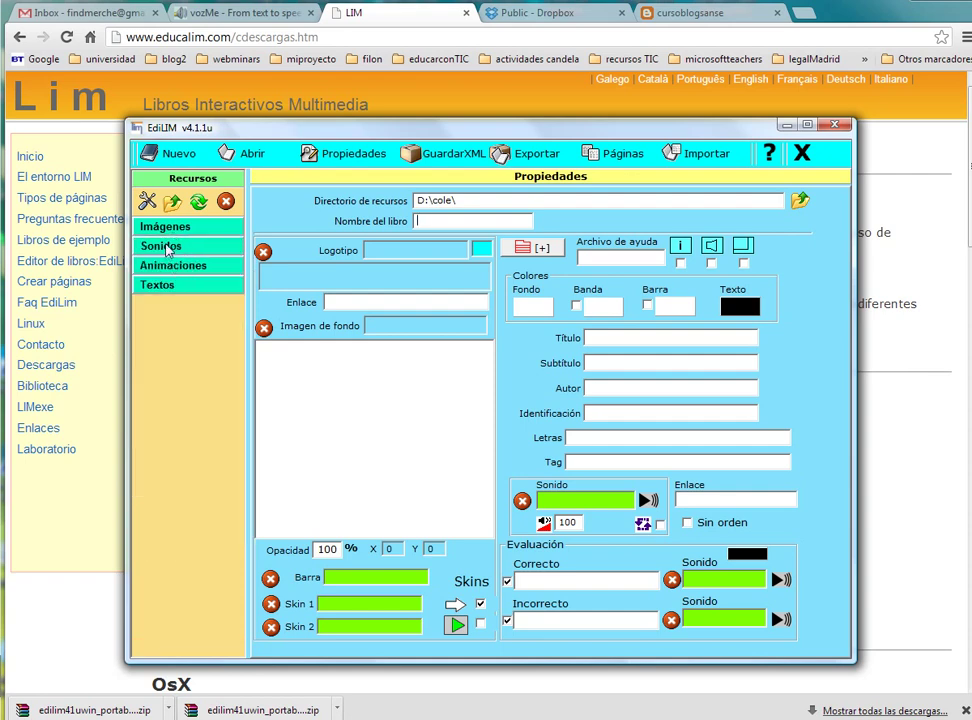
{"action": "left_click", "coordinate": [168, 250]}
{"action": "left_click", "coordinate": [164, 247]}
{"action": "left_click", "coordinate": [183, 255]}
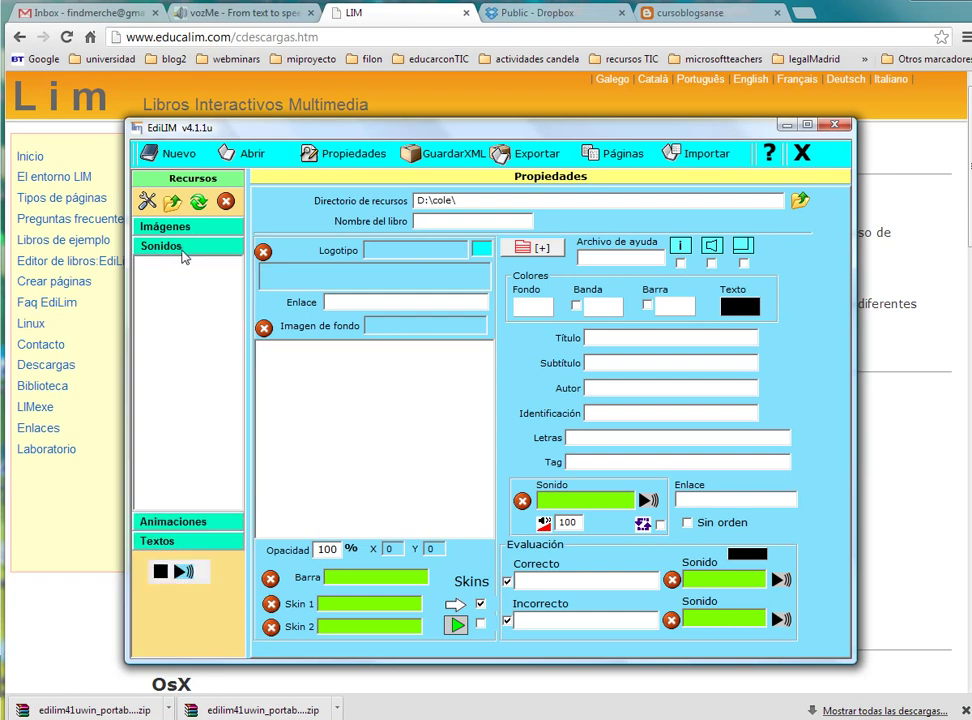
{"action": "left_click", "coordinate": [183, 255]}
- Change the book's resource directory to D:\merche_universidad\cuarto\proyecto\cursoblog\recursosedilim
{"action": "left_click", "coordinate": [800, 200]}
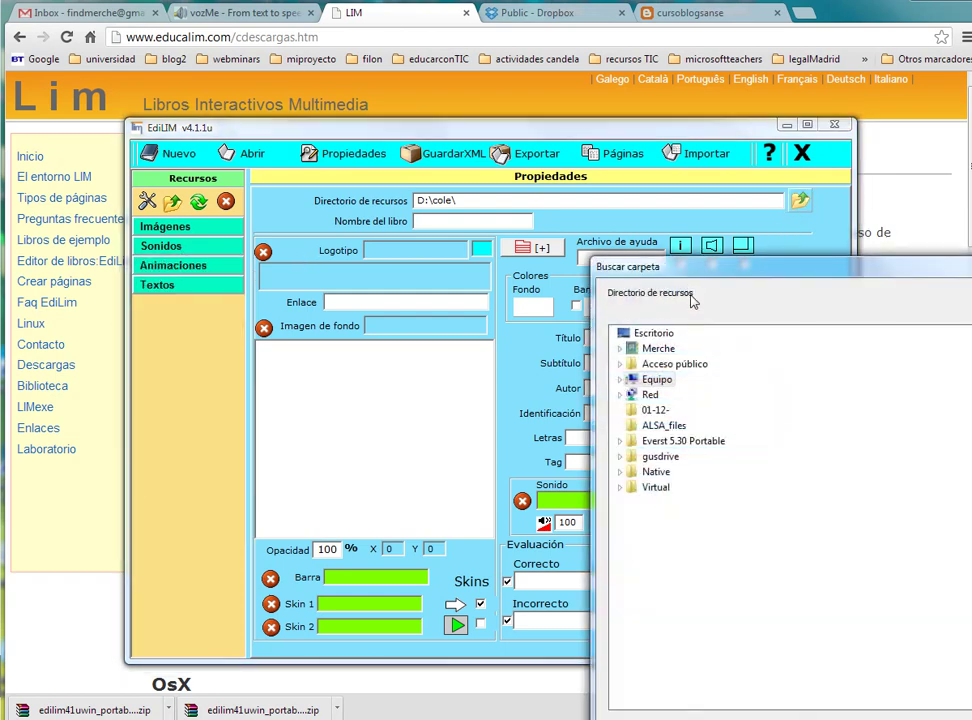
{"action": "left_click", "coordinate": [621, 380]}
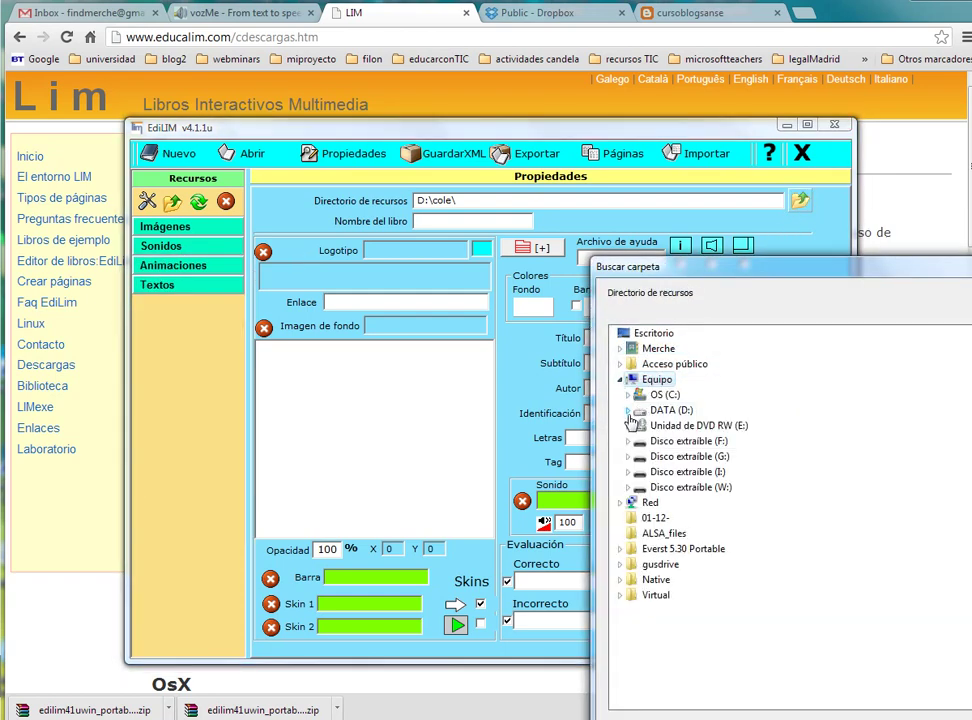
{"action": "left_click", "coordinate": [630, 412]}
{"action": "double_click", "coordinate": [672, 560]}
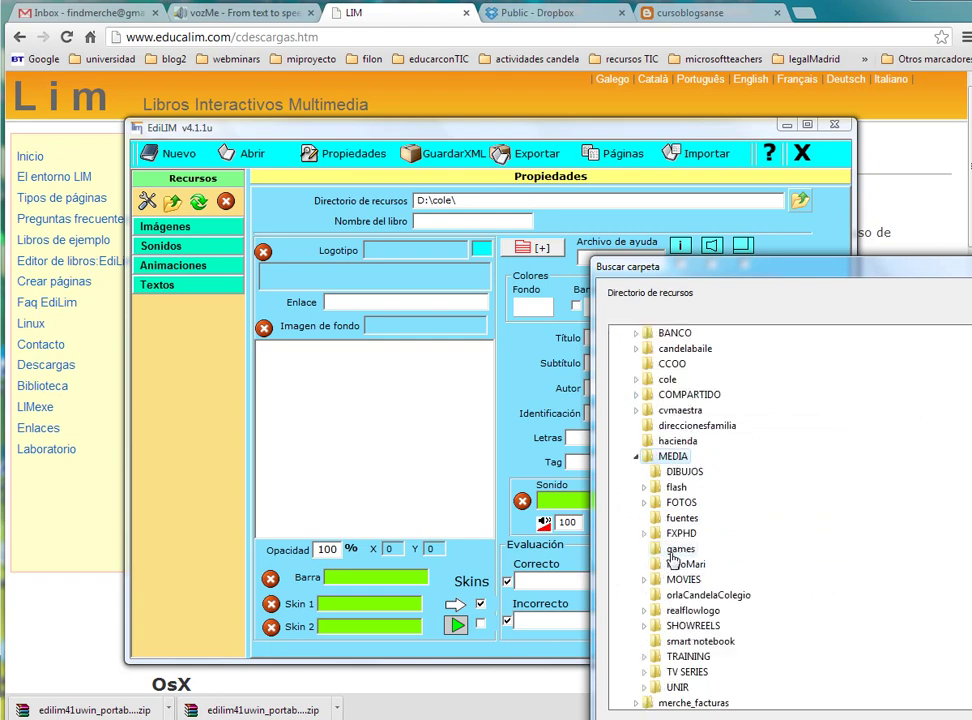
{"action": "key", "text": "Left"}
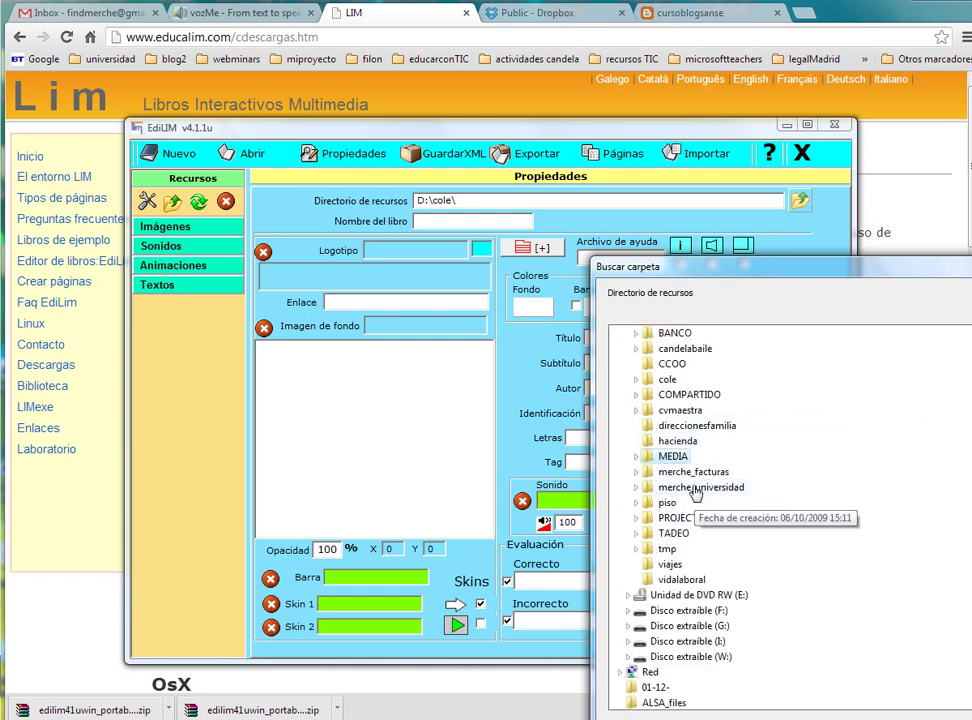
{"action": "double_click", "coordinate": [697, 492]}
{"action": "double_click", "coordinate": [680, 518]}
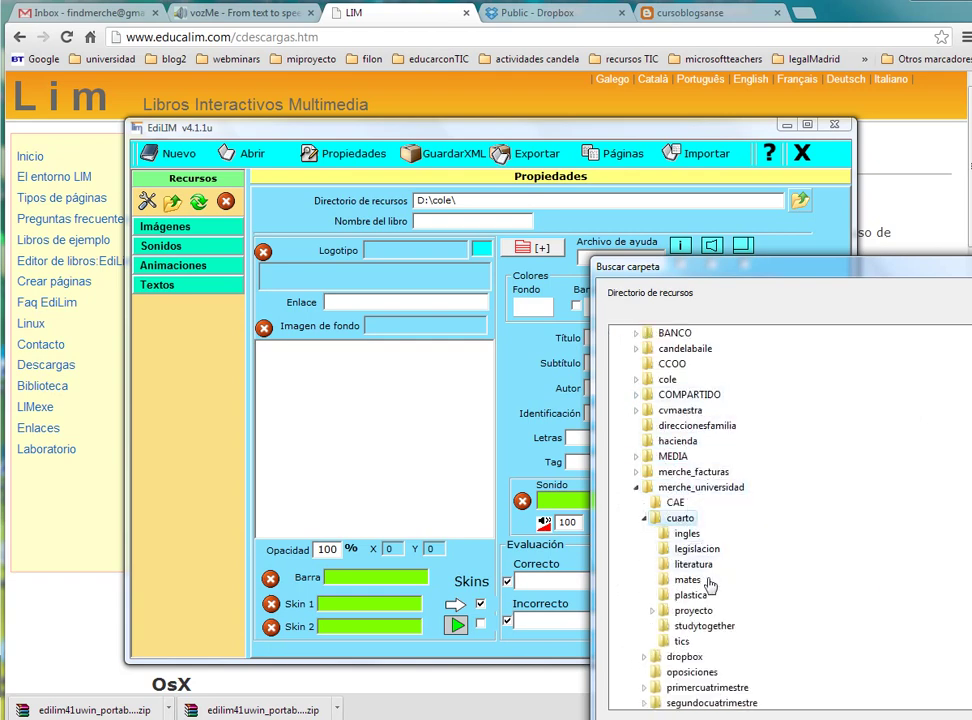
{"action": "double_click", "coordinate": [699, 611]}
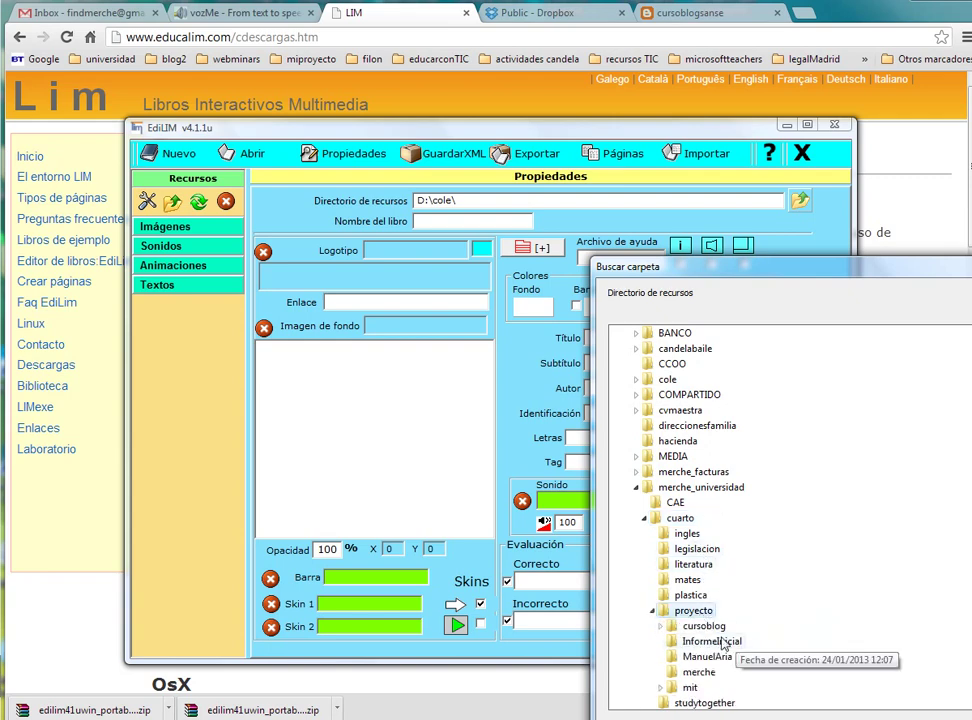
{"action": "double_click", "coordinate": [704, 627]}
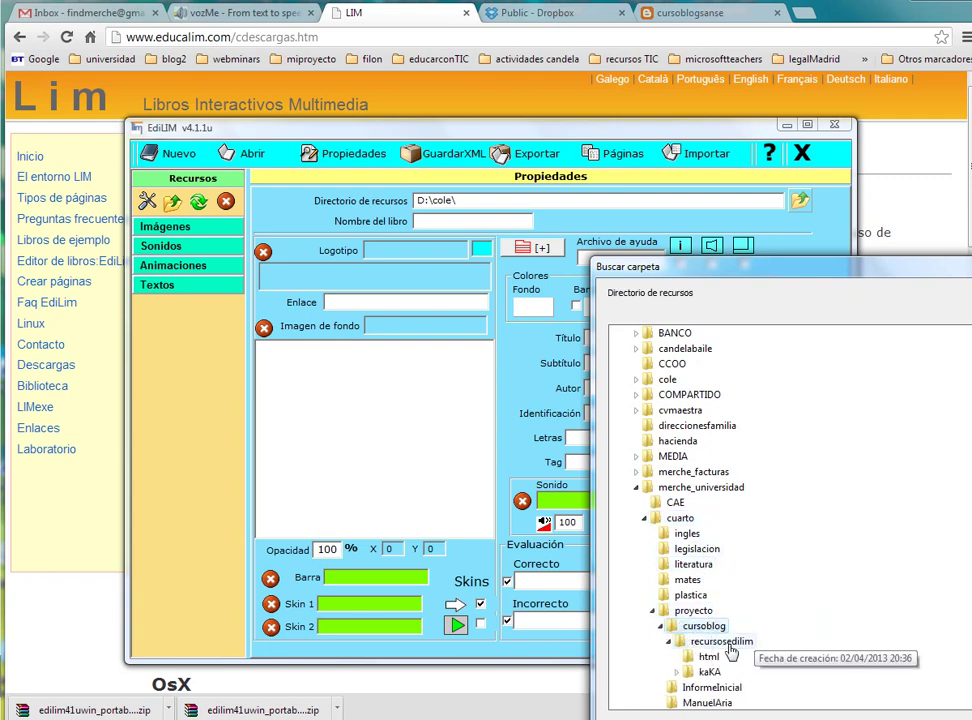
{"action": "left_click", "coordinate": [722, 642]}
{"action": "key", "text": "Return"}
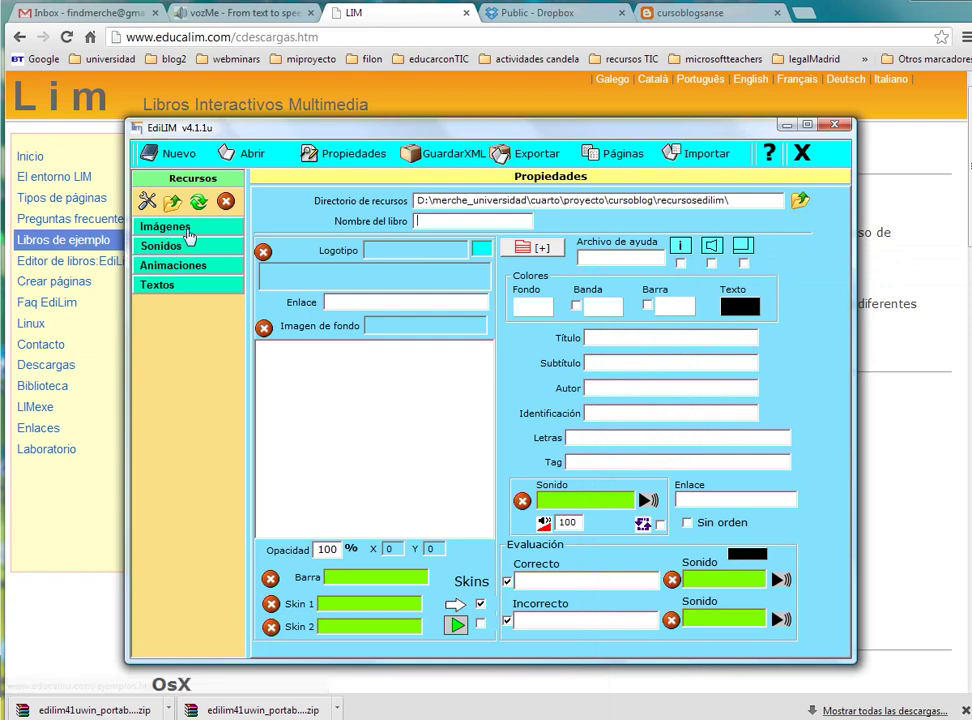
- Examine the image, sound and animation resources loaded from the recursosedilim directory, collapsing each list
{"action": "left_click", "coordinate": [188, 232]}
{"action": "left_click", "coordinate": [175, 227]}
{"action": "left_click", "coordinate": [174, 247]}
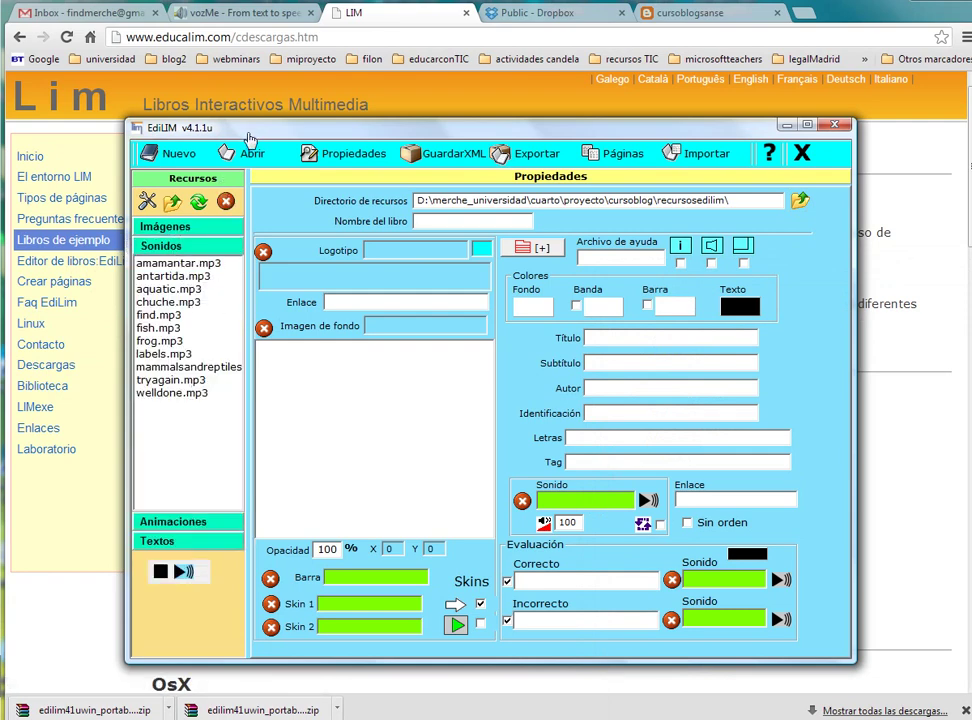
{"action": "left_click_drag", "start_coordinate": [248, 133], "coordinate": [244, 143]}
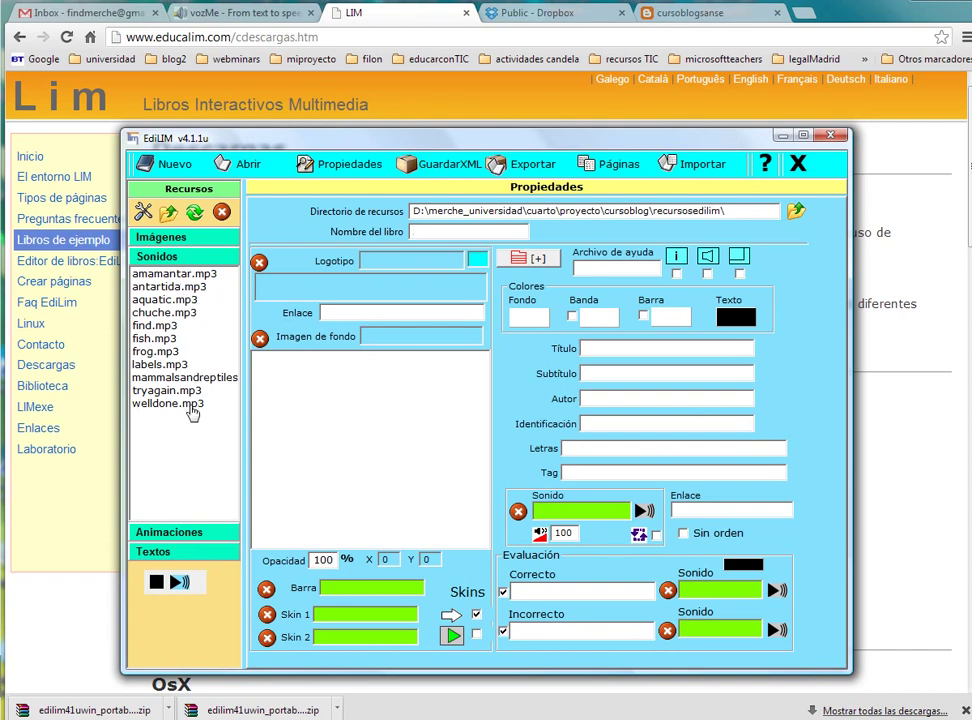
{"action": "left_click", "coordinate": [152, 257]}
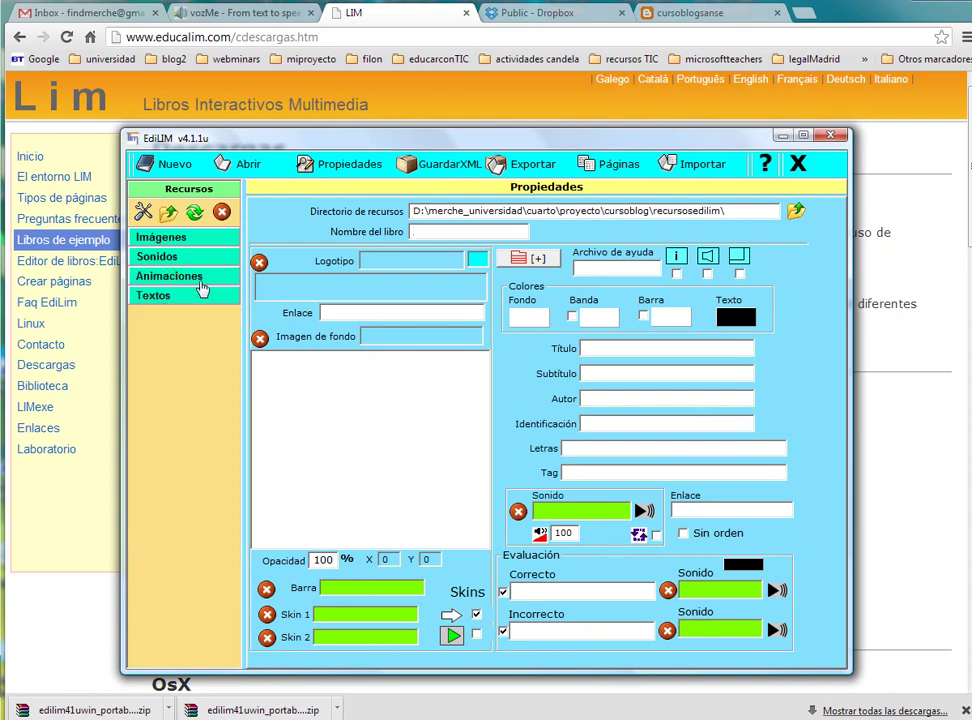
{"action": "left_click", "coordinate": [202, 289]}
{"action": "left_click", "coordinate": [192, 285]}
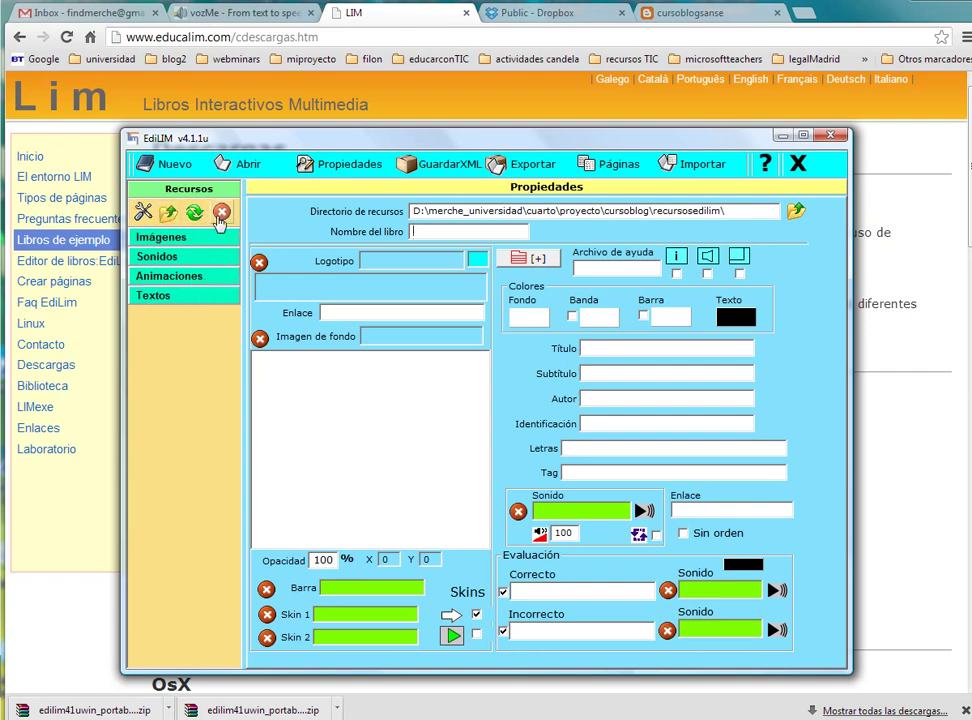
- Check the resource directory path and name the book science
{"action": "left_click_drag", "start_coordinate": [742, 211], "coordinate": [418, 214]}
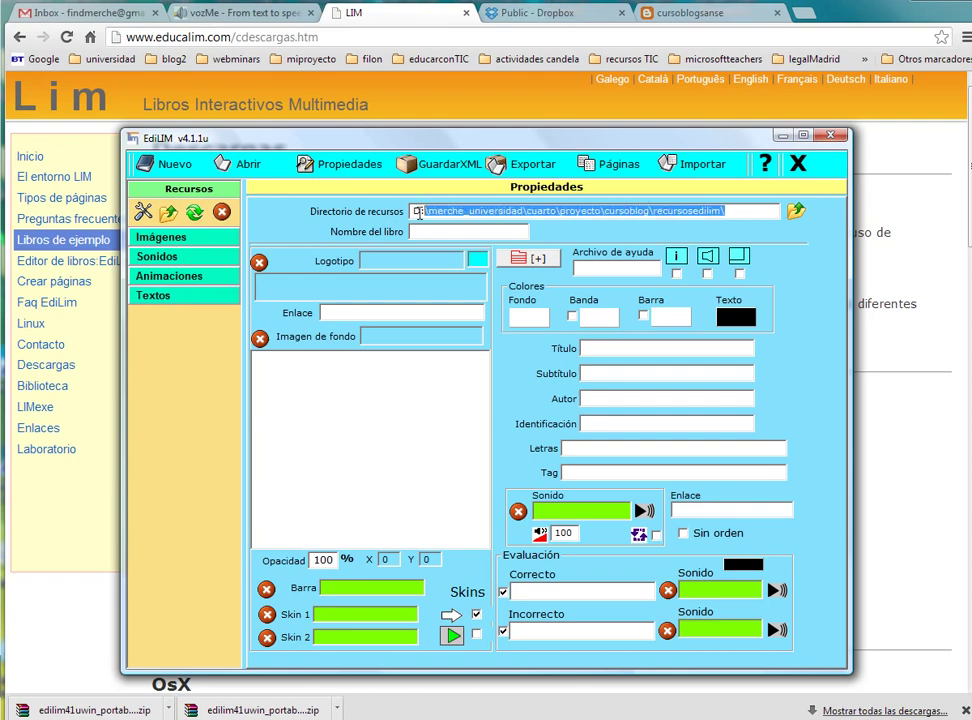
{"action": "left_click", "coordinate": [775, 213]}
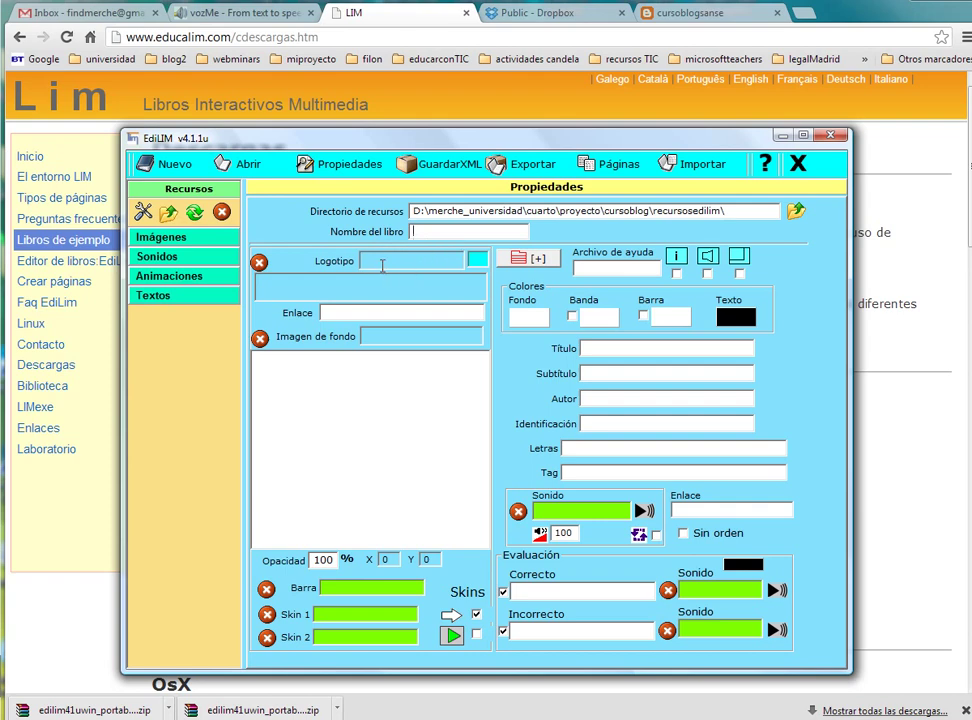
{"action": "type", "text": "science"}
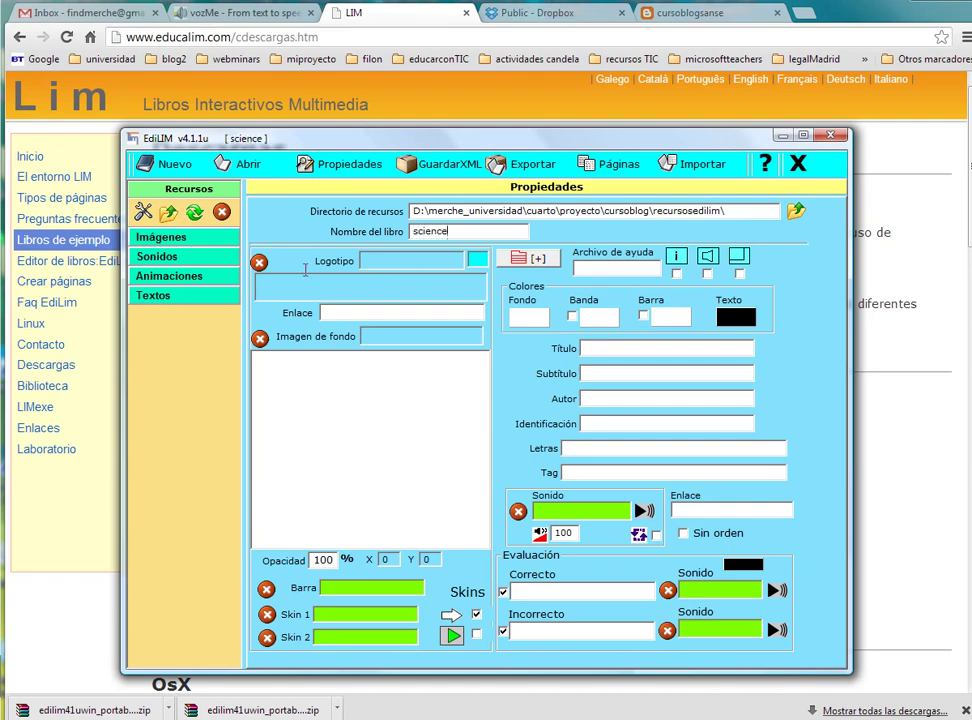
- Use sciencereducida.jpg from the image resources as the book's logo
{"action": "left_click", "coordinate": [460, 262]}
{"action": "left_click", "coordinate": [161, 237]}
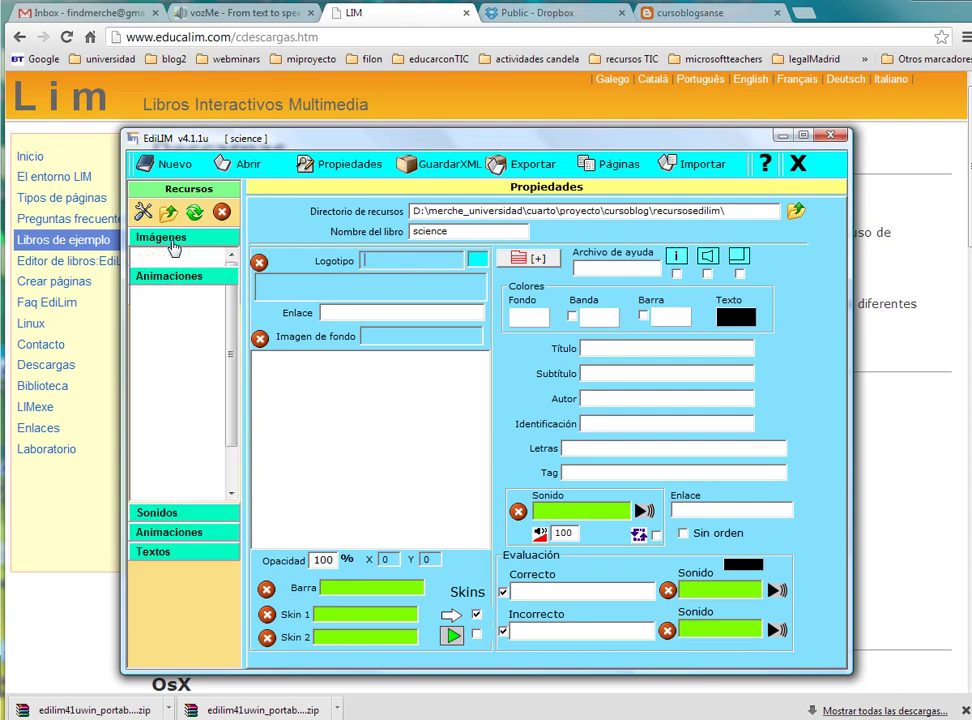
{"action": "scroll", "coordinate": [230, 292], "scroll_direction": "down", "scroll_amount": 1}
{"action": "scroll", "coordinate": [235, 290], "scroll_direction": "up", "scroll_amount": 1}
{"action": "scroll", "coordinate": [236, 288], "scroll_direction": "down", "scroll_amount": 4}
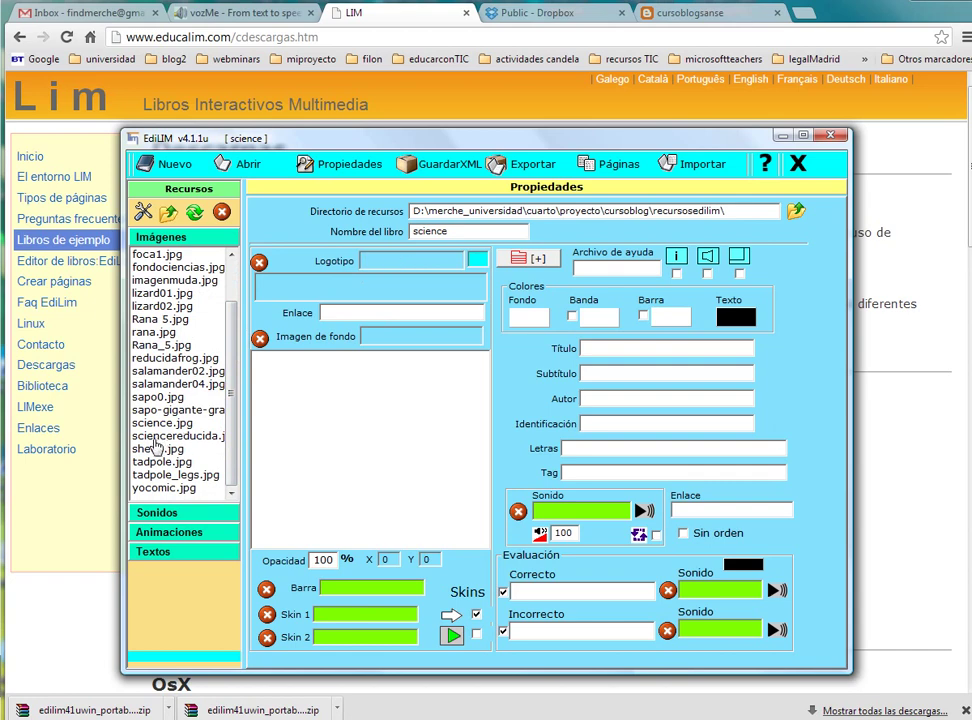
{"action": "left_click_drag", "start_coordinate": [150, 437], "coordinate": [330, 278]}
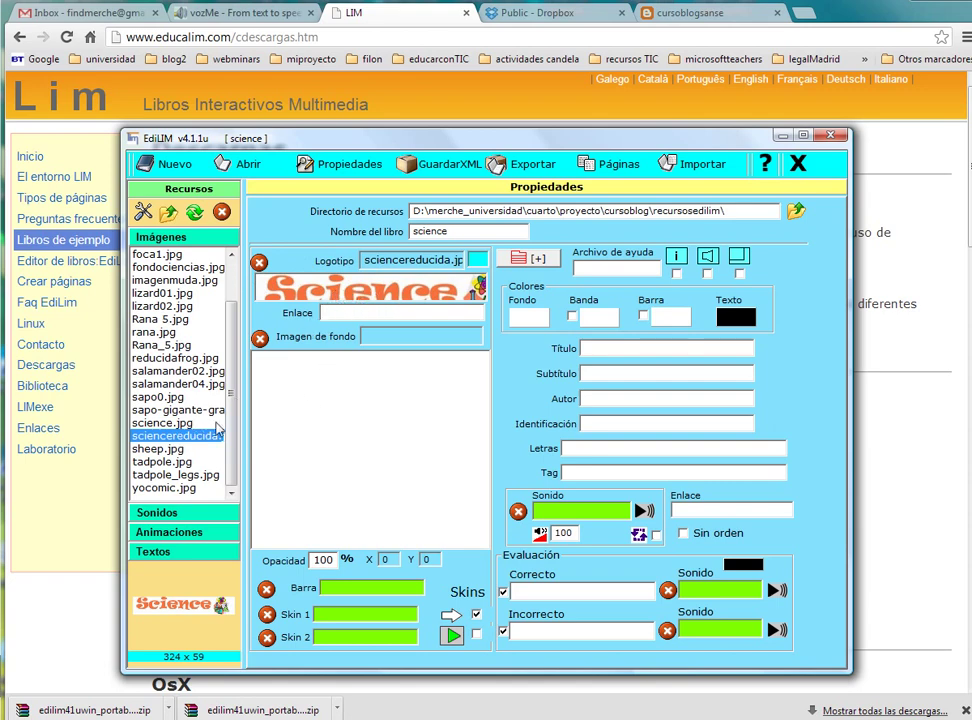
- Try sheep.jpg as the book's background image, and remove it again
{"action": "left_click_drag", "start_coordinate": [158, 449], "coordinate": [320, 450]}
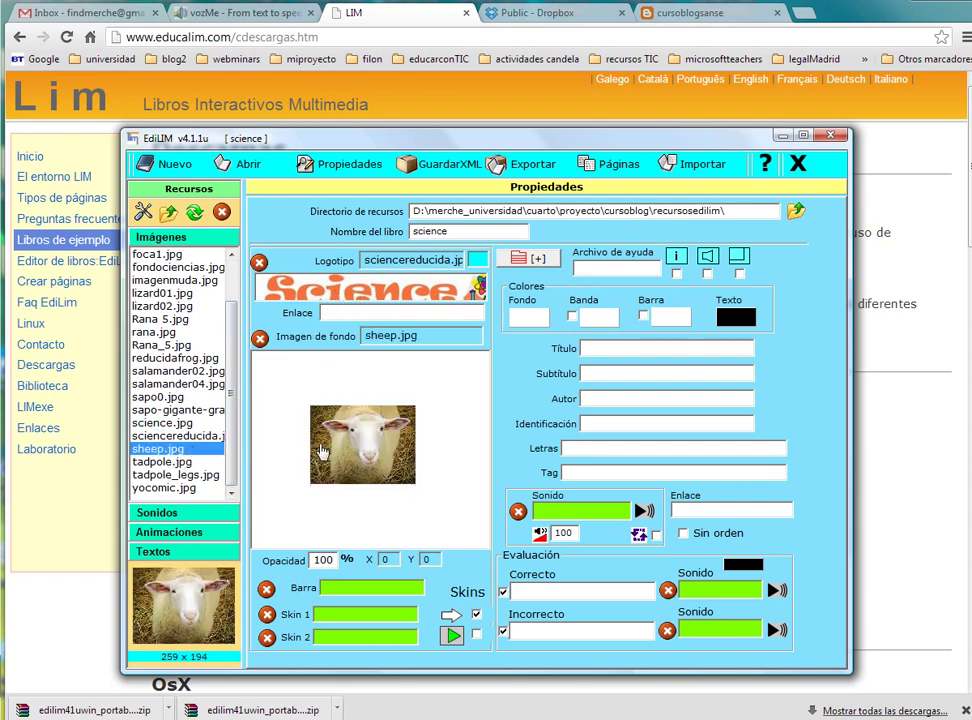
{"action": "left_click", "coordinate": [260, 339]}
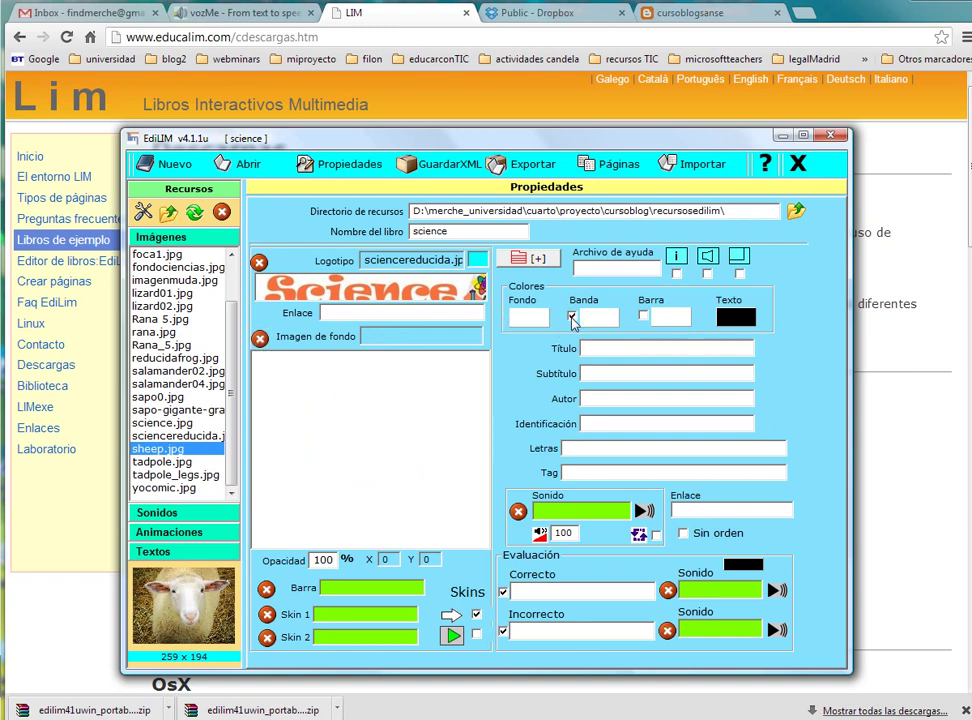
- Try a yellow background colour with red 219, green 222 and blue 105
{"action": "left_click", "coordinate": [522, 325]}
{"action": "left_click", "coordinate": [341, 230]}
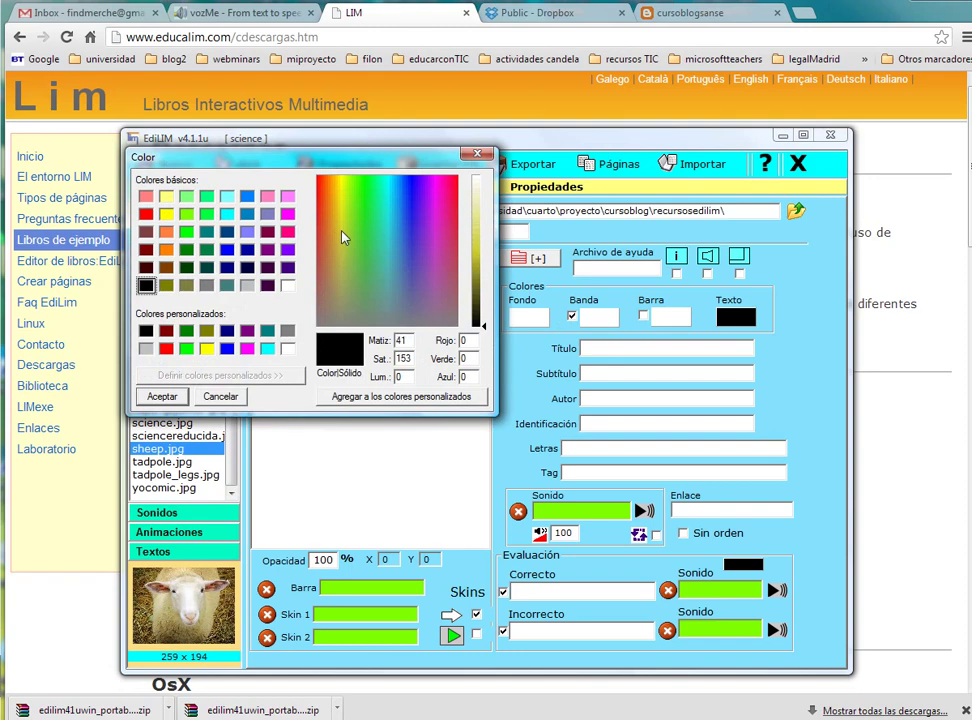
{"action": "left_click", "coordinate": [476, 230]}
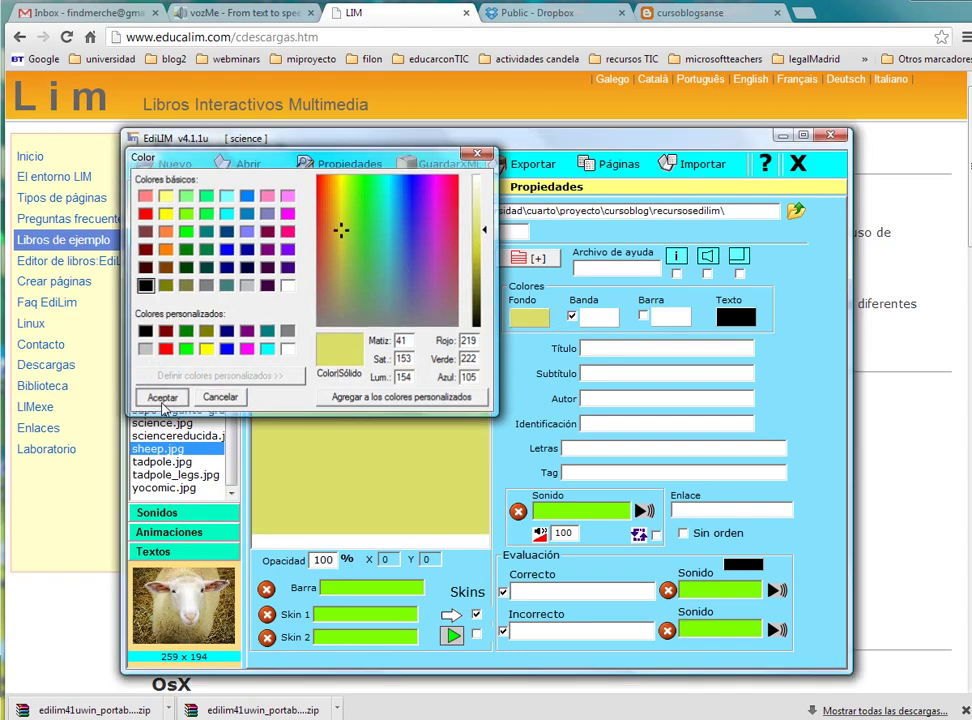
{"action": "left_click", "coordinate": [162, 396]}
- Set the background colour to near-white with red 255, green 255 and blue 253
{"action": "left_click", "coordinate": [528, 320]}
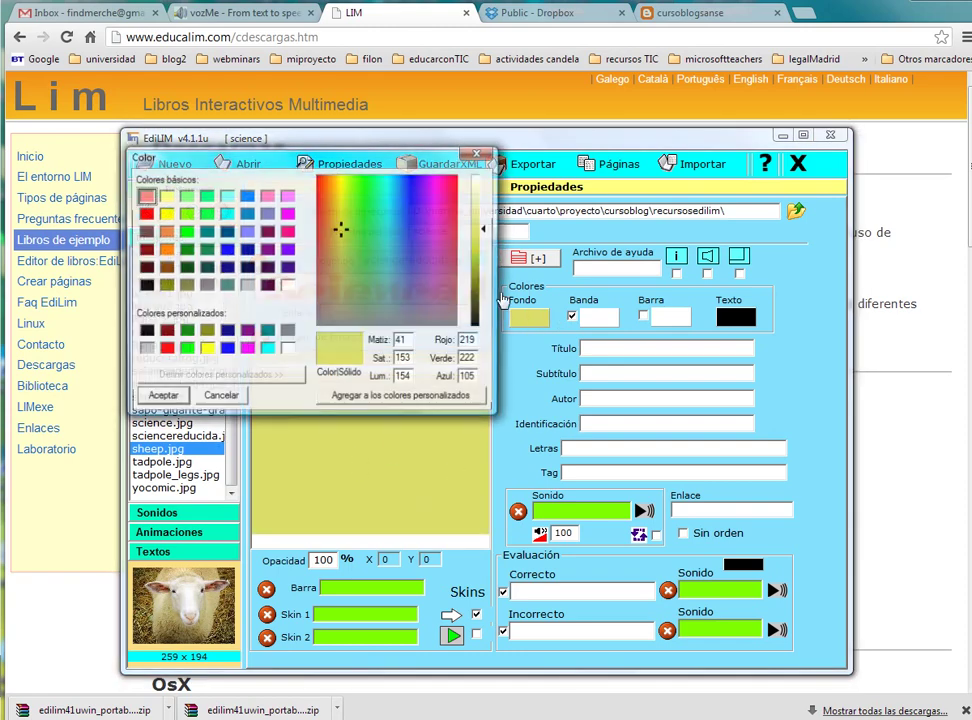
{"action": "left_click", "coordinate": [477, 178]}
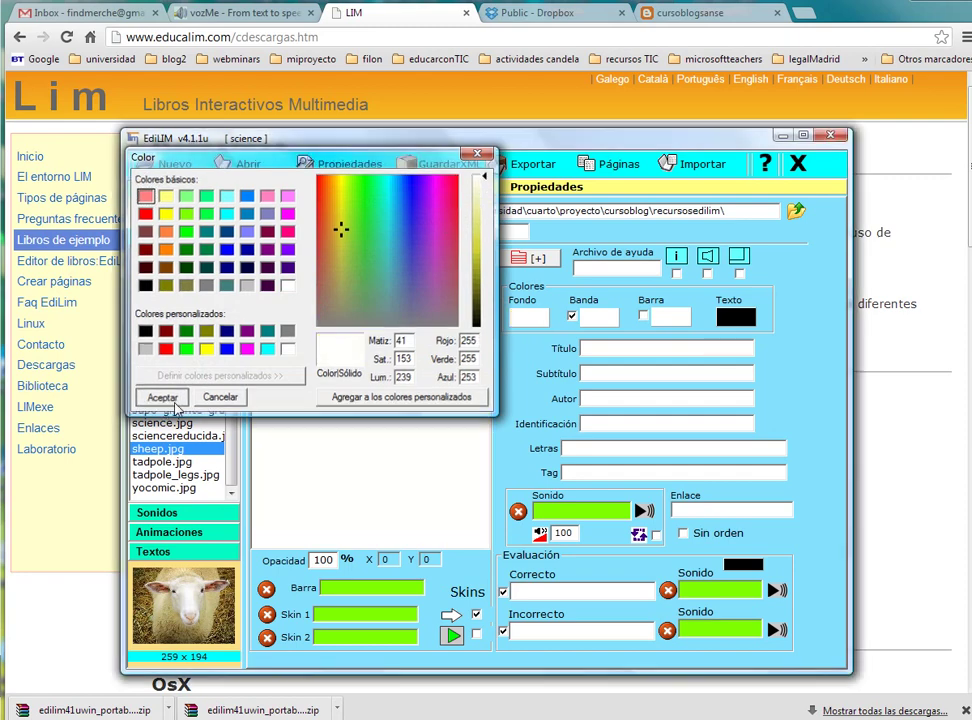
{"action": "left_click", "coordinate": [162, 396]}
- Set the Banda colour to a medium violet with hue 195 and saturation 163
{"action": "left_click", "coordinate": [670, 318]}
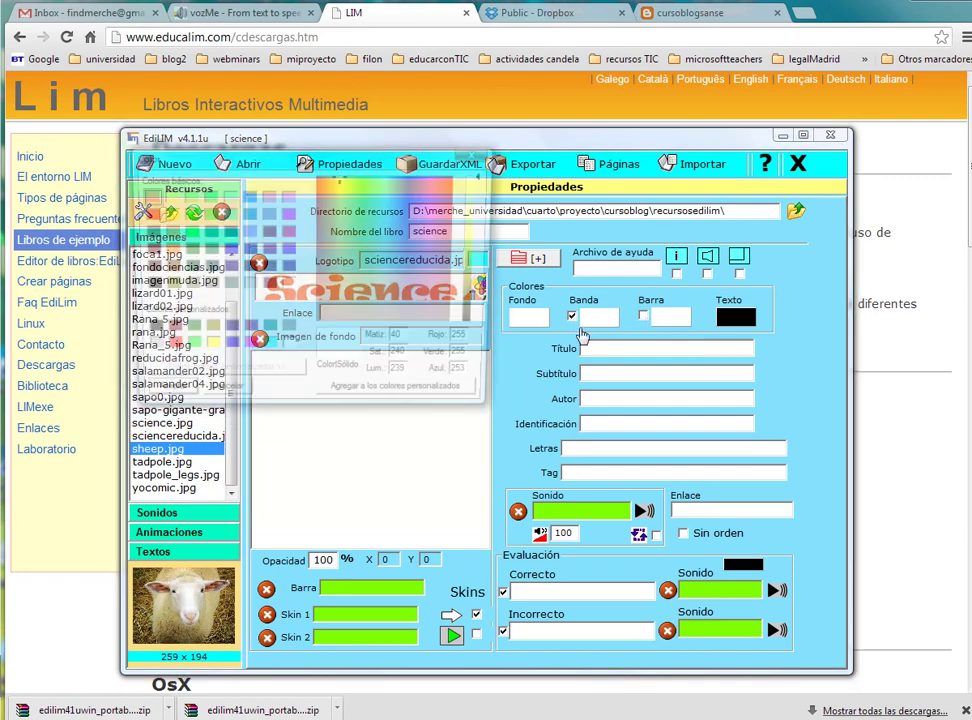
{"action": "left_click", "coordinate": [431, 224]}
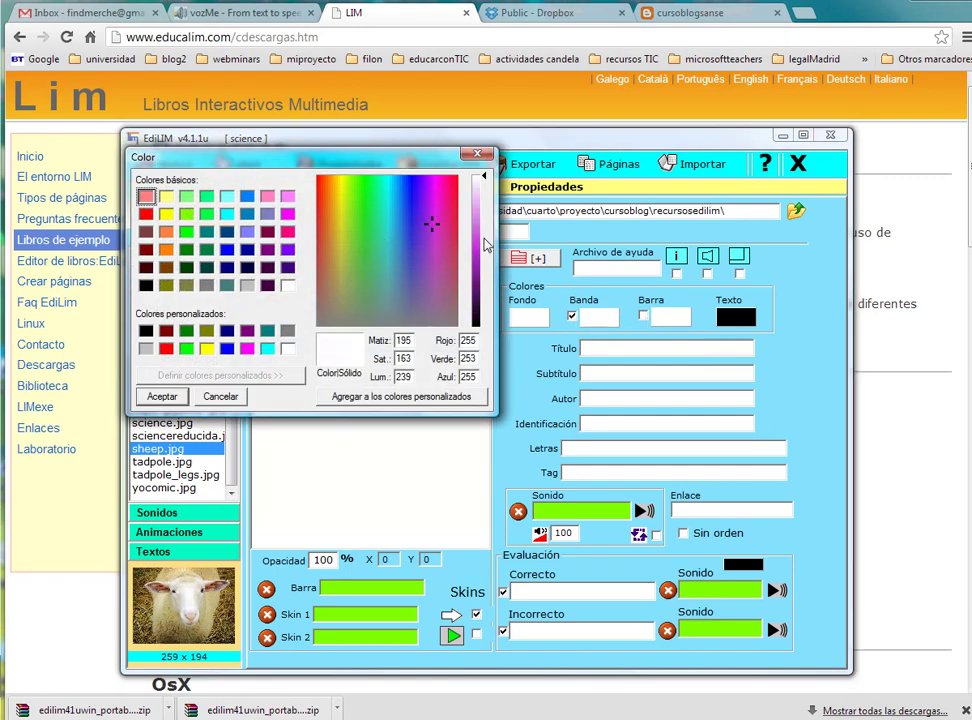
{"action": "left_click", "coordinate": [476, 232]}
{"action": "left_click", "coordinate": [162, 396]}
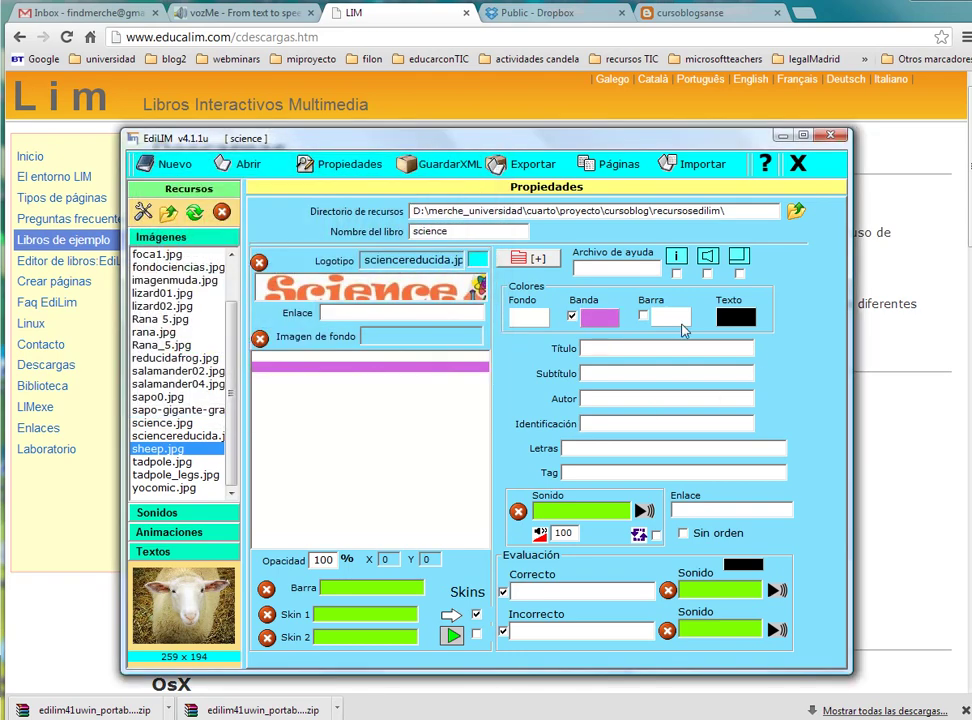
- Set the Barra colour to green with red 116, green 223 and blue 104
{"action": "left_click", "coordinate": [672, 320]}
{"action": "left_click", "coordinate": [362, 229]}
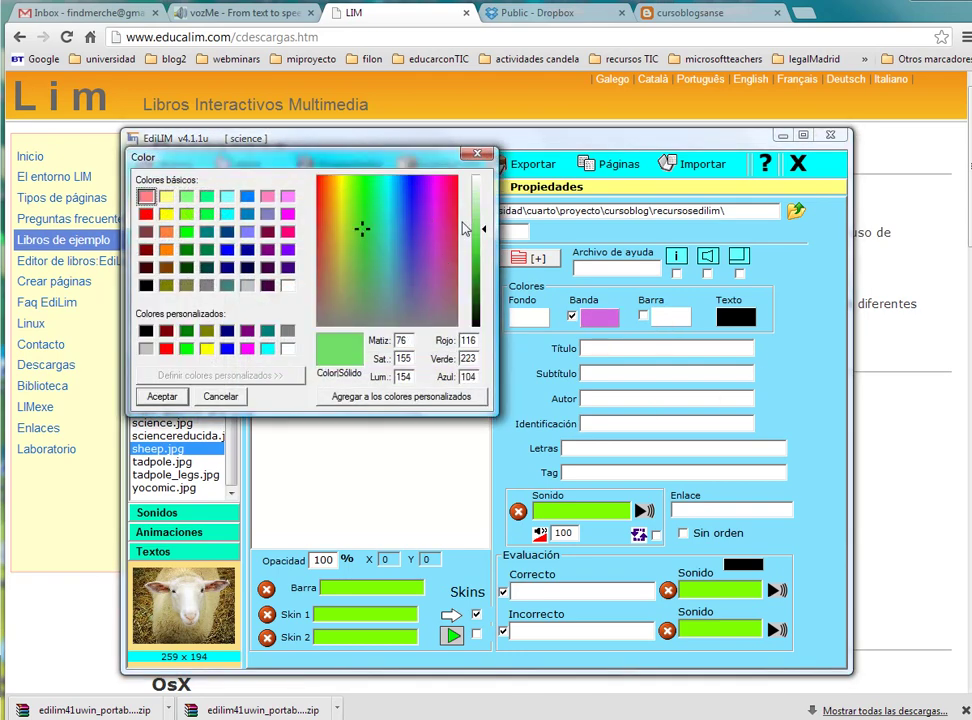
{"action": "left_click", "coordinate": [162, 397]}
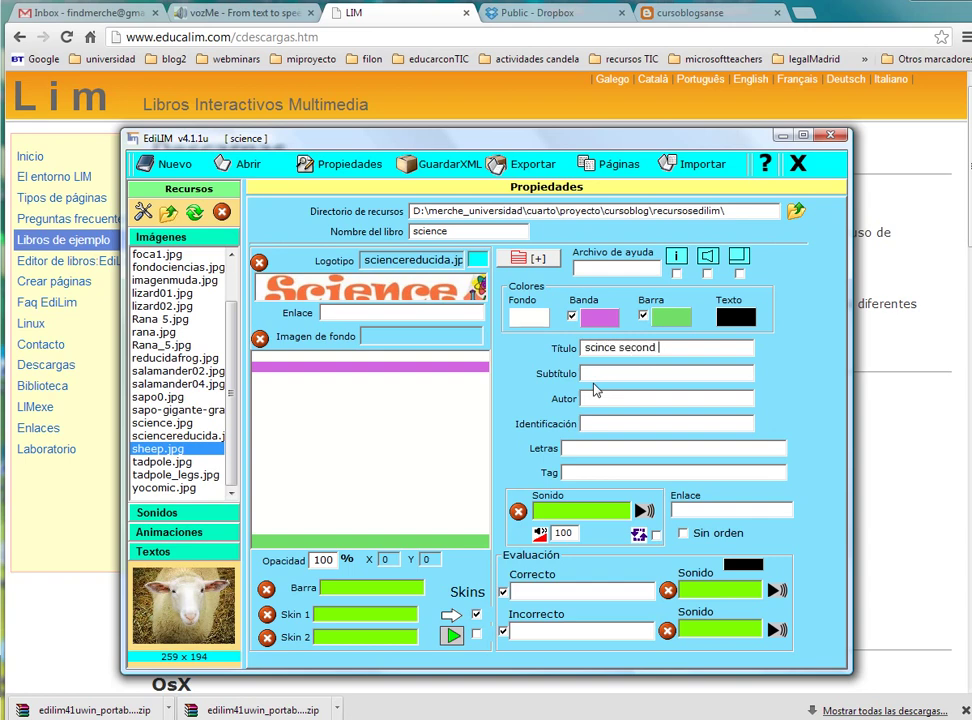
- Enter "scince second grade" as the book's title
{"action": "type", "text": "ade"}
{"action": "left_click", "coordinate": [661, 347]}
{"action": "key", "text": "BackSpace"}
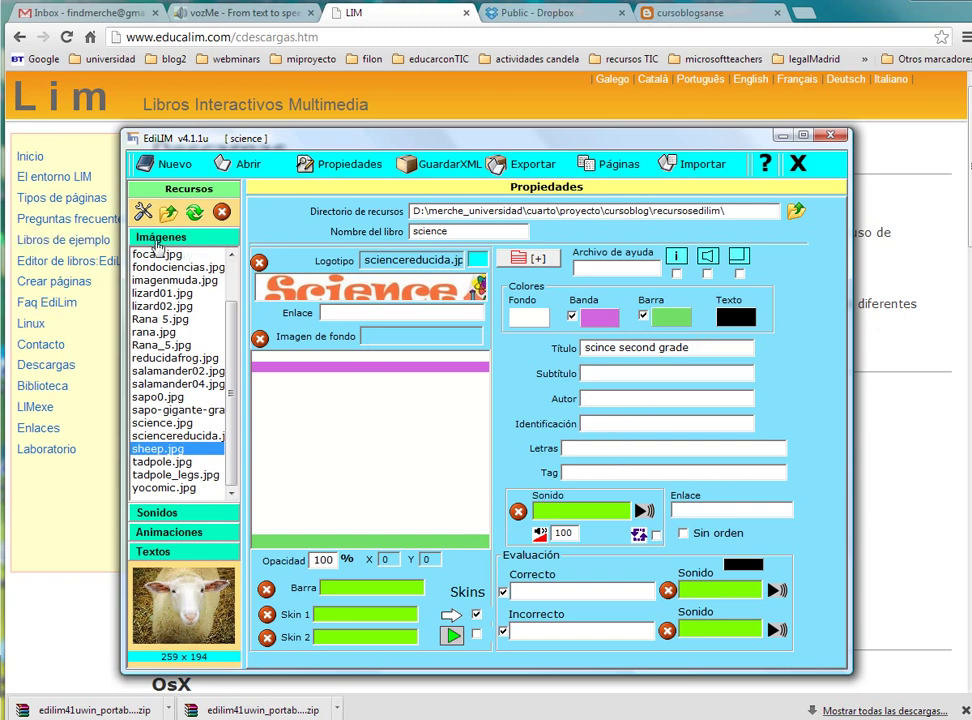
- Examine the image resources, previewing CICLEOFFROG.jpg and fondociencias.jpg with their pixel dimensions
{"action": "left_click", "coordinate": [161, 237]}
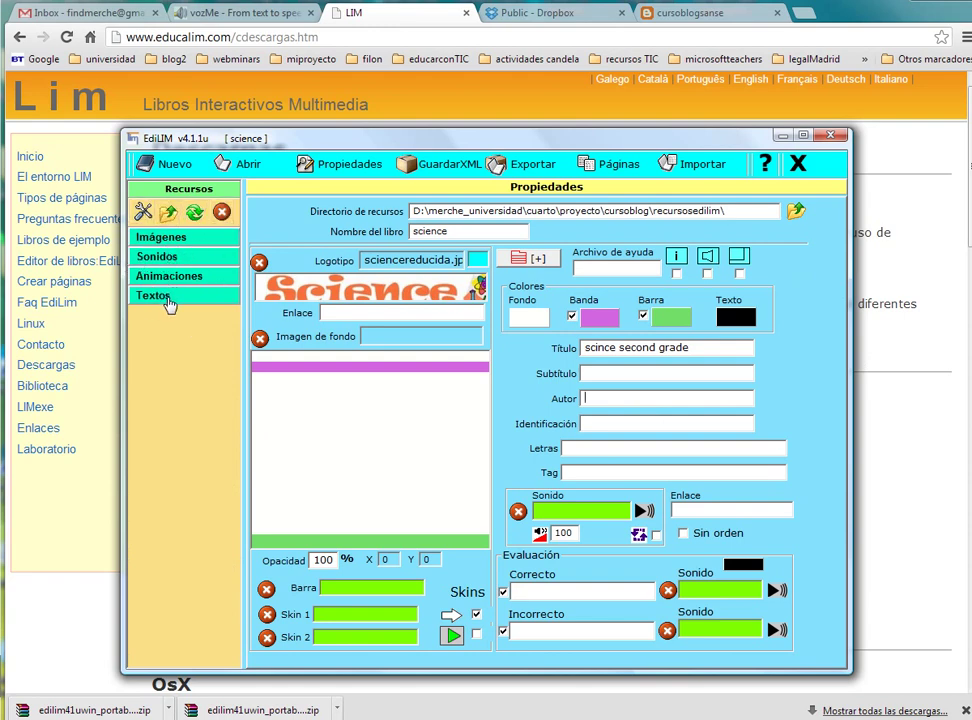
{"action": "left_click", "coordinate": [161, 237]}
{"action": "scroll", "coordinate": [232, 307], "scroll_direction": "up", "scroll_amount": 1}
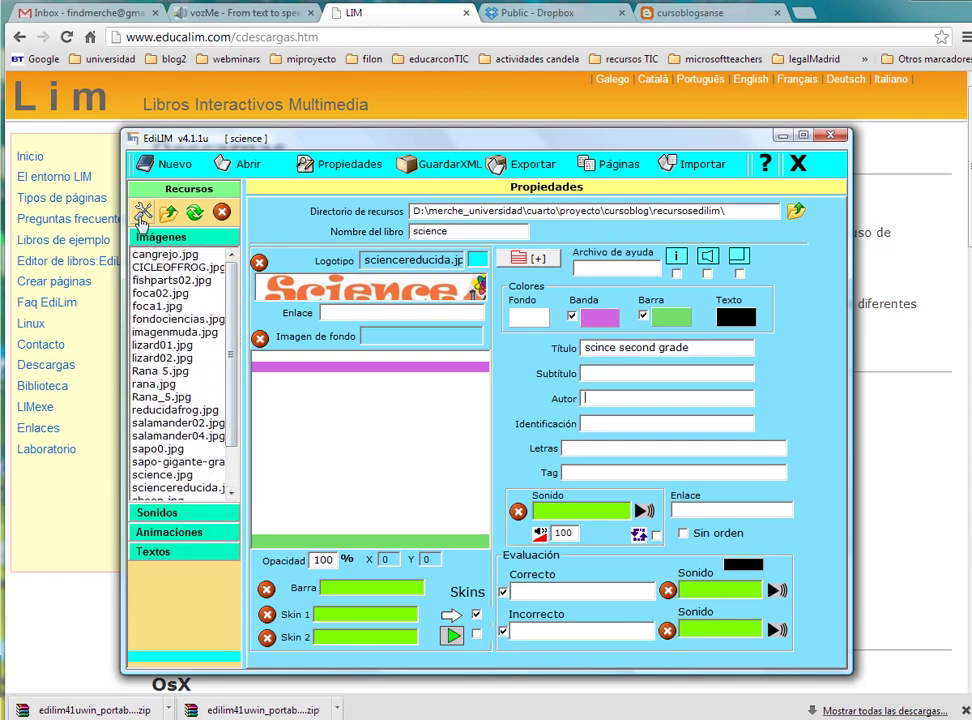
{"action": "left_click", "coordinate": [170, 267]}
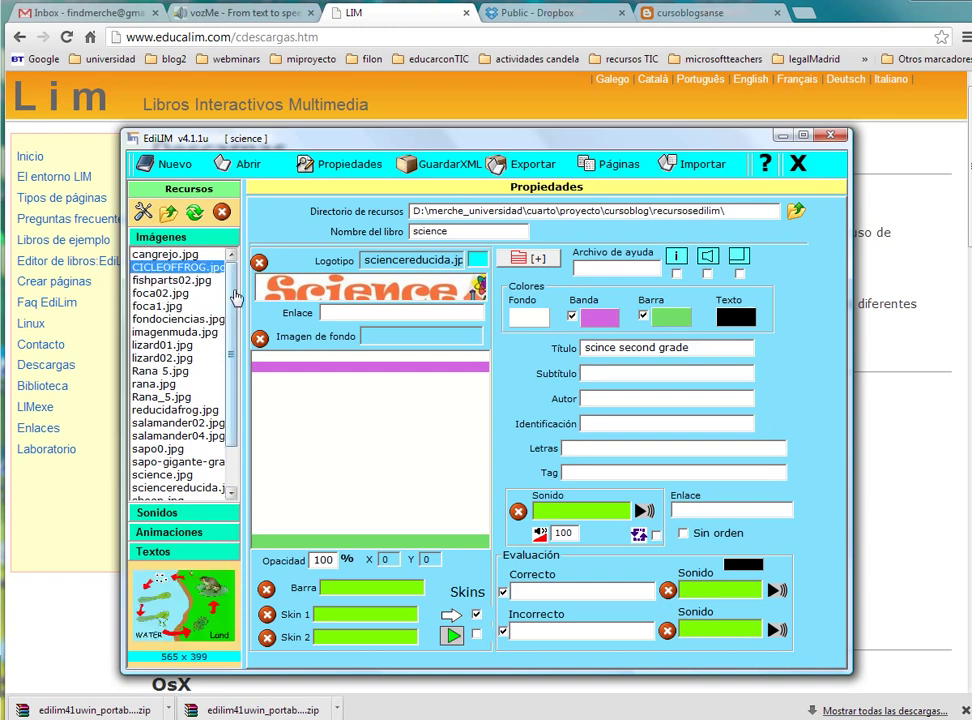
{"action": "scroll", "coordinate": [205, 305], "scroll_direction": "down", "scroll_amount": 1}
{"action": "scroll", "coordinate": [205, 305], "scroll_direction": "up", "scroll_amount": 1}
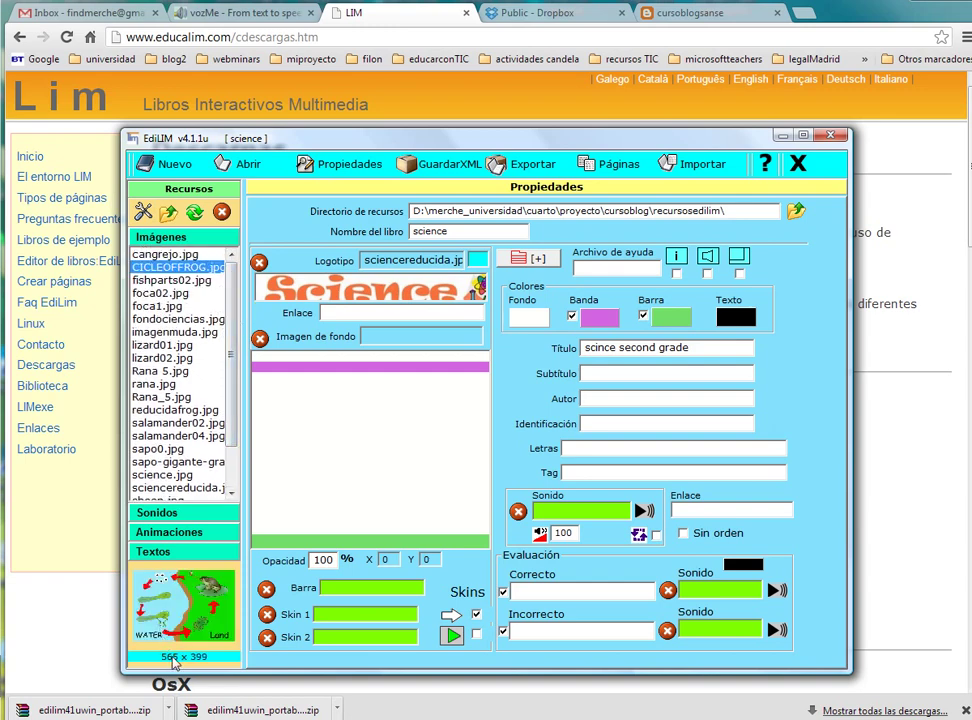
{"action": "left_click", "coordinate": [180, 320]}
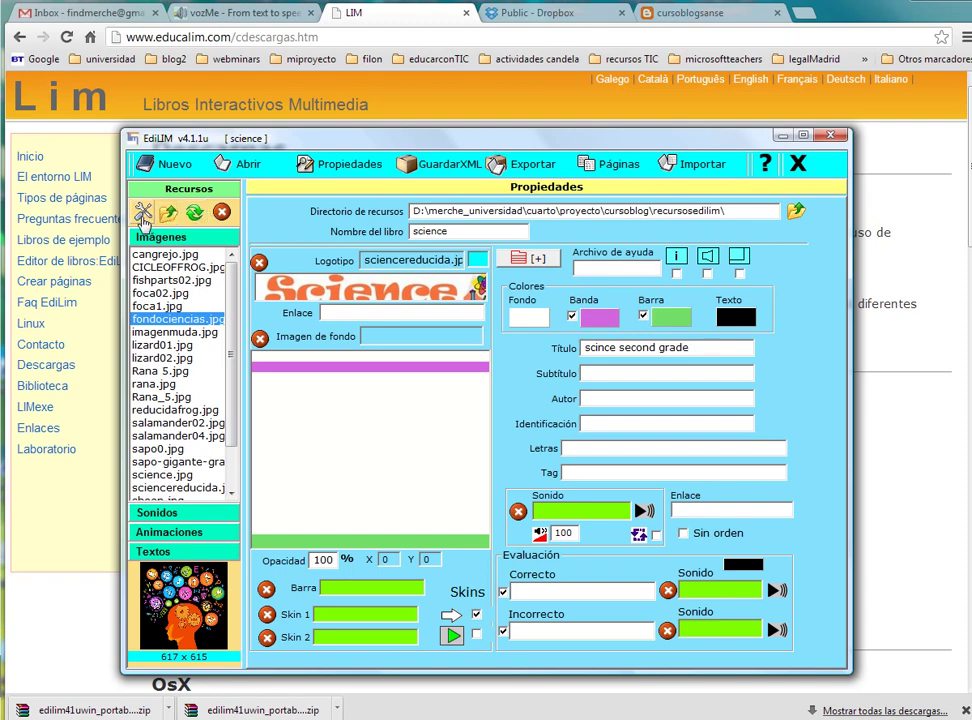
- Resize fondociencias.jpg to 66 % (407 x 405 pixels) and close the Dimensionar editor
{"action": "left_click", "coordinate": [143, 216]}
{"action": "left_click_drag", "start_coordinate": [590, 186], "coordinate": [325, 170]}
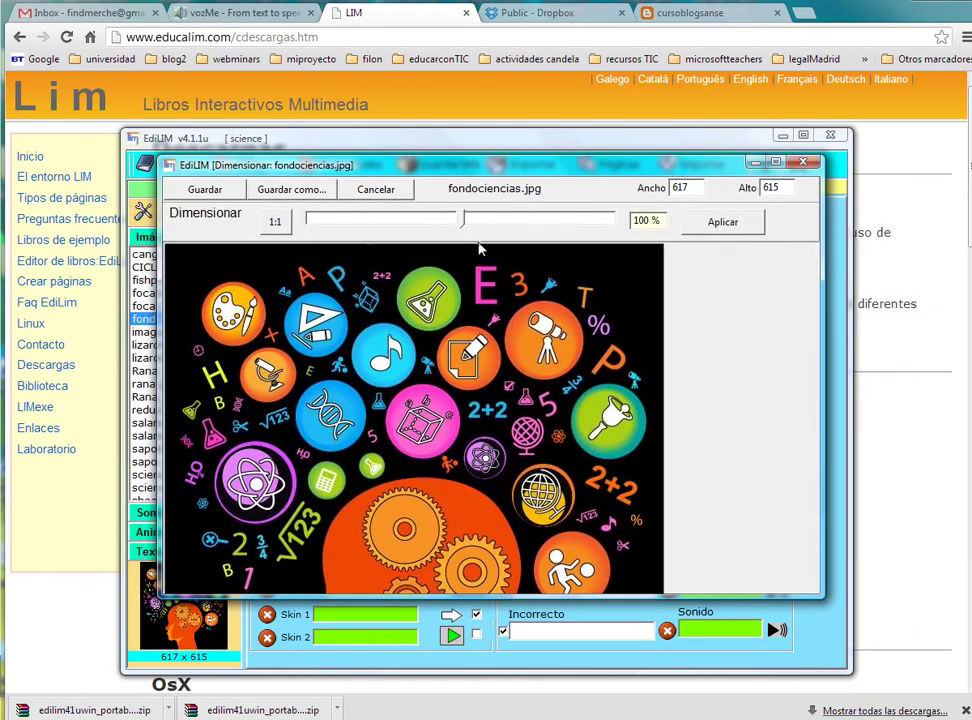
{"action": "left_click_drag", "start_coordinate": [462, 218], "coordinate": [406, 232]}
{"action": "double_click", "coordinate": [668, 189]}
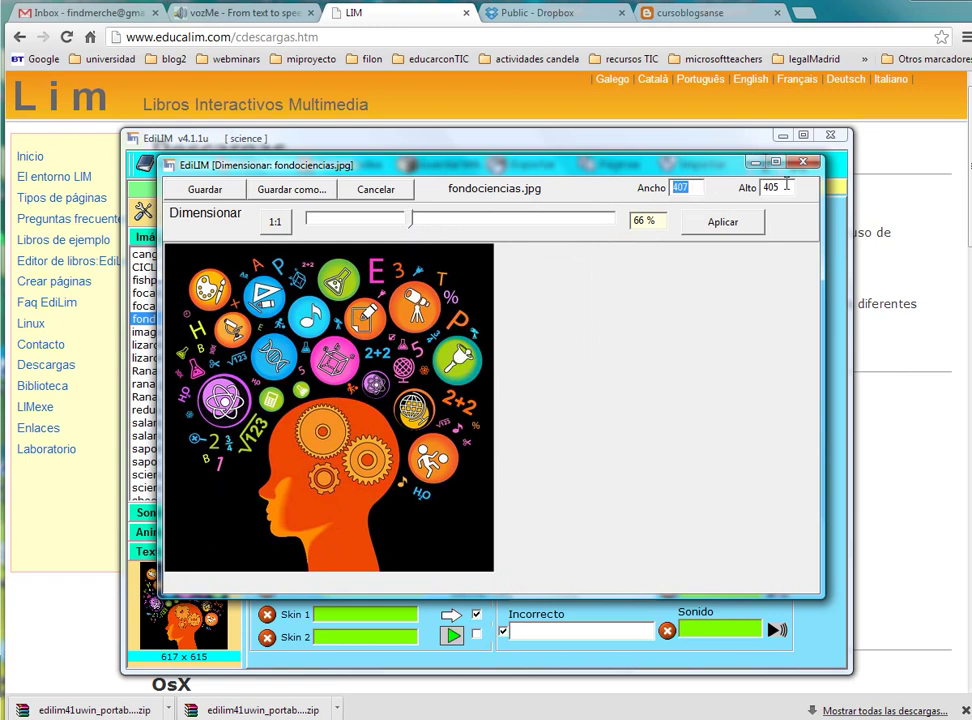
{"action": "double_click", "coordinate": [783, 187]}
{"action": "left_click_drag", "start_coordinate": [655, 222], "coordinate": [631, 226]}
{"action": "double_click", "coordinate": [780, 187]}
{"action": "left_click_drag", "start_coordinate": [293, 165], "coordinate": [318, 165]}
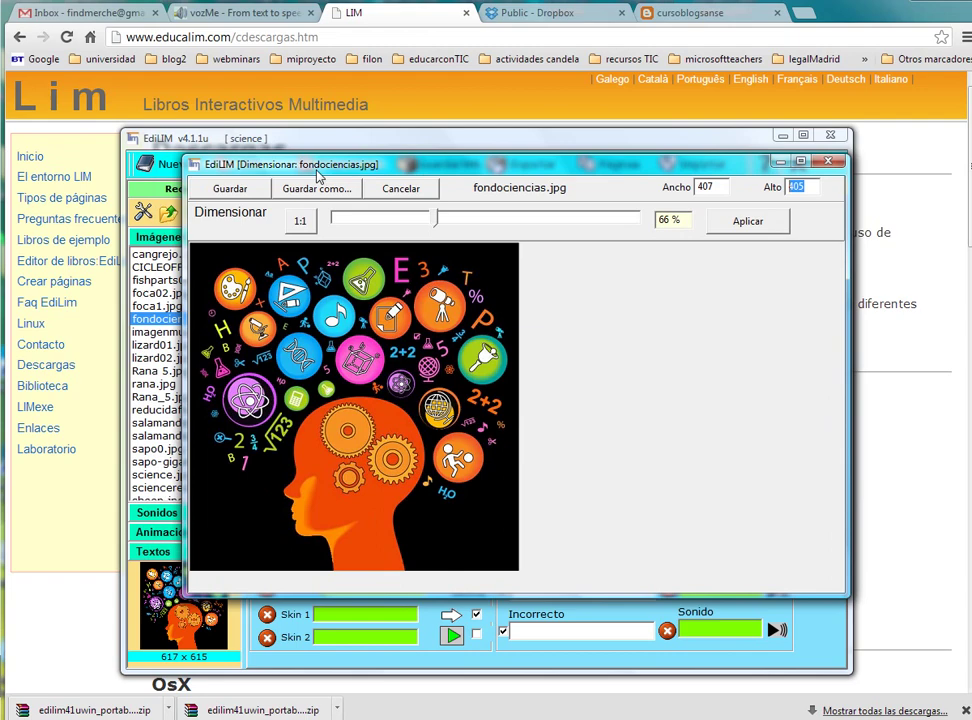
{"action": "left_click", "coordinate": [828, 163]}
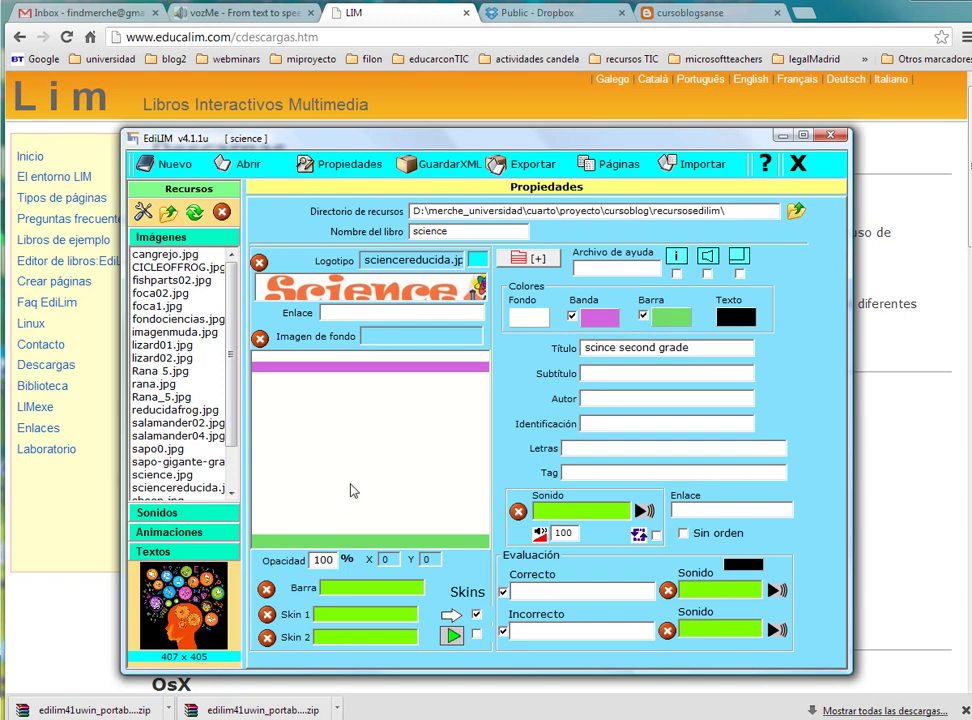
- Try fondociencias.jpg as the book's background image and clear it again
{"action": "scroll", "coordinate": [241, 443], "scroll_direction": "down", "scroll_amount": 1}
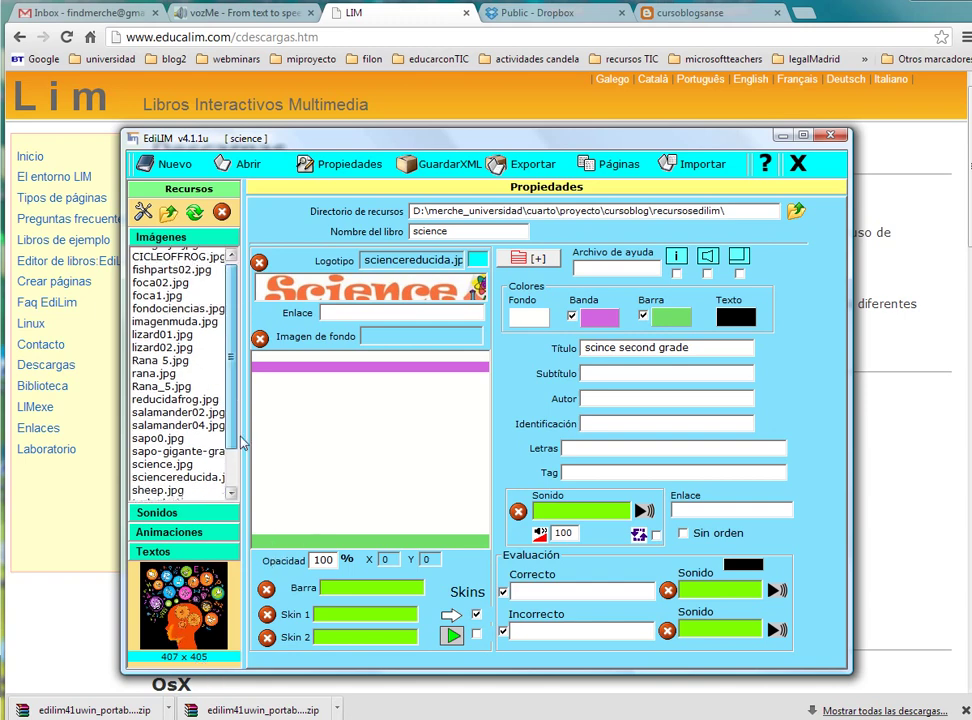
{"action": "scroll", "coordinate": [241, 443], "scroll_direction": "down", "scroll_amount": 3}
{"action": "scroll", "coordinate": [234, 313], "scroll_direction": "up", "scroll_amount": 5}
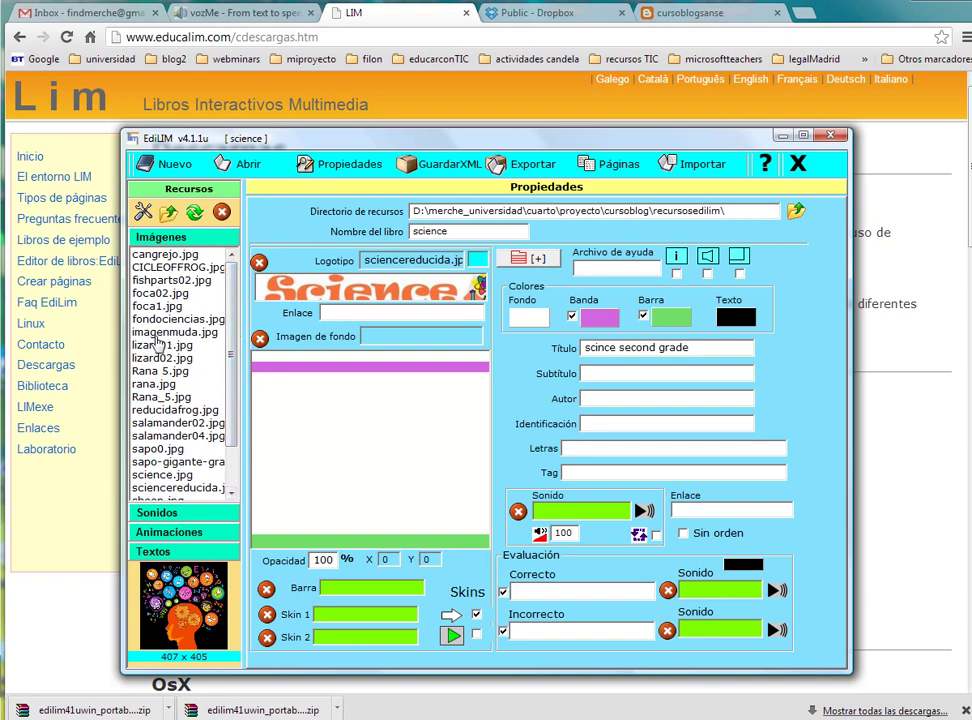
{"action": "left_click_drag", "start_coordinate": [153, 319], "coordinate": [370, 466]}
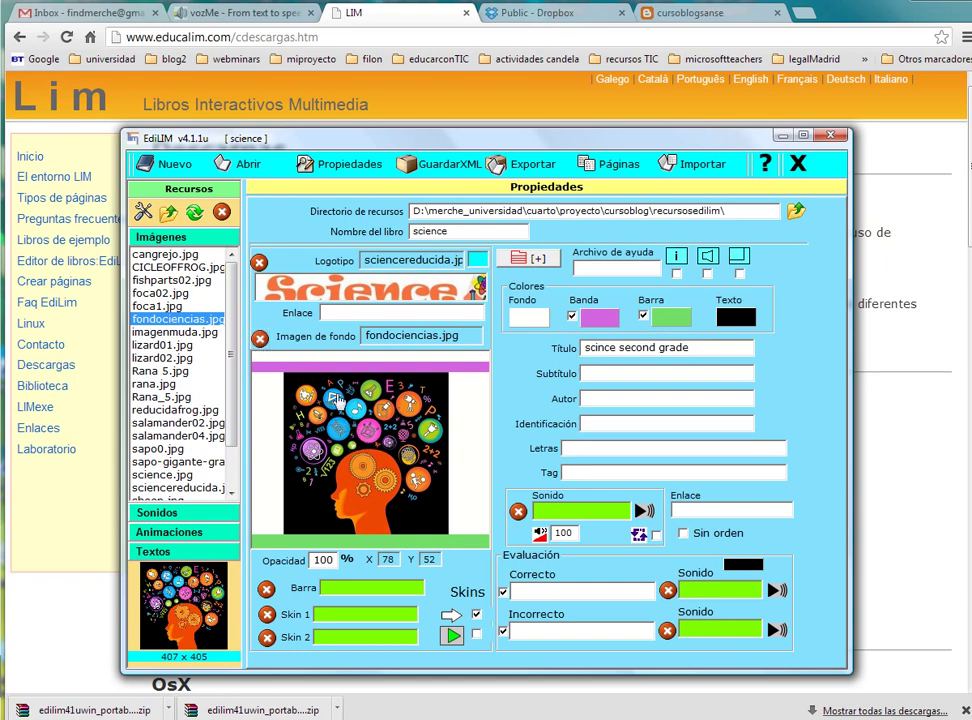
{"action": "left_click", "coordinate": [259, 340]}
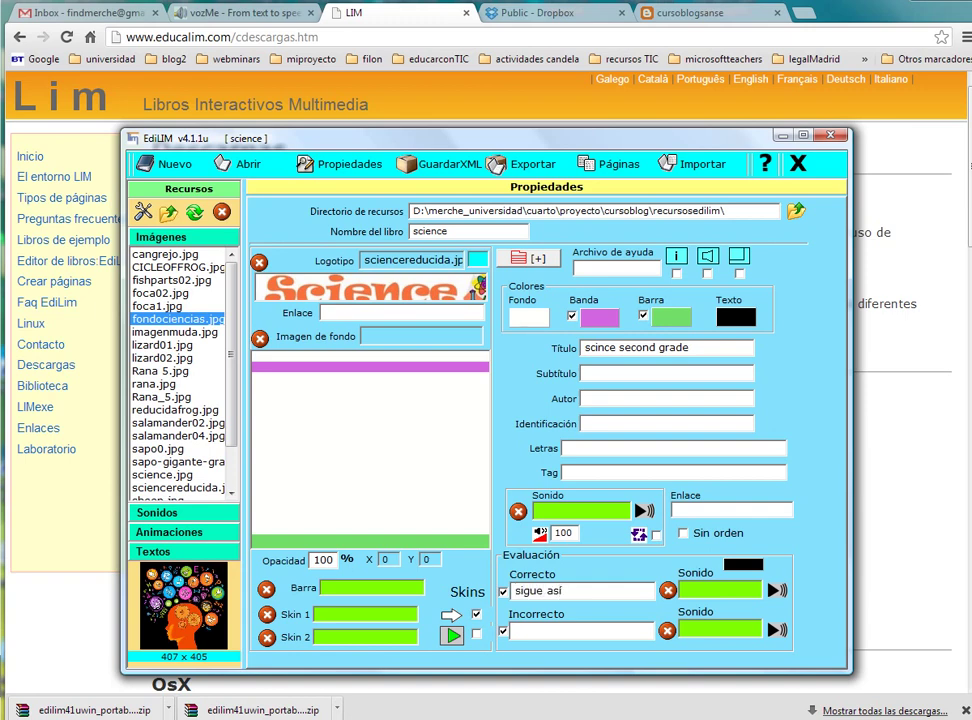
- Enter "inténtalo de nuevo" as the feedback message for incorrect answers
{"action": "left_click", "coordinate": [540, 631]}
{"action": "type", "text": "inténtalo de nuevo"}
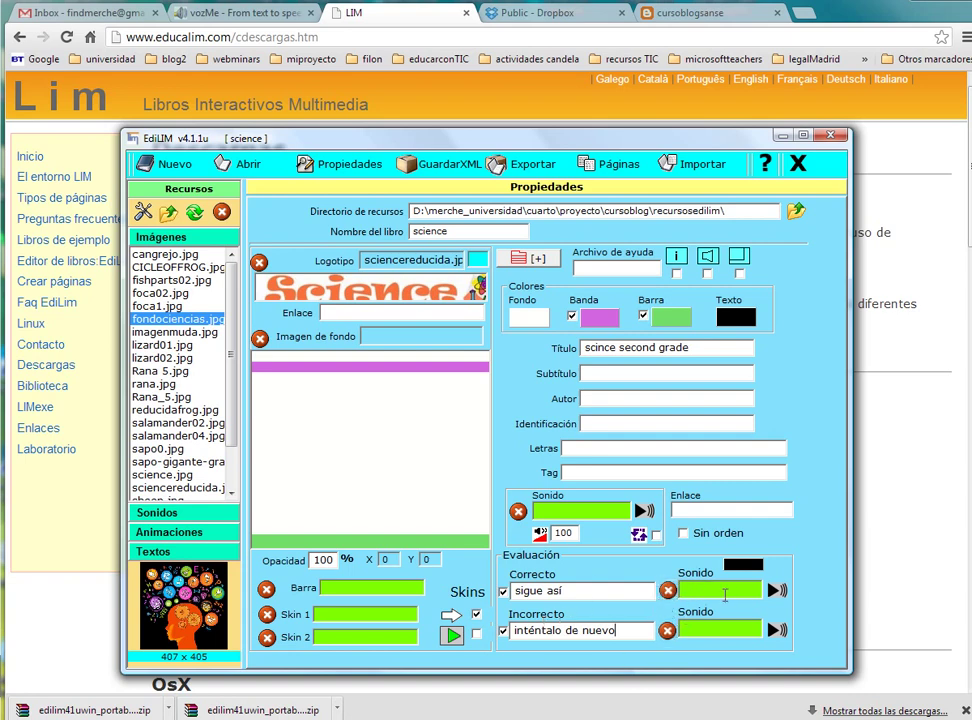
- Assign welldone.mp3 as the sound for correct answers and tryagain.mp3 for incorrect answers
{"action": "left_click", "coordinate": [150, 237]}
{"action": "left_click", "coordinate": [157, 258]}
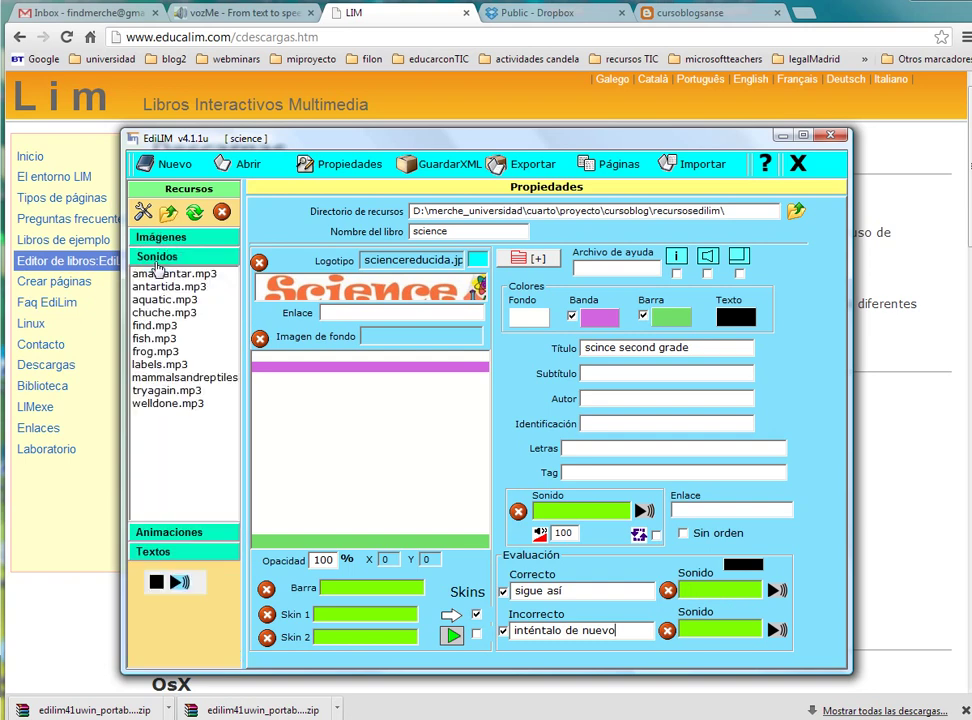
{"action": "left_click", "coordinate": [150, 405]}
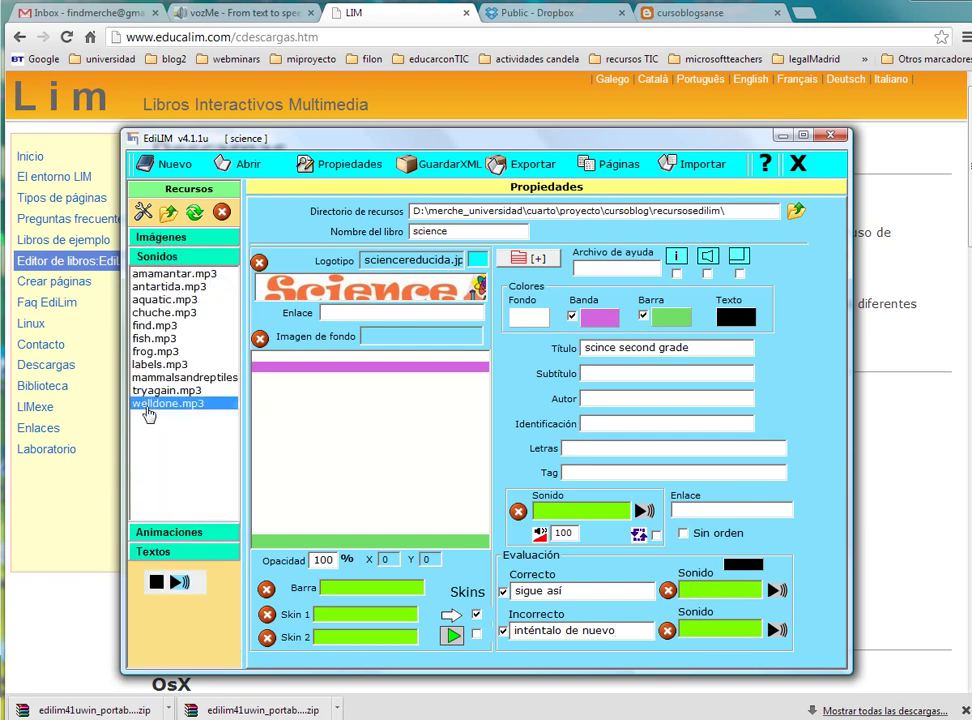
{"action": "left_click", "coordinate": [717, 592]}
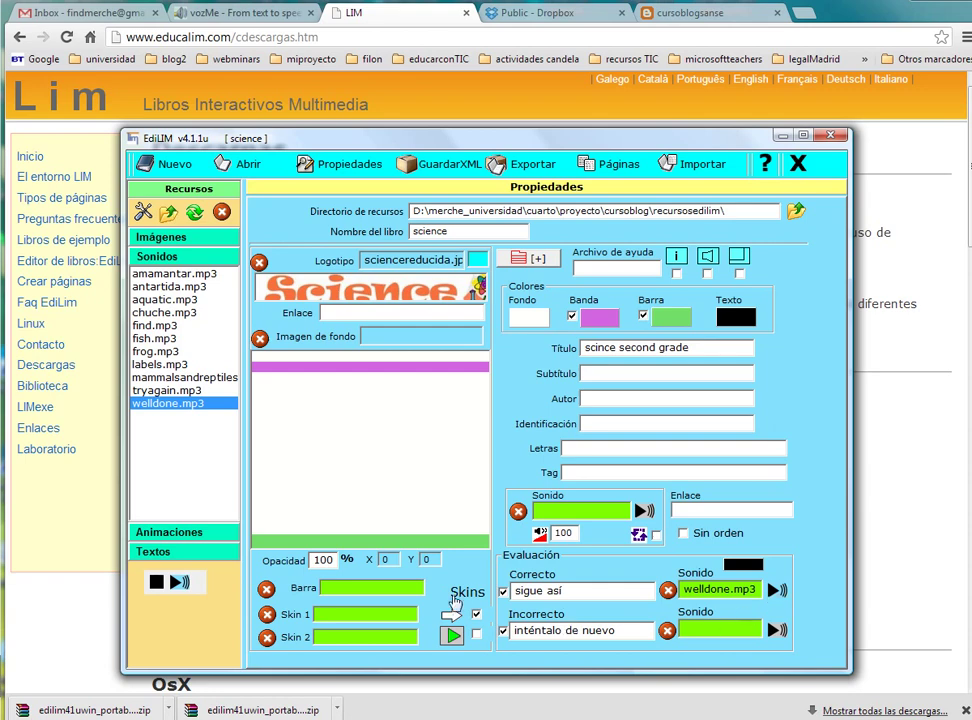
{"action": "left_click", "coordinate": [160, 390]}
{"action": "left_click_drag", "start_coordinate": [765, 660], "coordinate": [718, 628]}
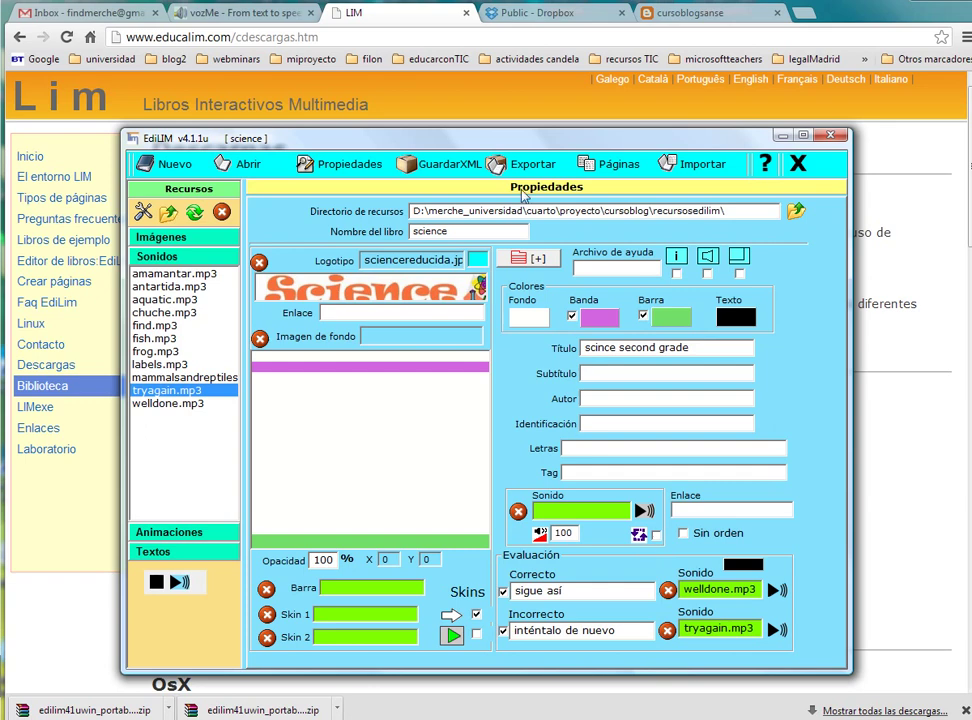
- Switch to vozMe in the browser, create an mp3 of the text "well done" with the male voice and play it
{"action": "left_click", "coordinate": [228, 13]}
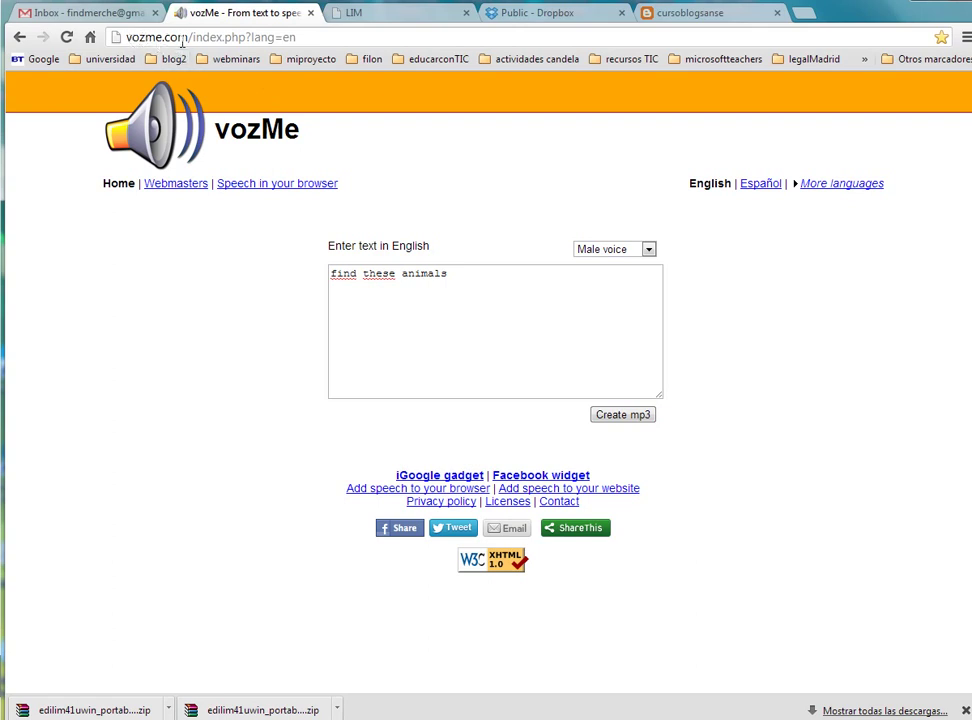
{"action": "left_click_drag", "start_coordinate": [491, 277], "coordinate": [332, 277]}
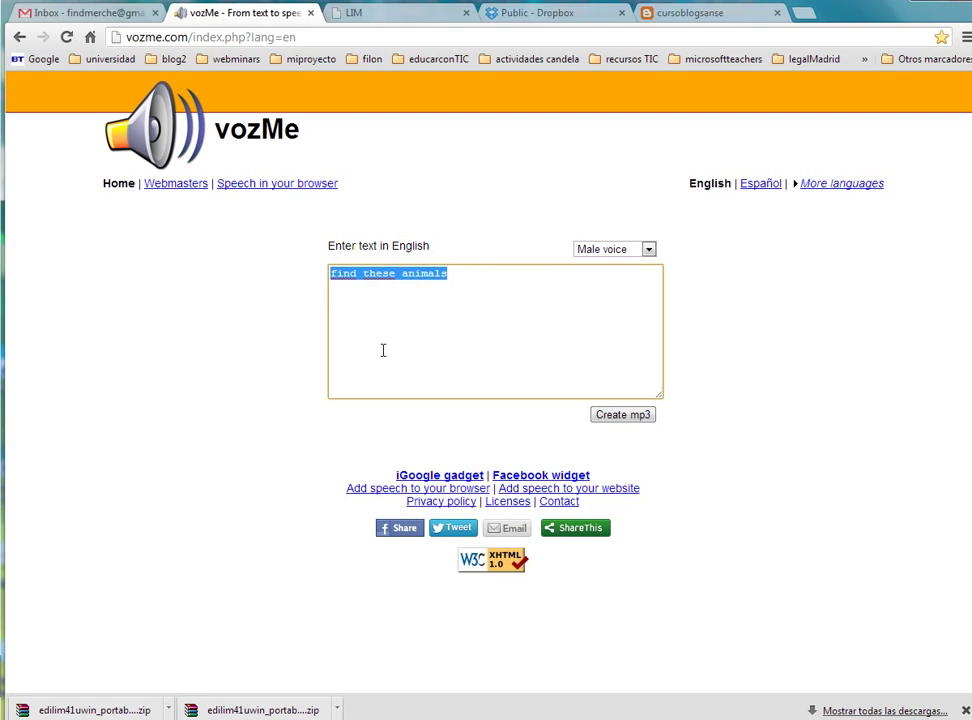
{"action": "type", "text": "we"}
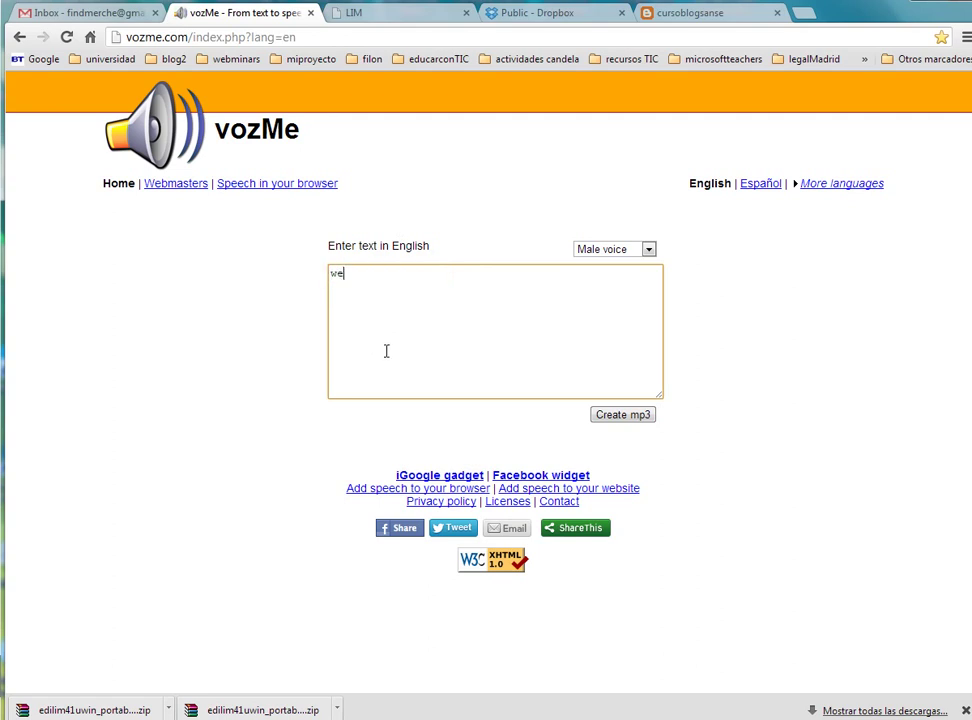
{"action": "type", "text": "ll done"}
{"action": "left_click", "coordinate": [629, 424]}
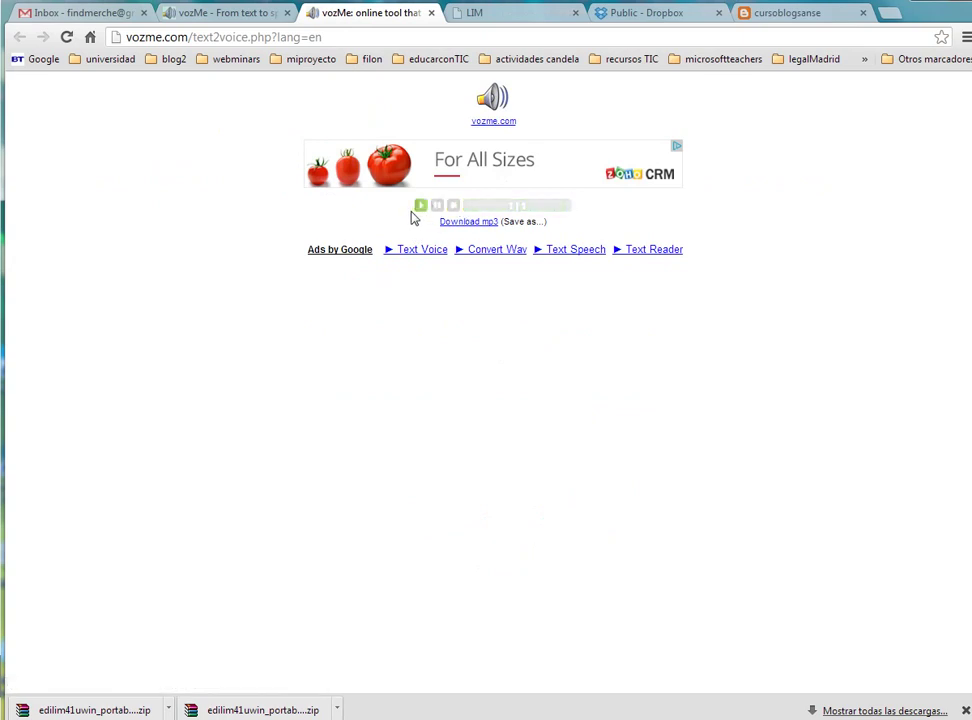
{"action": "left_click", "coordinate": [421, 210]}
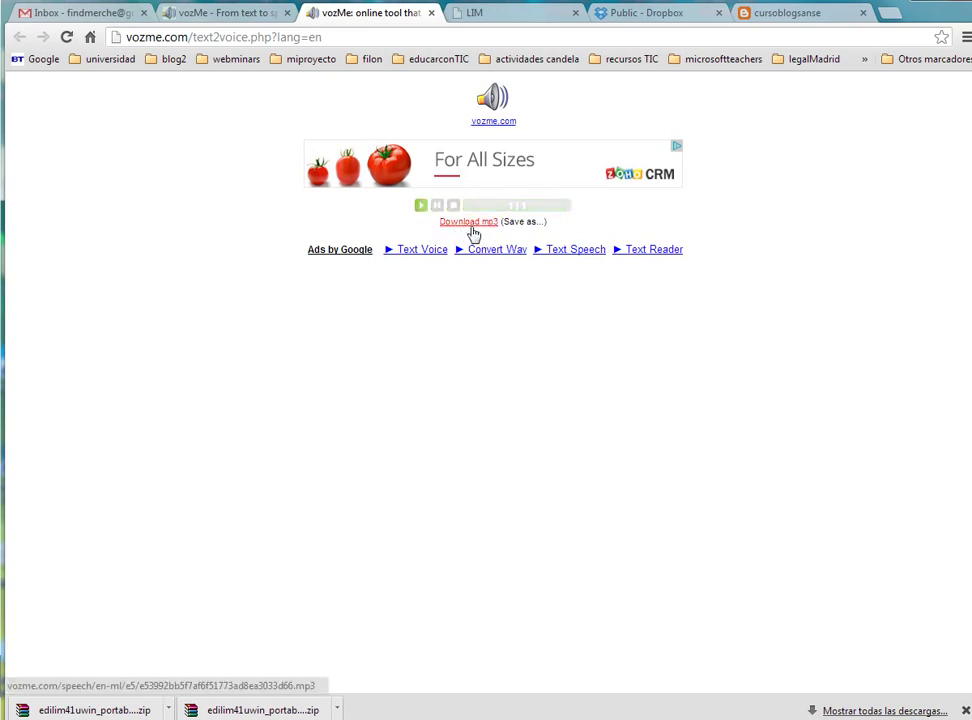
- Save the generated speech as weeldonemensaje in mp3 format, close its page and return to EdiLIM
{"action": "left_click", "coordinate": [464, 231]}
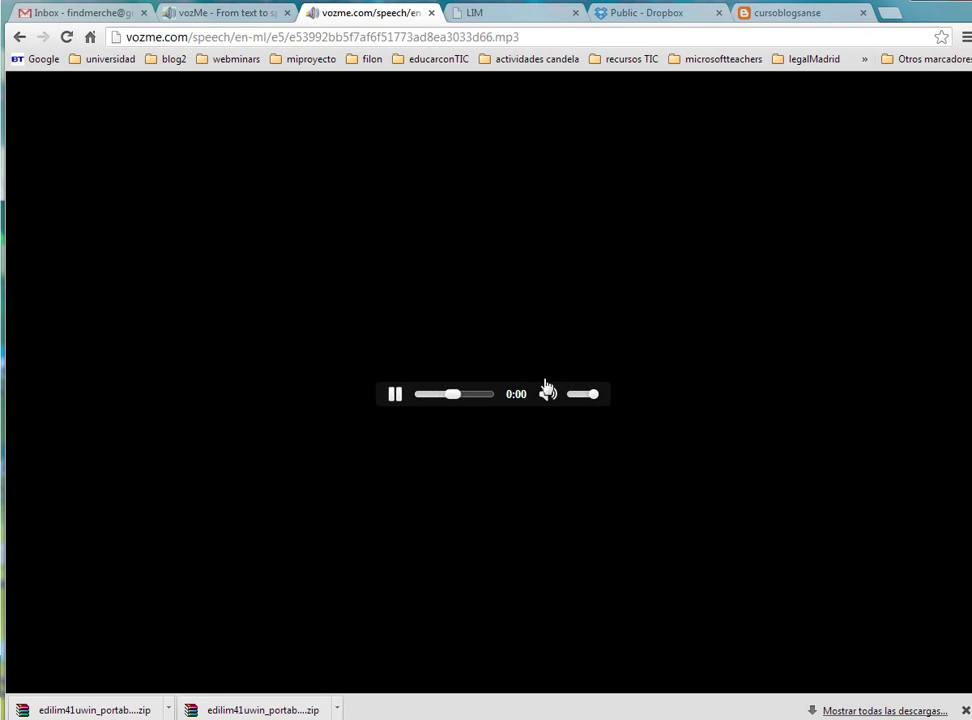
{"action": "right_click", "coordinate": [436, 408]}
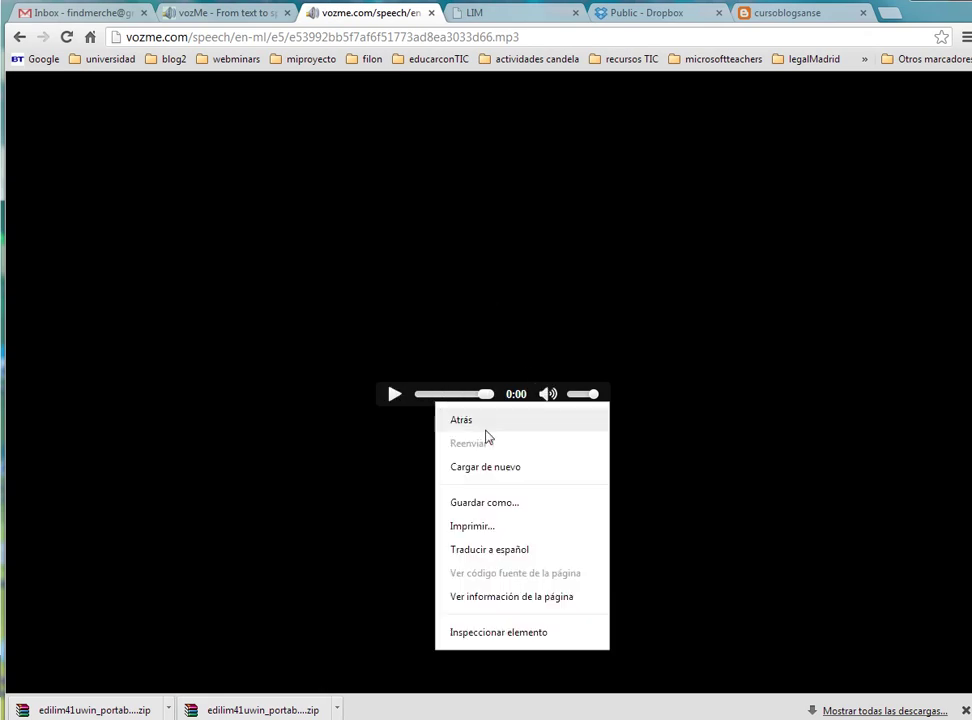
{"action": "left_click", "coordinate": [487, 503]}
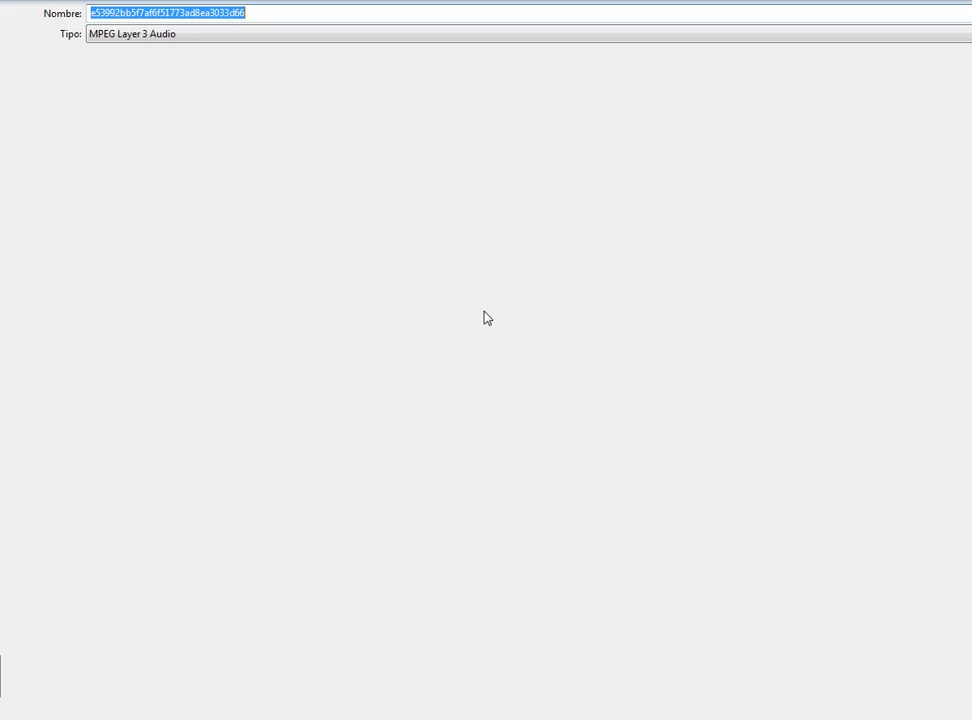
{"action": "type", "text": "weeldon"}
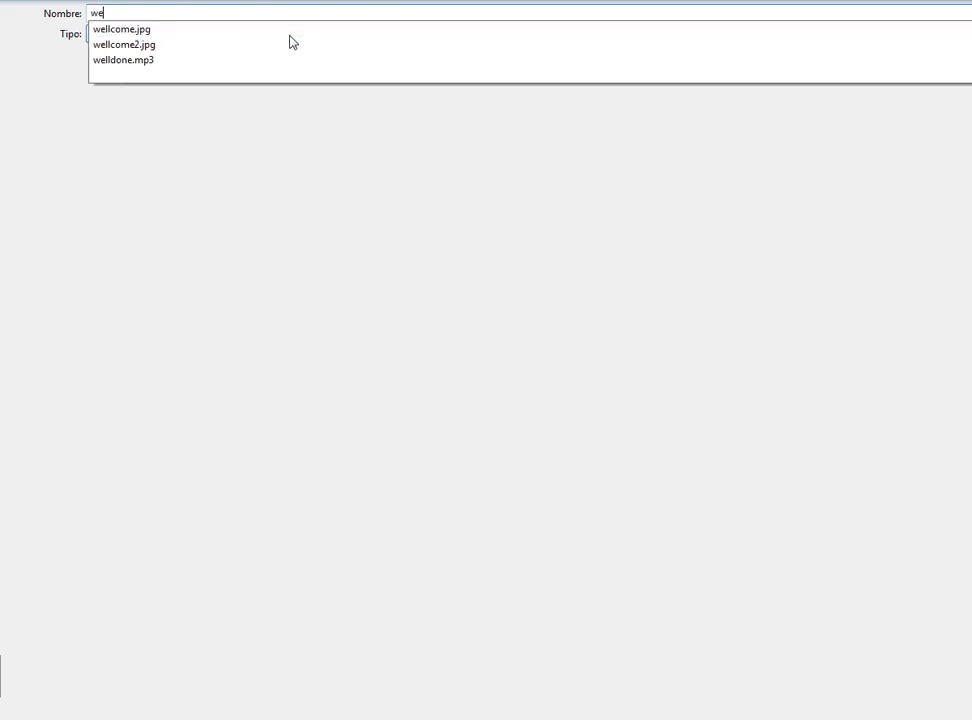
{"action": "type", "text": "emensa"}
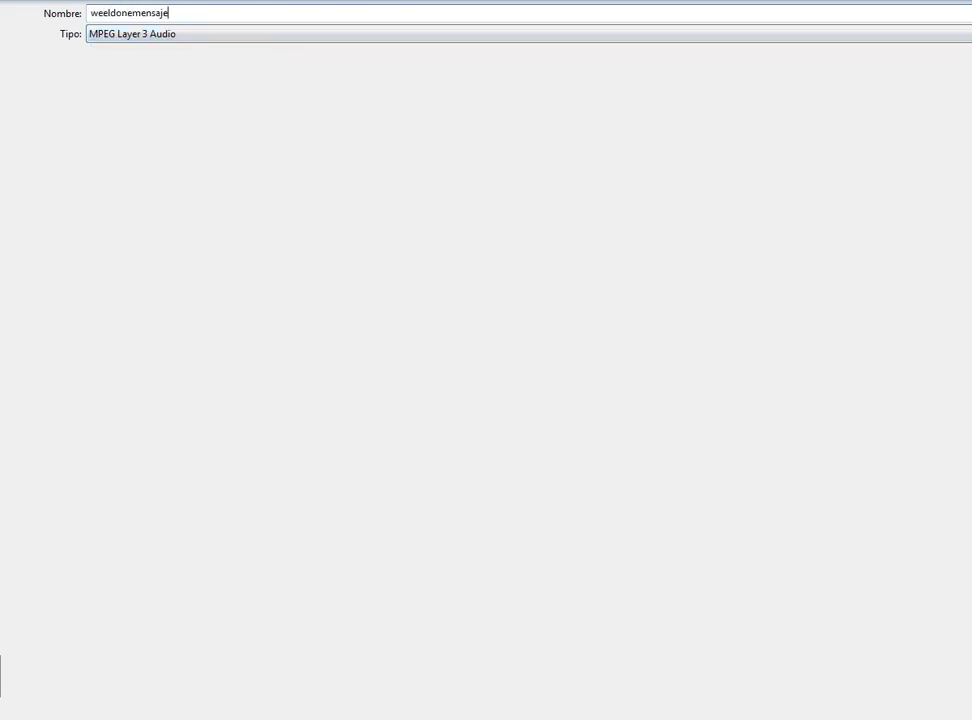
{"action": "type", "text": "je"}
{"action": "key", "text": "Return"}
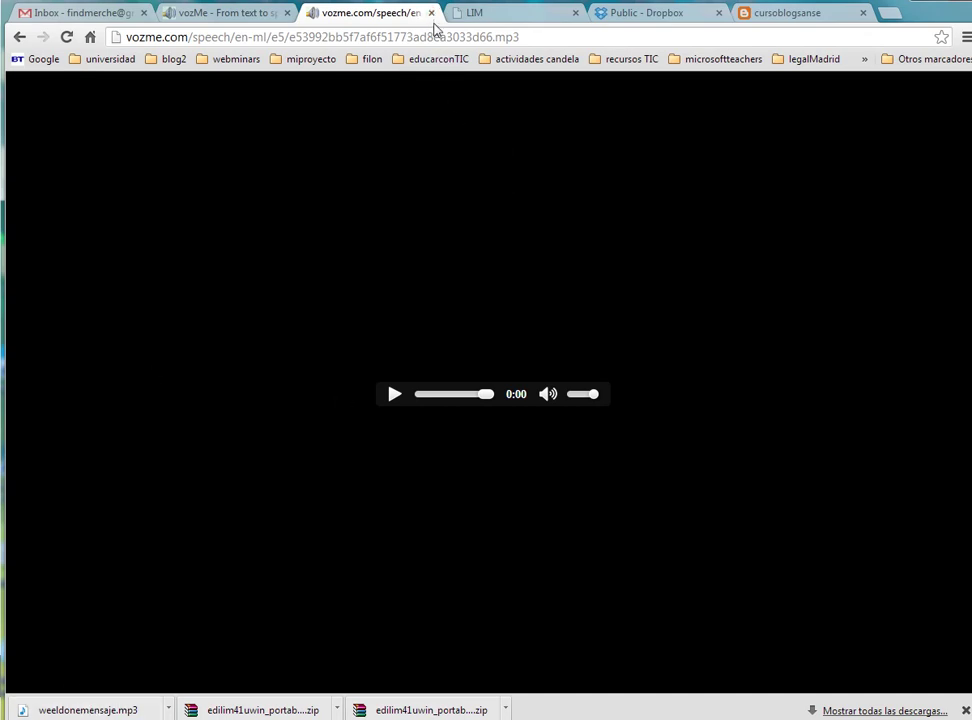
{"action": "left_click", "coordinate": [431, 14]}
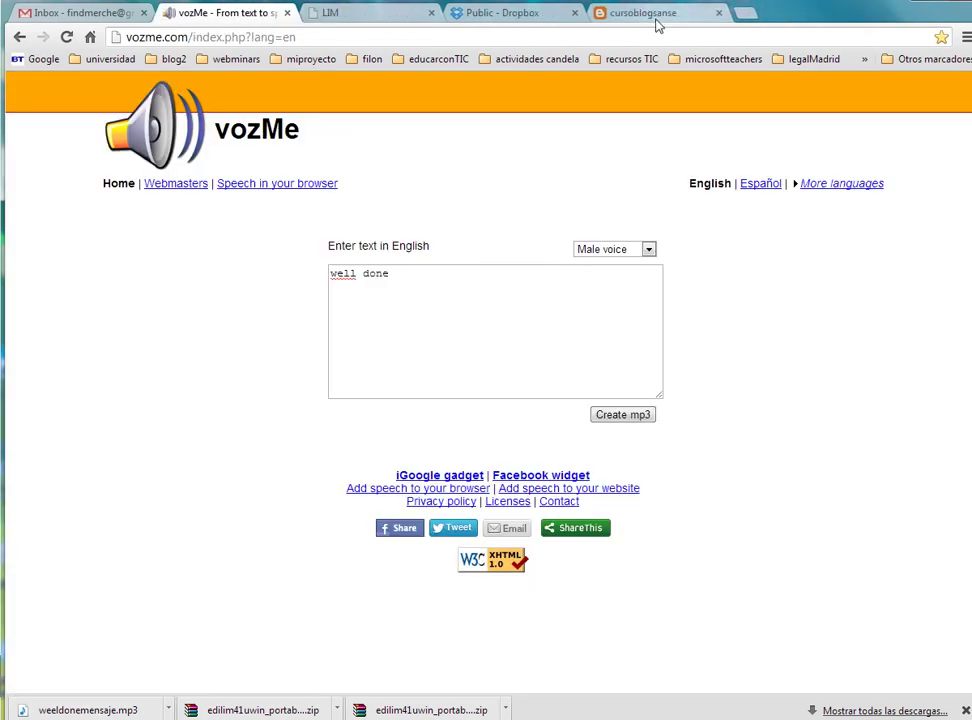
{"action": "key", "text": "alt+Tab"}
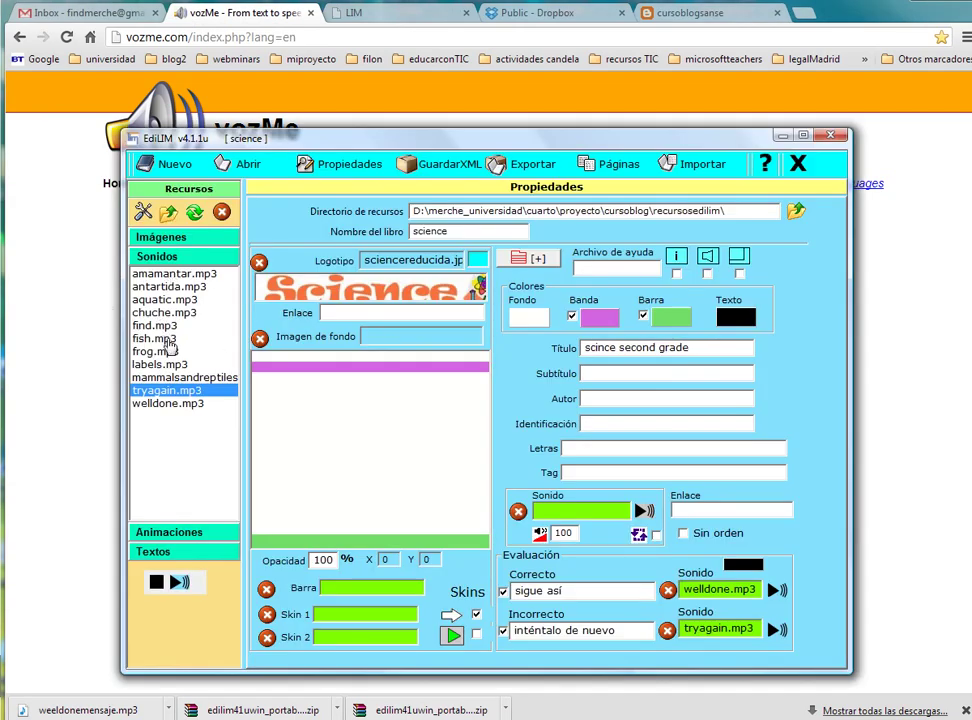
{"action": "left_click", "coordinate": [167, 406]}
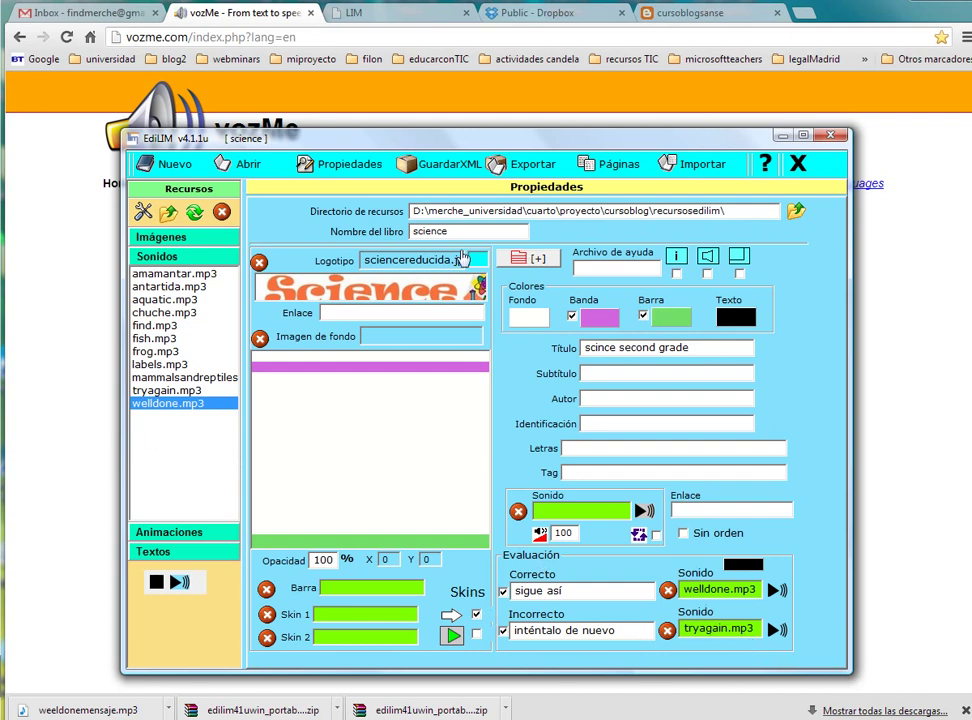
{"action": "left_click_drag", "start_coordinate": [505, 140], "coordinate": [512, 132]}
{"action": "left_click_drag", "start_coordinate": [617, 141], "coordinate": [622, 147]}
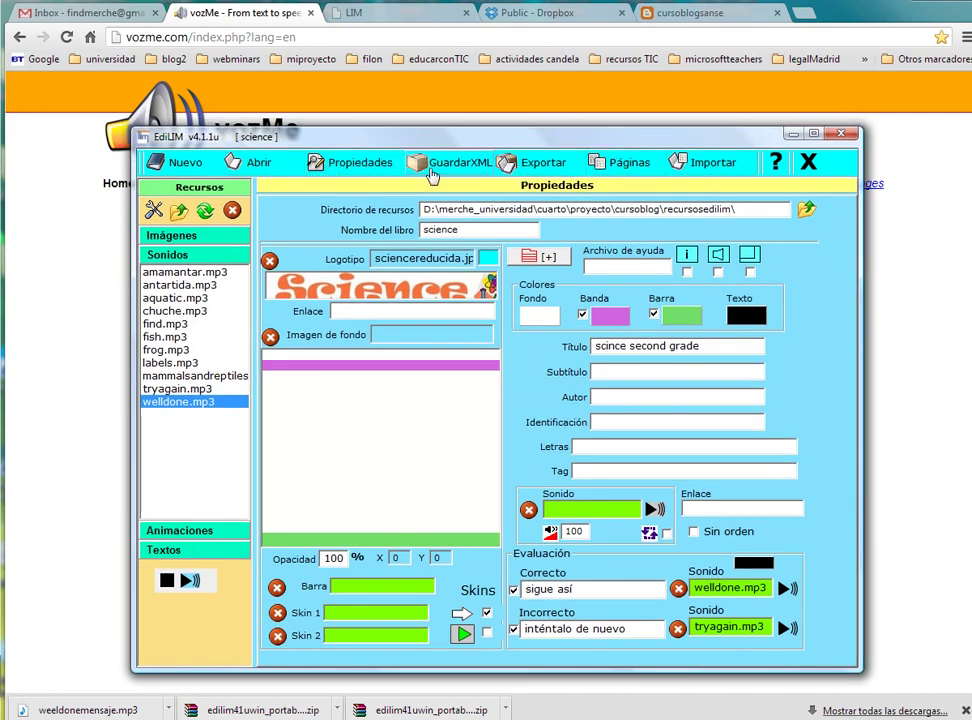
{"action": "left_click_drag", "start_coordinate": [615, 145], "coordinate": [604, 144]}
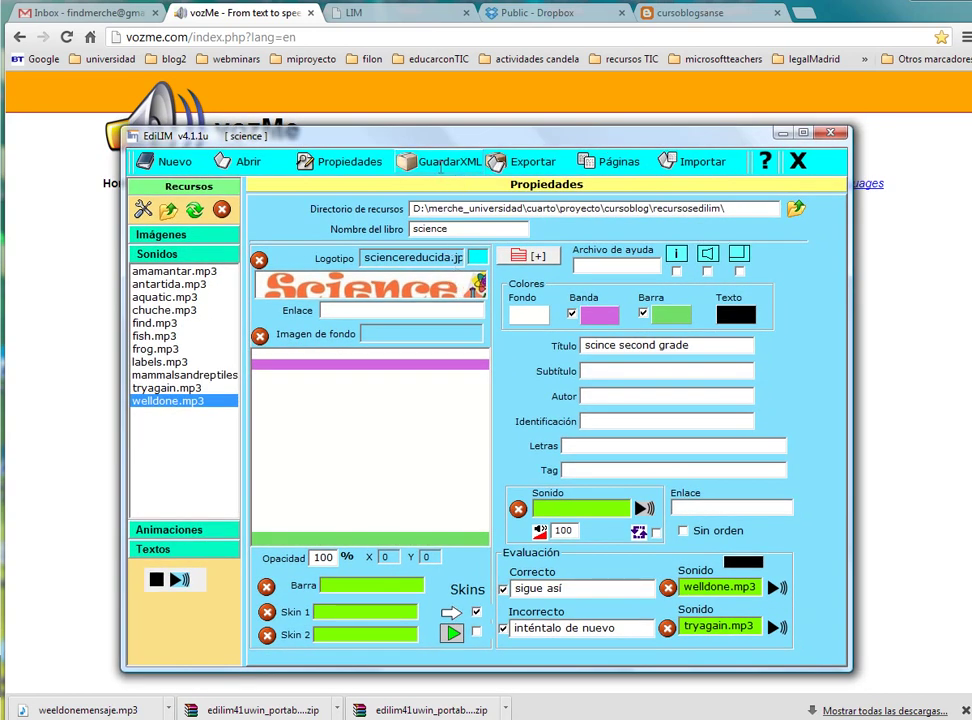
{"action": "left_click_drag", "start_coordinate": [446, 136], "coordinate": [447, 142]}
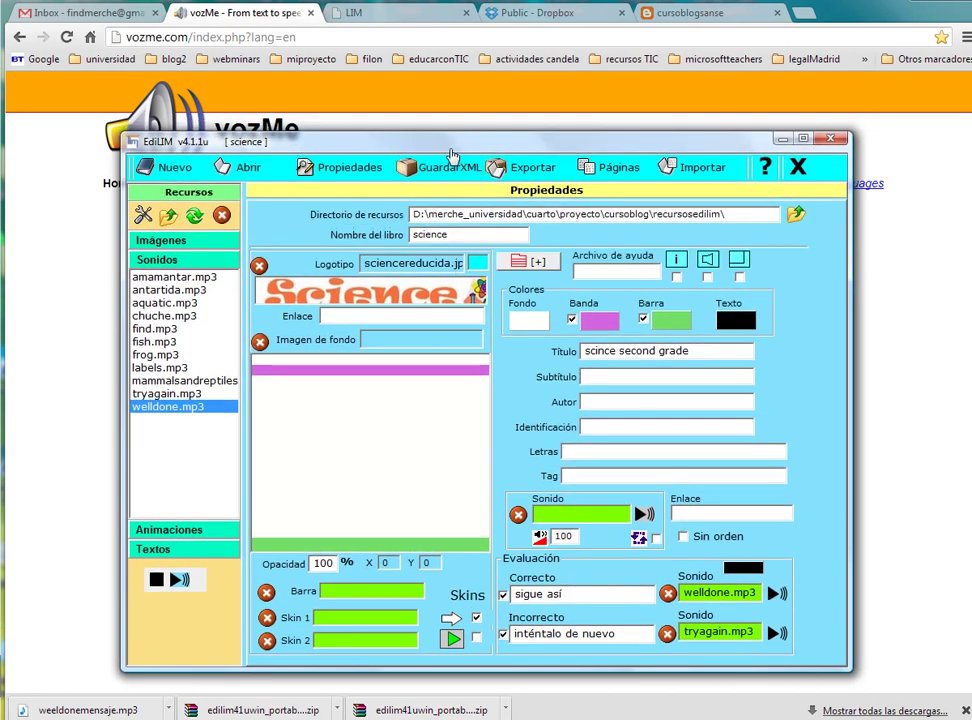
{"action": "left_click_drag", "start_coordinate": [343, 140], "coordinate": [349, 136]}
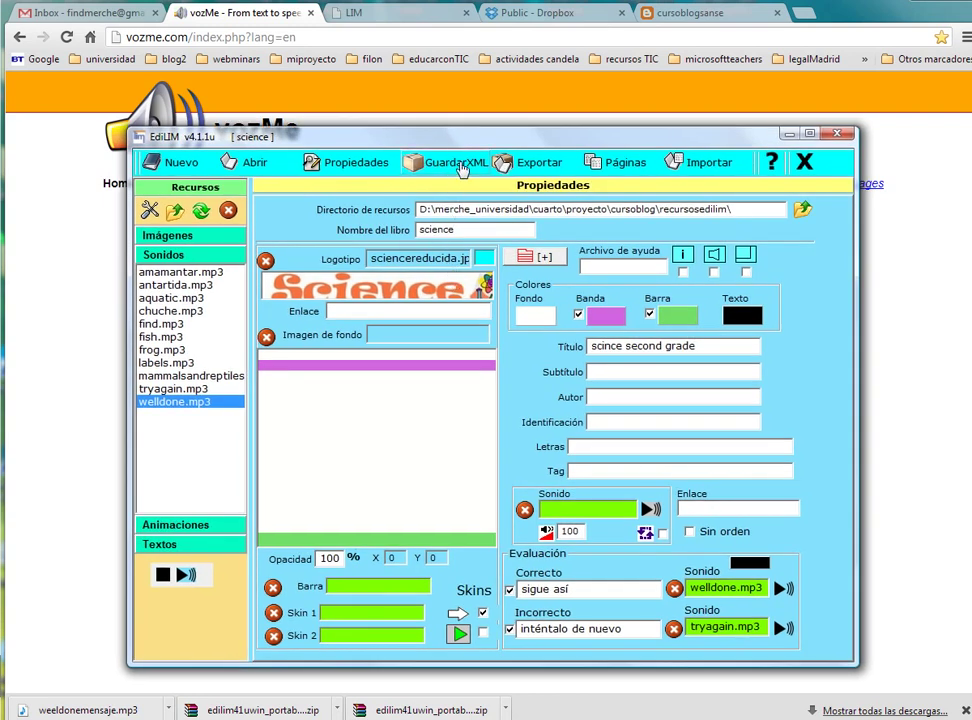
- Add a Puzle activity page to the book and view its Imagen and Fondo settings
{"action": "left_click", "coordinate": [609, 172]}
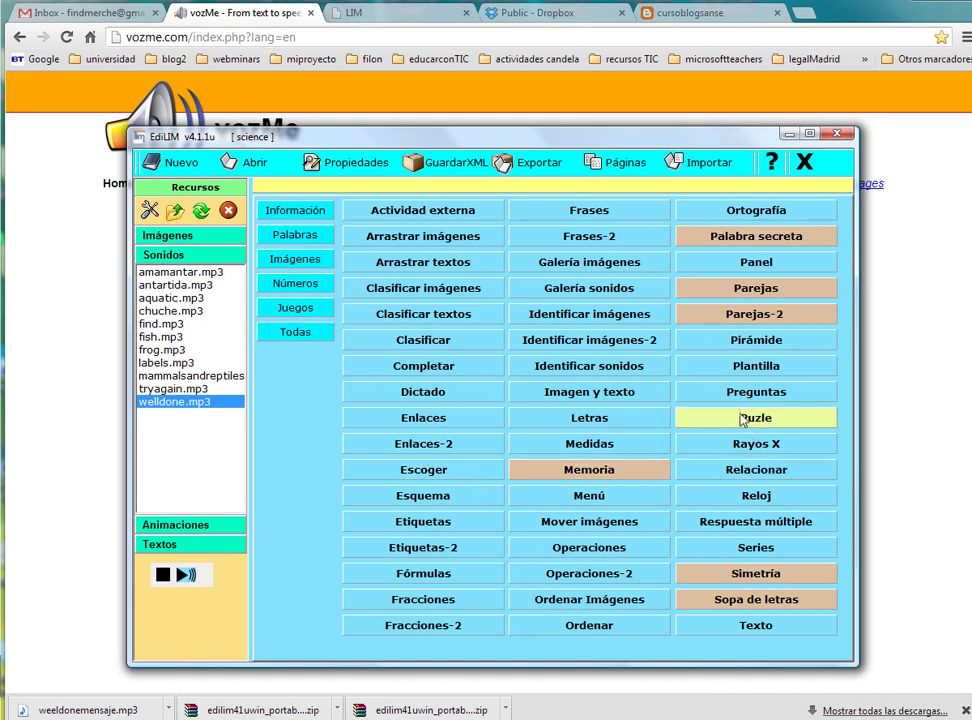
{"action": "left_click", "coordinate": [800, 425]}
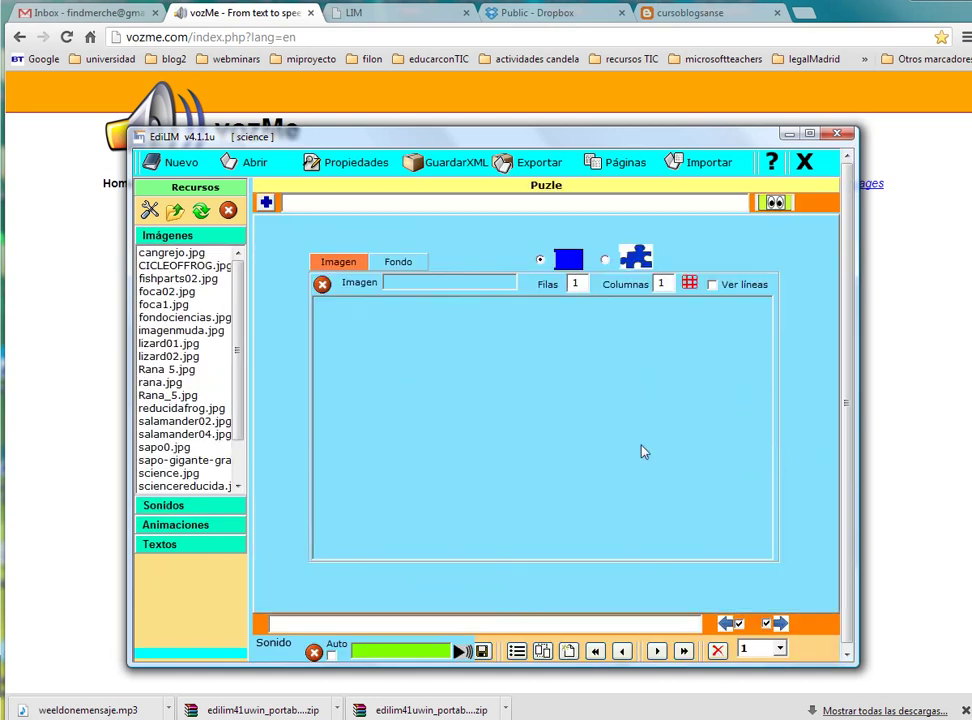
{"action": "left_click", "coordinate": [393, 263]}
{"action": "left_click", "coordinate": [340, 265]}
{"action": "left_click", "coordinate": [396, 263]}
{"action": "left_click", "coordinate": [338, 263]}
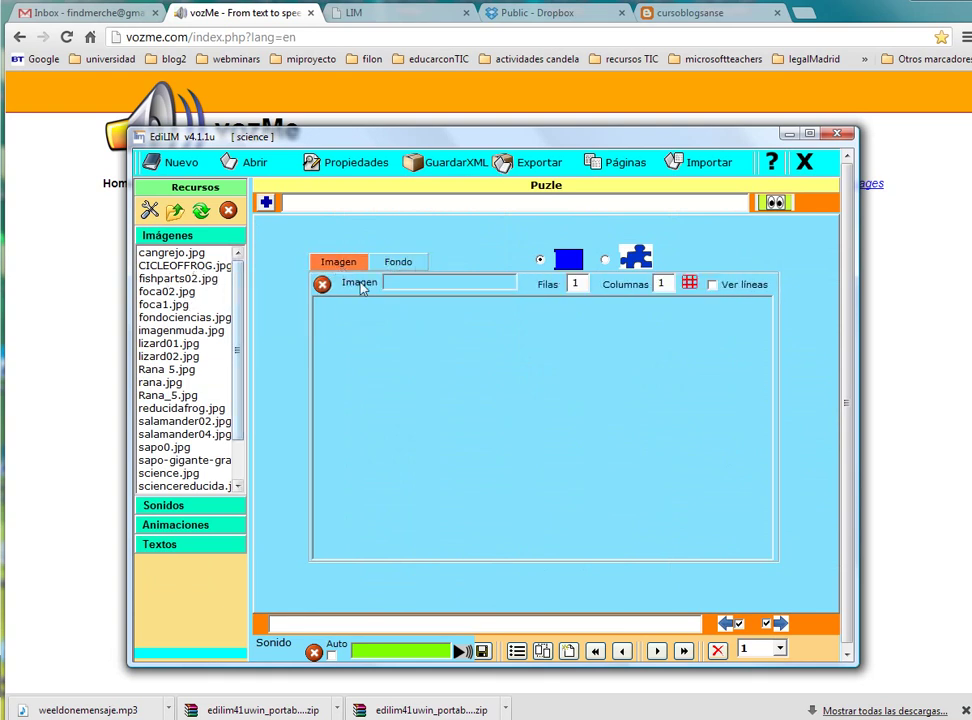
- Use fishparts02.jpg as both the puzzle's Imagen and its Fondo
{"action": "left_click", "coordinate": [170, 280]}
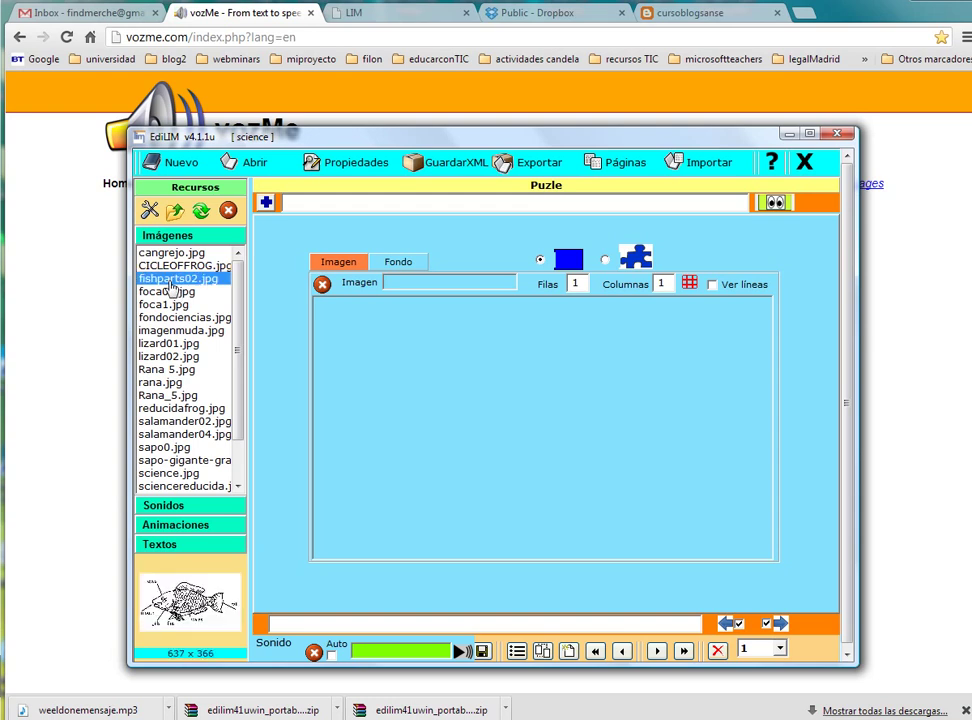
{"action": "left_click_drag", "start_coordinate": [170, 288], "coordinate": [381, 373]}
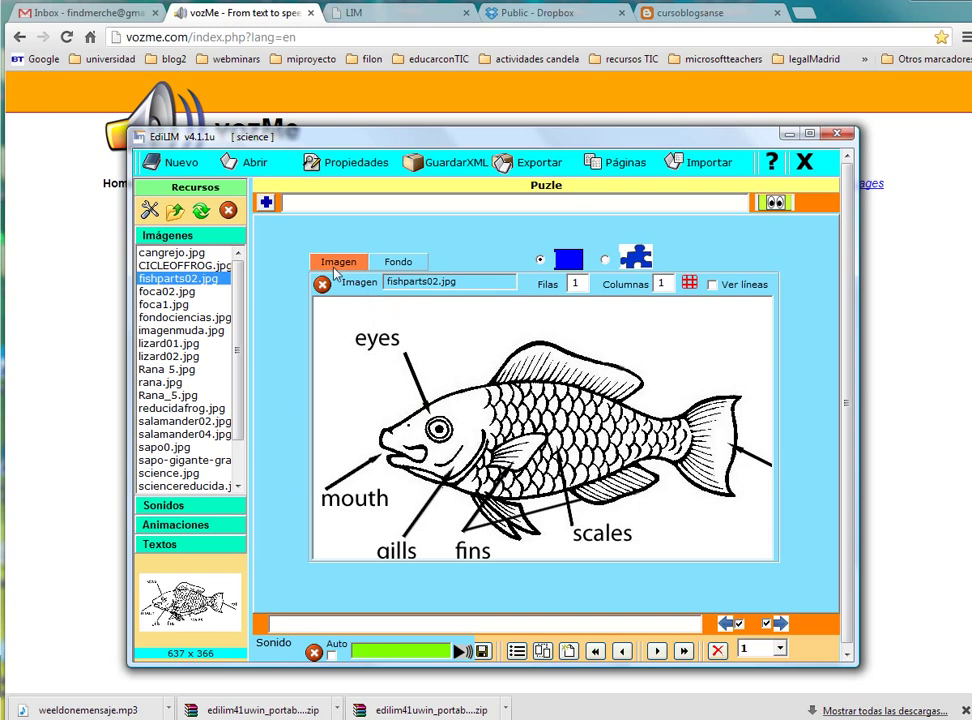
{"action": "left_click", "coordinate": [400, 266]}
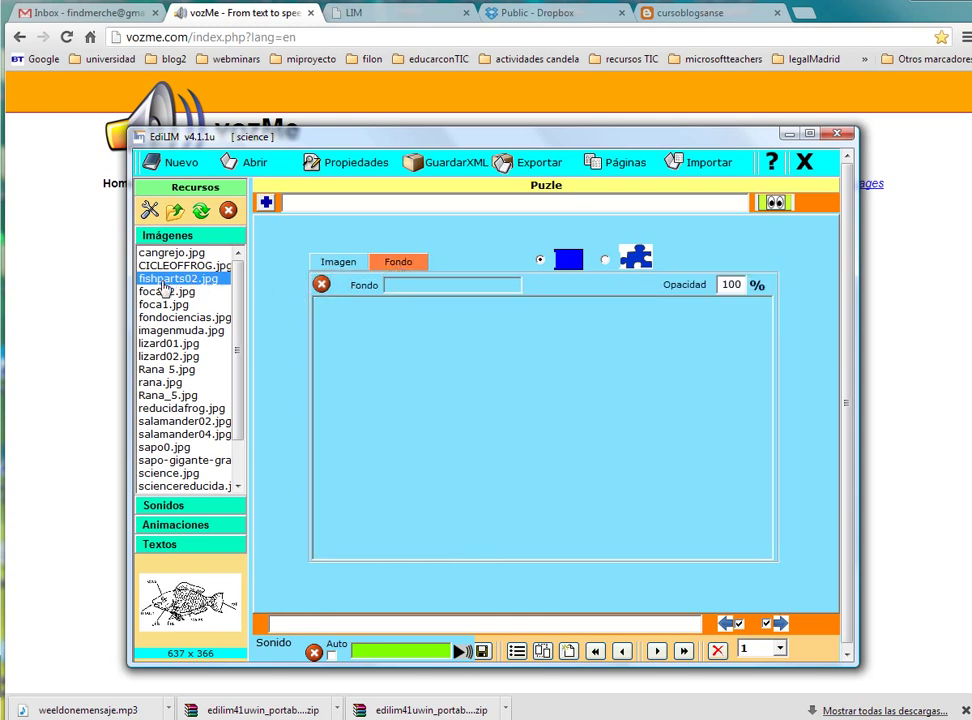
{"action": "left_click_drag", "start_coordinate": [163, 287], "coordinate": [473, 376]}
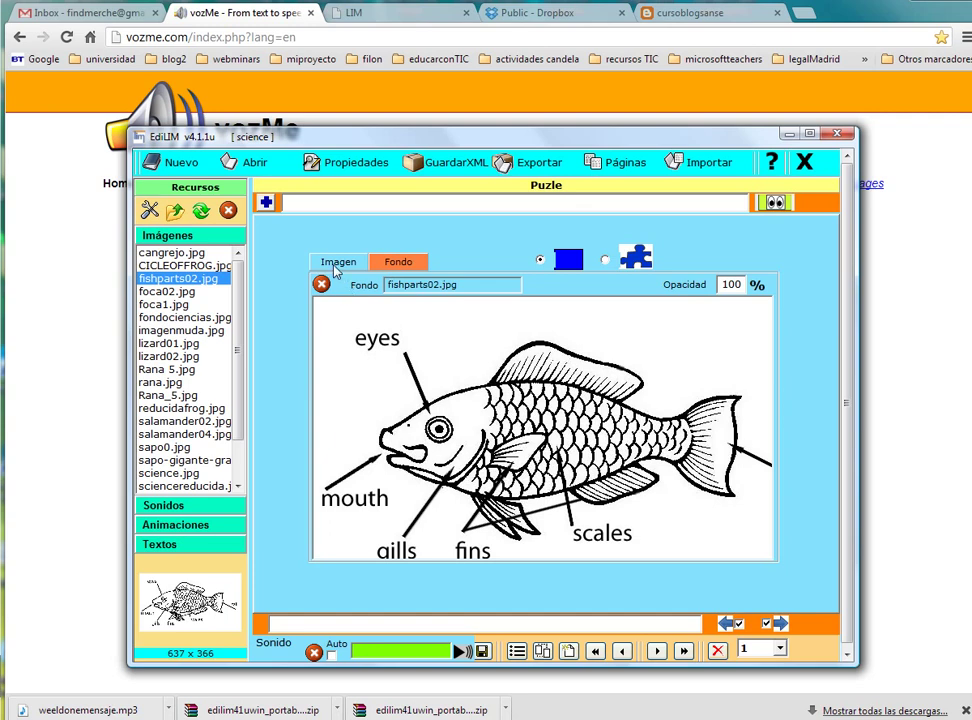
- Choose jigsaw-shaped pieces and divide the puzzle image into 3 rows and 3 columns with Ver líneas enabled
{"action": "left_click", "coordinate": [605, 260]}
{"action": "left_click", "coordinate": [540, 260]}
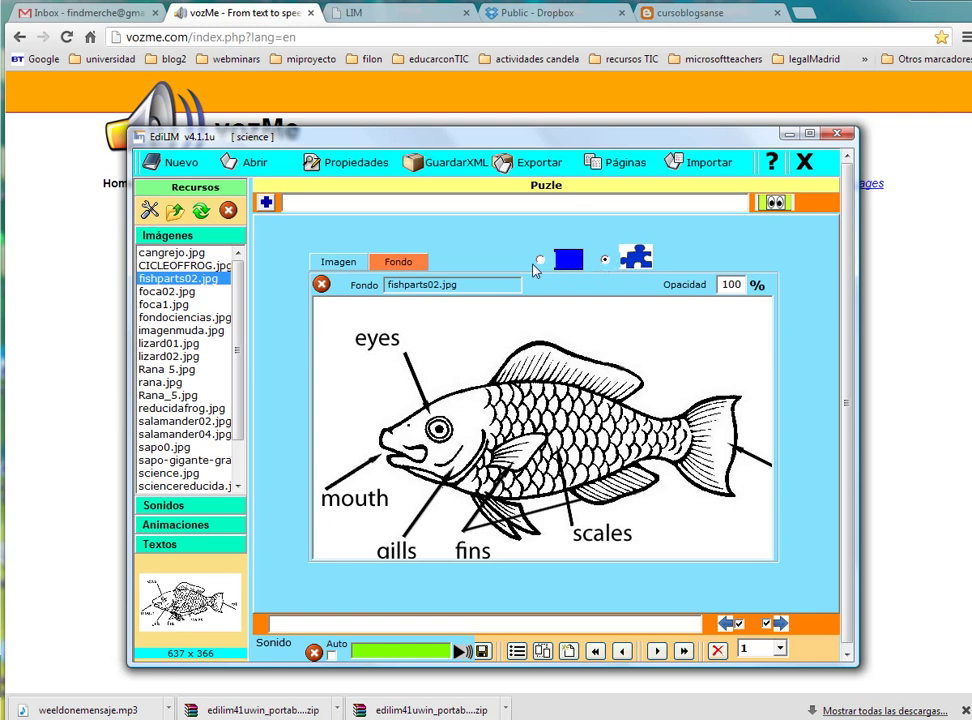
{"action": "left_click", "coordinate": [605, 260]}
{"action": "left_click", "coordinate": [338, 261]}
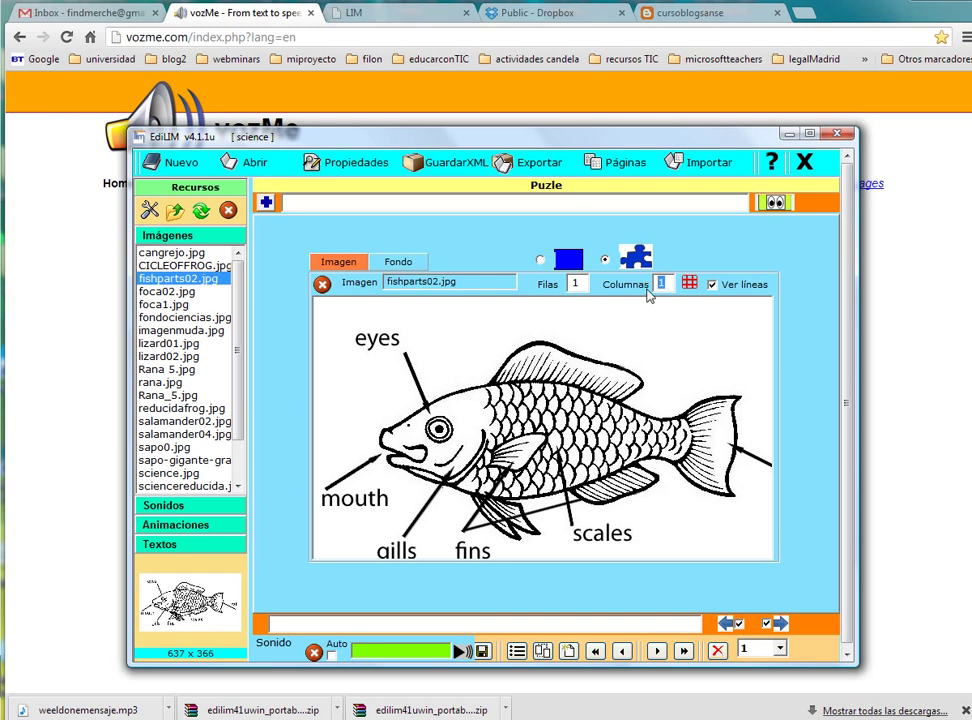
{"action": "type", "text": "2"}
{"action": "type", "text": "3"}
- Write the instruction "organiza las piezas del puzle" for the puzzle page, preview it and highlight the instruction
{"action": "left_click", "coordinate": [343, 222]}
{"action": "type", "text": "iza la"}
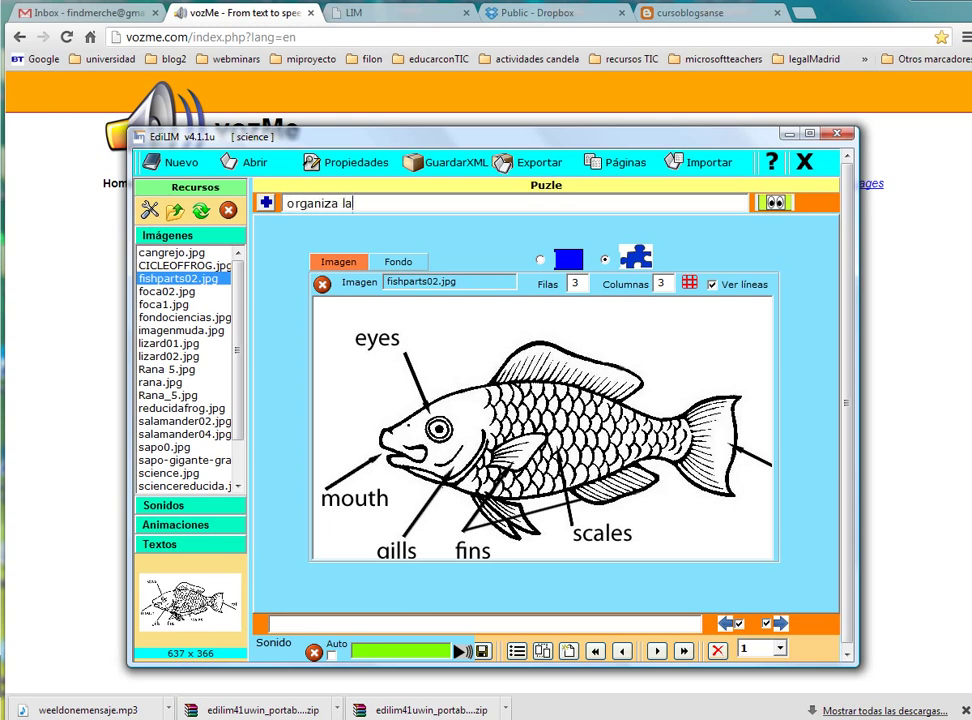
{"action": "type", "text": "s piezas del puzle"}
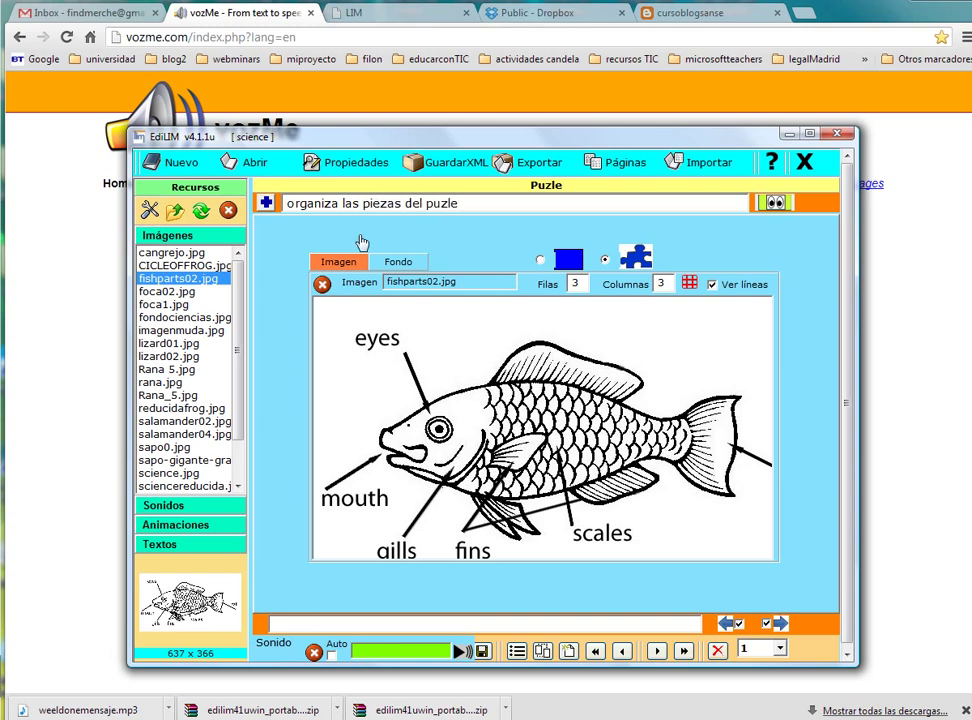
{"action": "left_click", "coordinate": [772, 210]}
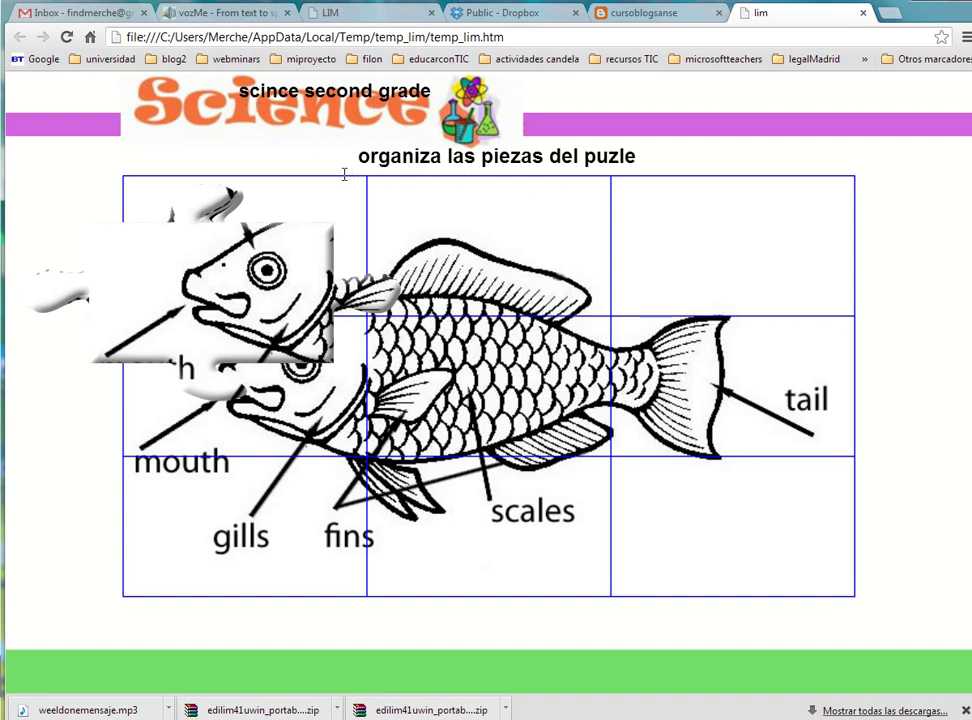
{"action": "left_click_drag", "start_coordinate": [357, 157], "coordinate": [637, 162]}
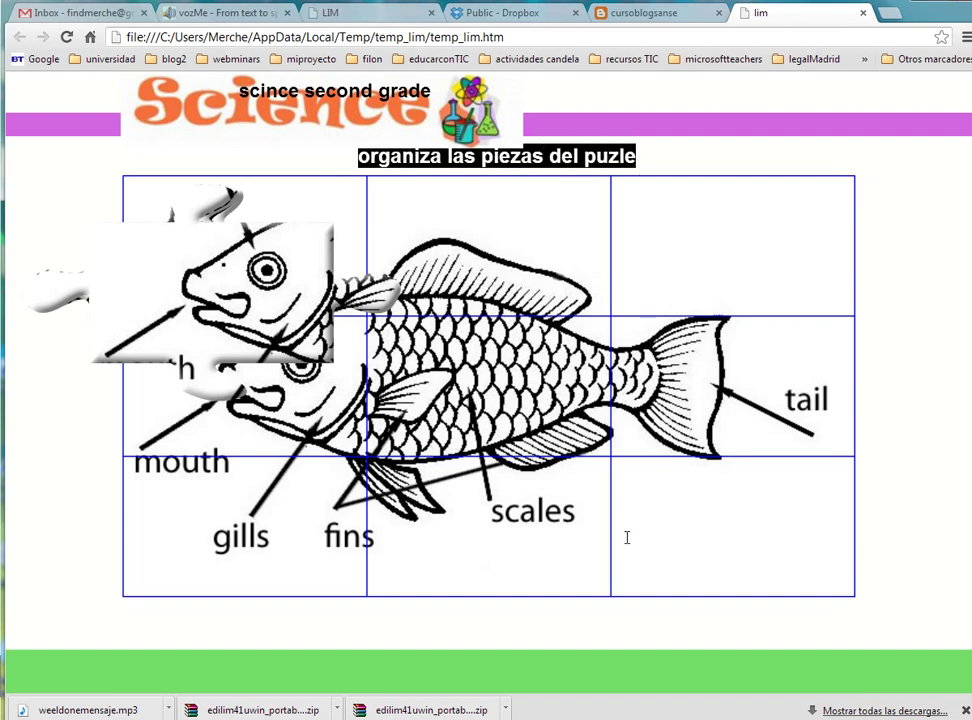
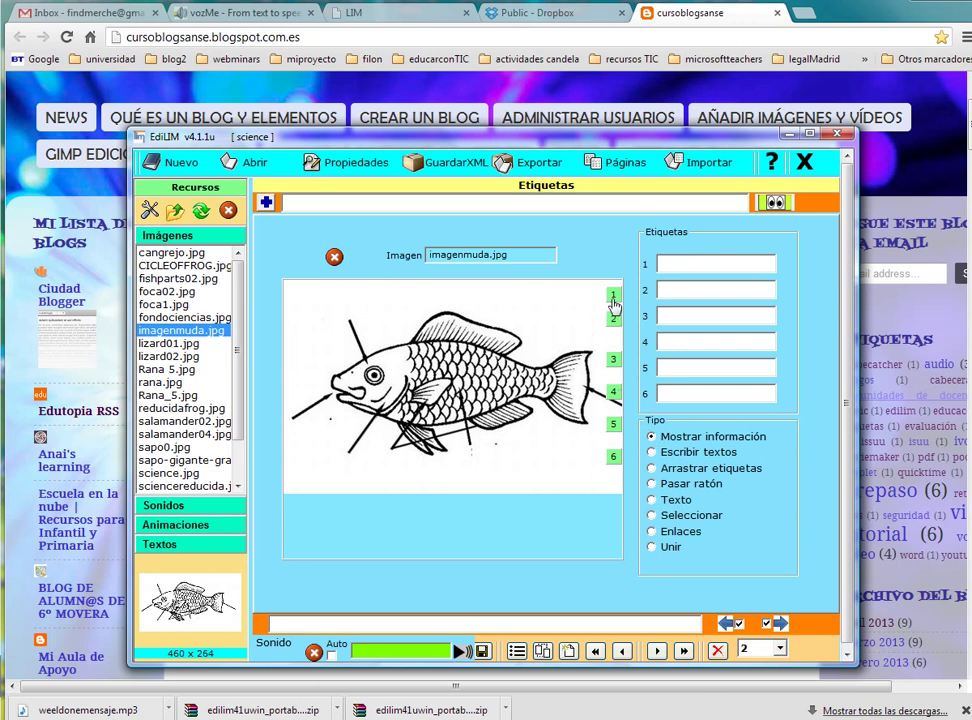
- Position the numbered markers on imagenmuda.jpg at the pointer lines for the eye, mouth, gills, fins, scales and tail
{"action": "left_click_drag", "start_coordinate": [613, 296], "coordinate": [517, 300]}
{"action": "left_click_drag", "start_coordinate": [613, 318], "coordinate": [480, 351]}
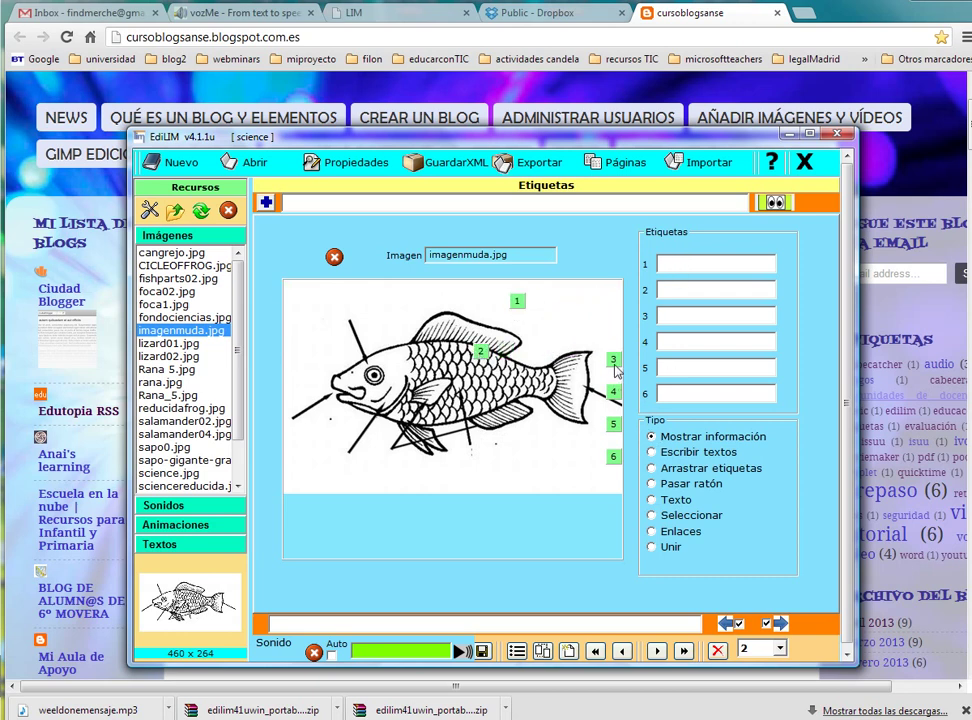
{"action": "left_click_drag", "start_coordinate": [614, 366], "coordinate": [509, 459]}
{"action": "left_click_drag", "start_coordinate": [614, 391], "coordinate": [532, 472]}
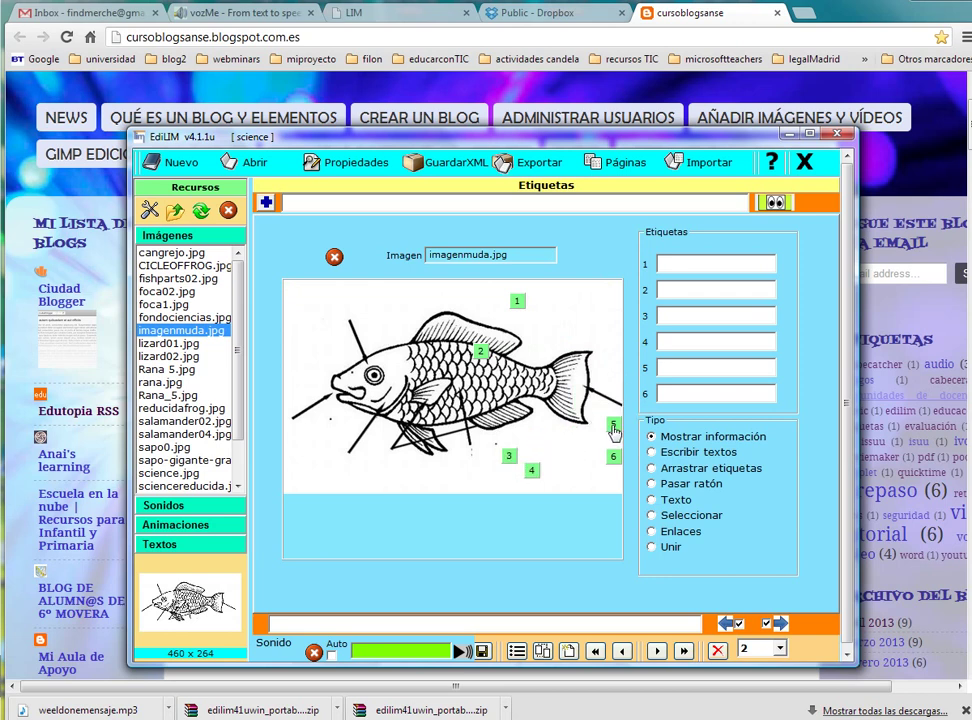
{"action": "left_click_drag", "start_coordinate": [614, 428], "coordinate": [403, 470]}
{"action": "mouse_move", "coordinate": [614, 456]}
{"action": "left_mouse_down"}
{"action": "mouse_move", "coordinate": [567, 483]}
{"action": "mouse_move", "coordinate": [597, 445]}
{"action": "mouse_move", "coordinate": [599, 408]}
{"action": "mouse_move", "coordinate": [615, 424]}
{"action": "left_mouse_up"}
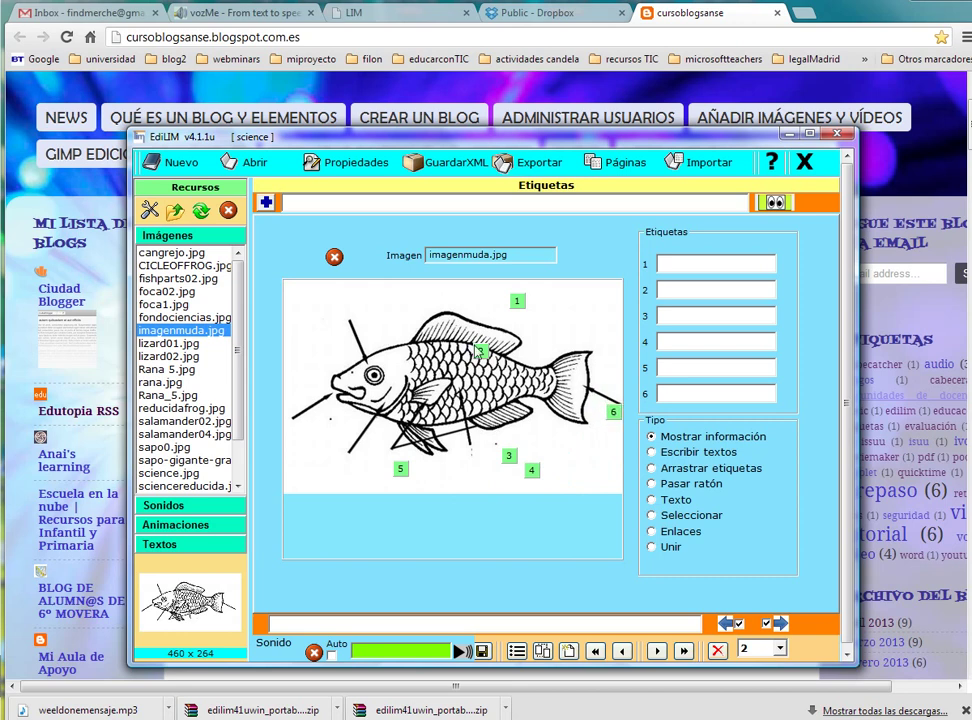
{"action": "left_click_drag", "start_coordinate": [518, 311], "coordinate": [350, 320]}
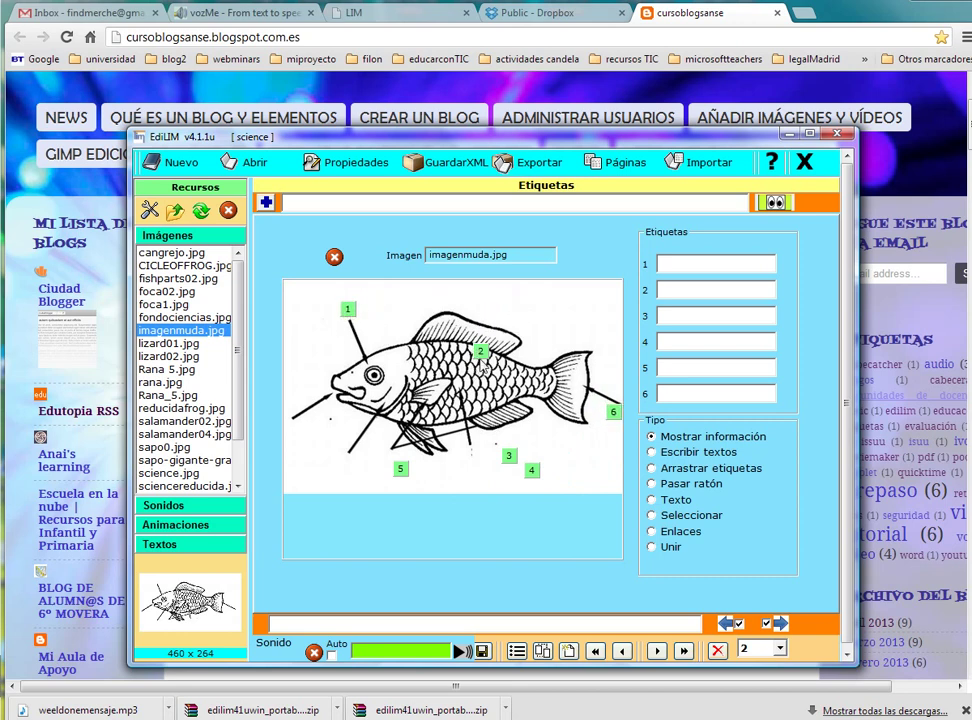
{"action": "left_click_drag", "start_coordinate": [483, 362], "coordinate": [294, 424]}
{"action": "left_click_drag", "start_coordinate": [507, 462], "coordinate": [349, 463]}
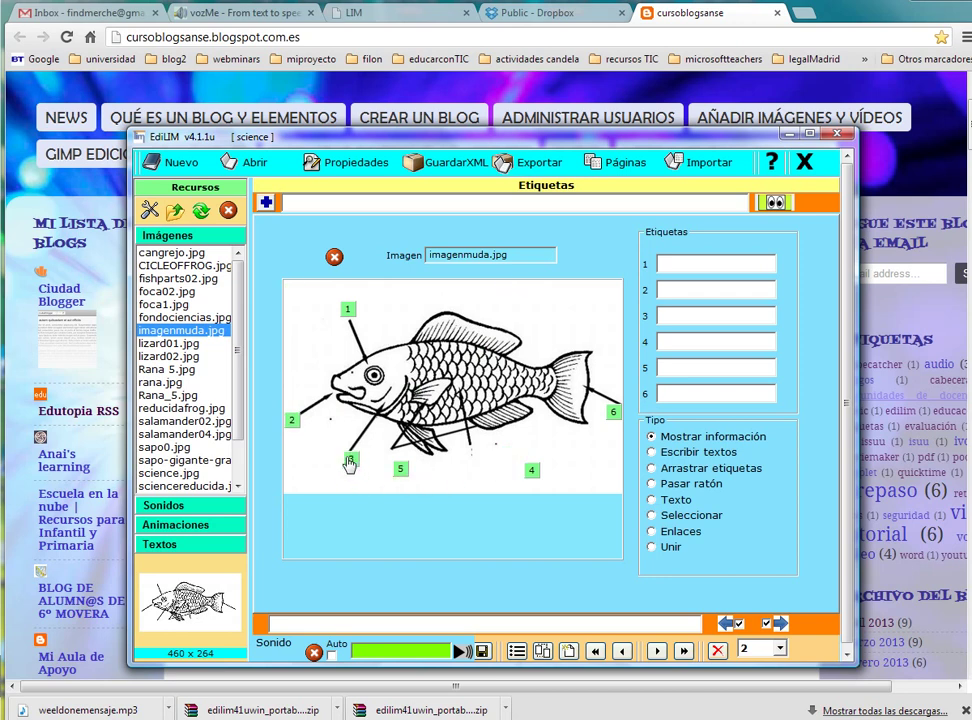
{"action": "mouse_move", "coordinate": [531, 469]}
{"action": "left_mouse_down"}
{"action": "mouse_move", "coordinate": [393, 461]}
{"action": "mouse_move", "coordinate": [445, 480]}
{"action": "mouse_move", "coordinate": [472, 462]}
{"action": "left_mouse_up"}
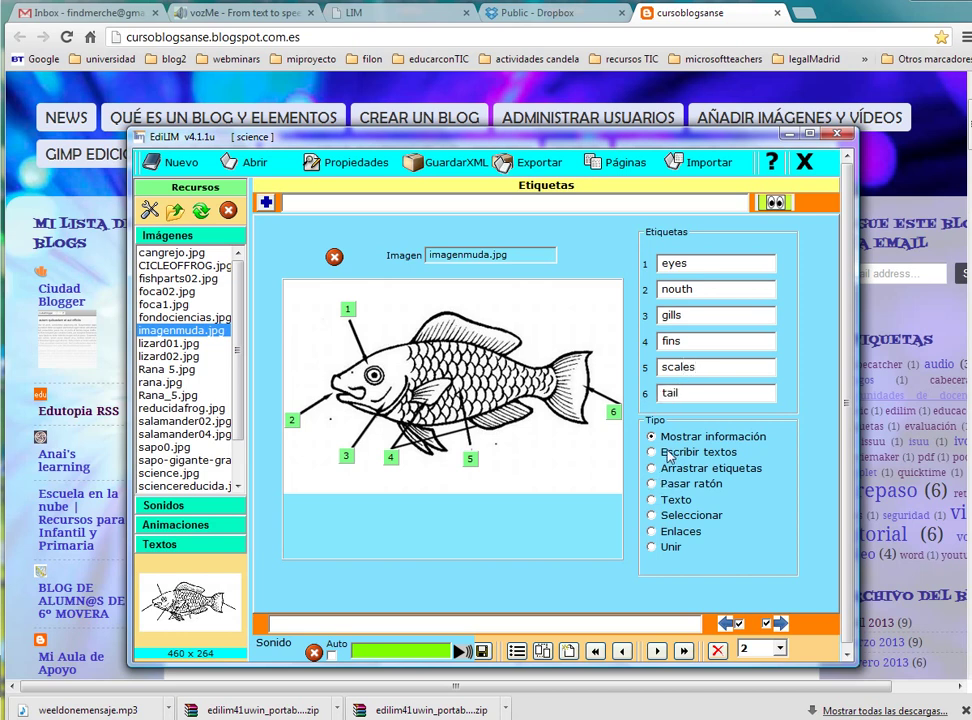
- Set the activity type to Arrastrar etiquetas and write the instruction "pon las etiquetas donde corresponda"
{"action": "left_click", "coordinate": [651, 516]}
{"action": "left_click", "coordinate": [652, 500]}
{"action": "left_click", "coordinate": [653, 547]}
{"action": "left_click", "coordinate": [652, 469]}
{"action": "type", "text": "quetas do"}
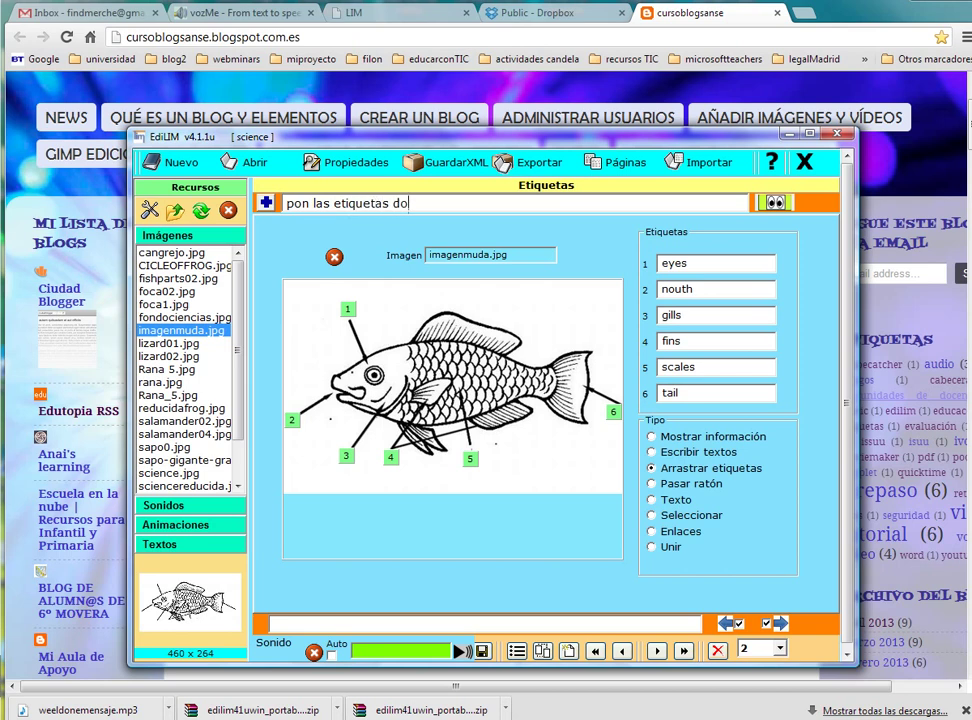
{"action": "type", "text": "nde corresponda"}
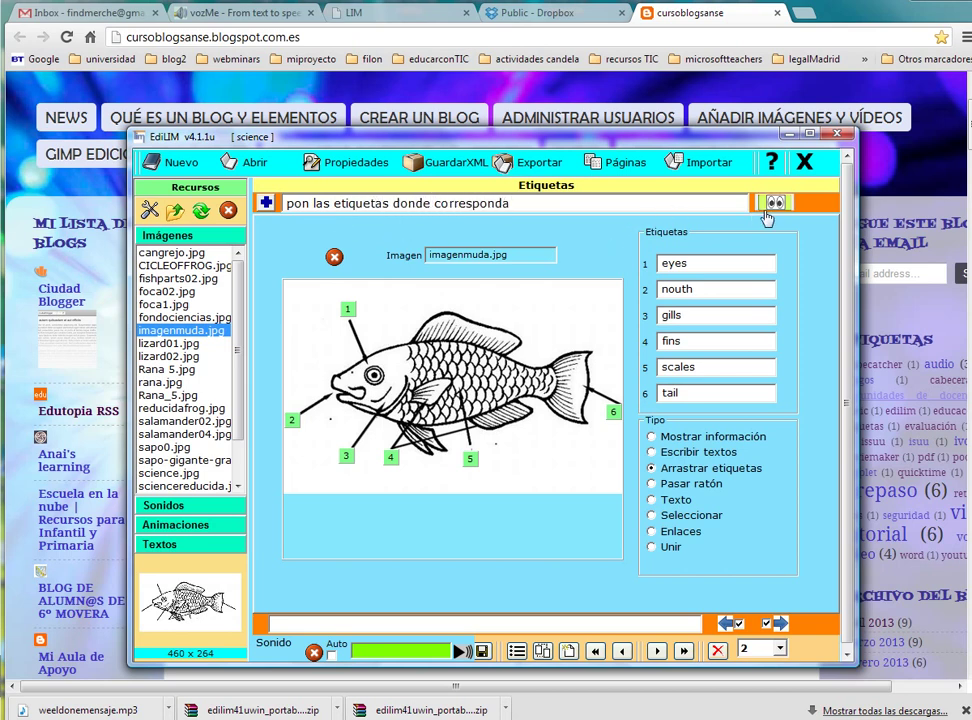
- Move the editor window higher, preview the labels page in the browser and highlight its instruction
{"action": "left_click_drag", "start_coordinate": [540, 136], "coordinate": [513, 67]}
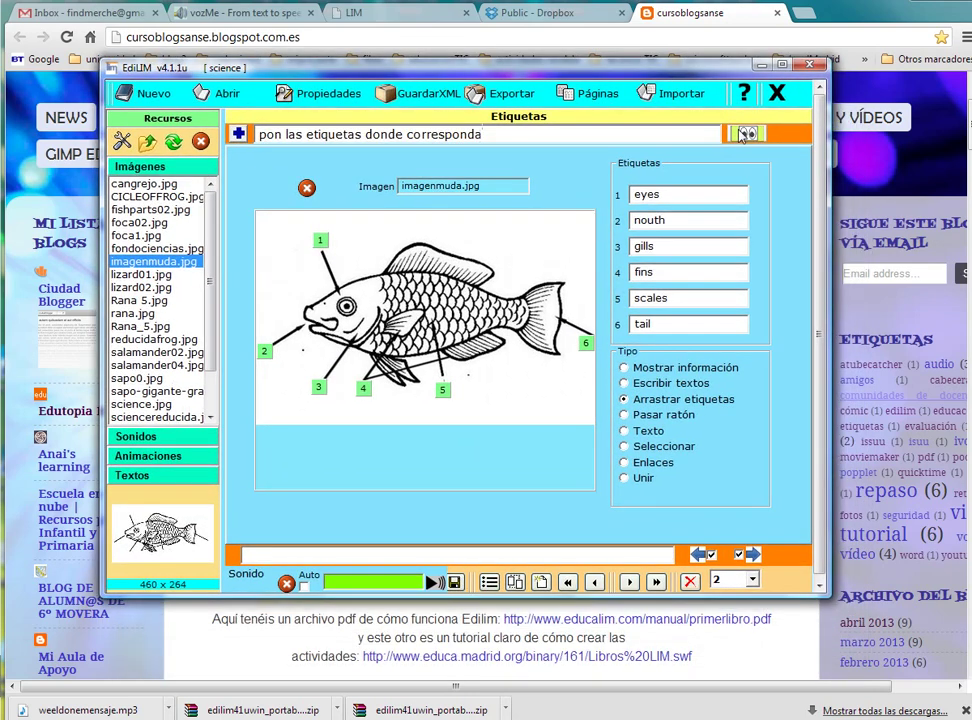
{"action": "left_click", "coordinate": [743, 137]}
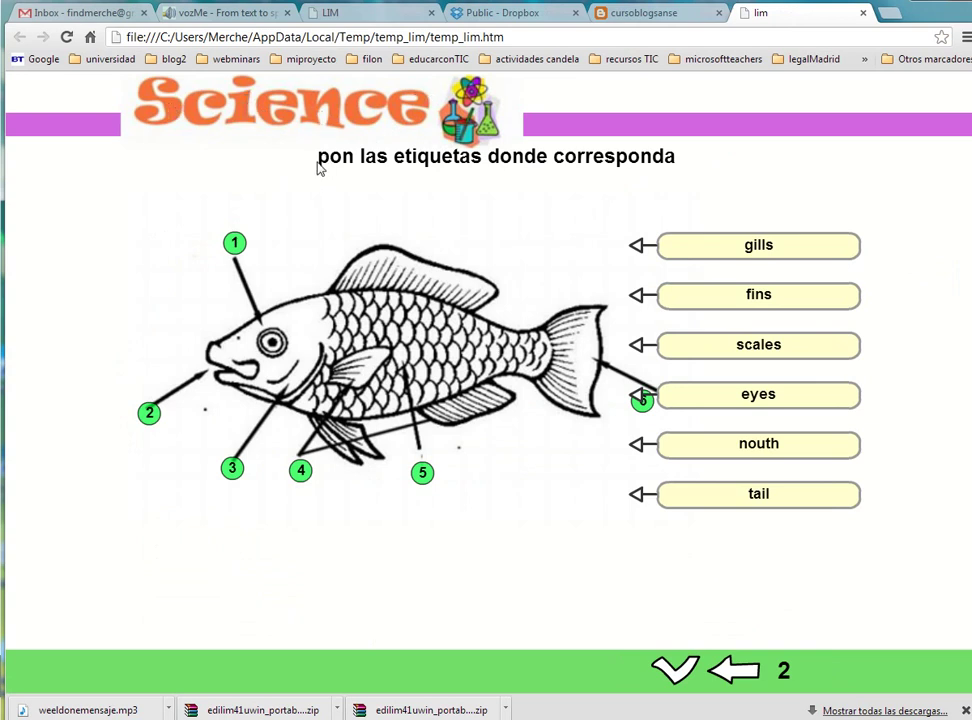
{"action": "left_click_drag", "start_coordinate": [319, 160], "coordinate": [679, 160]}
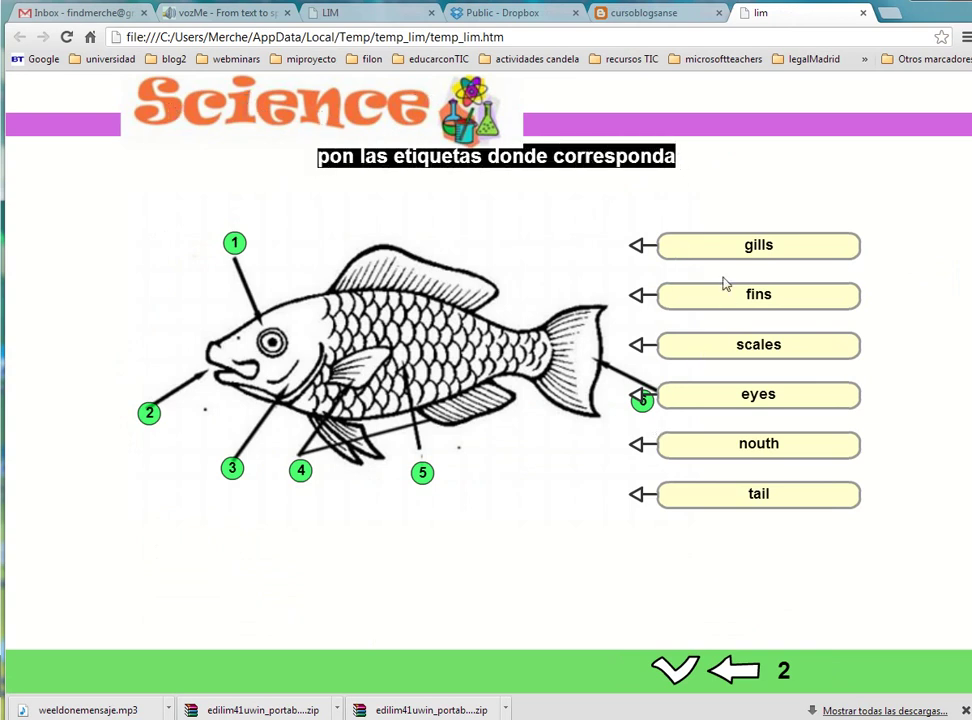
- Match the gills, fins, scales, eyes, nouth and tail labels to their numbered markers in the preview
{"action": "left_click_drag", "start_coordinate": [725, 255], "coordinate": [434, 520]}
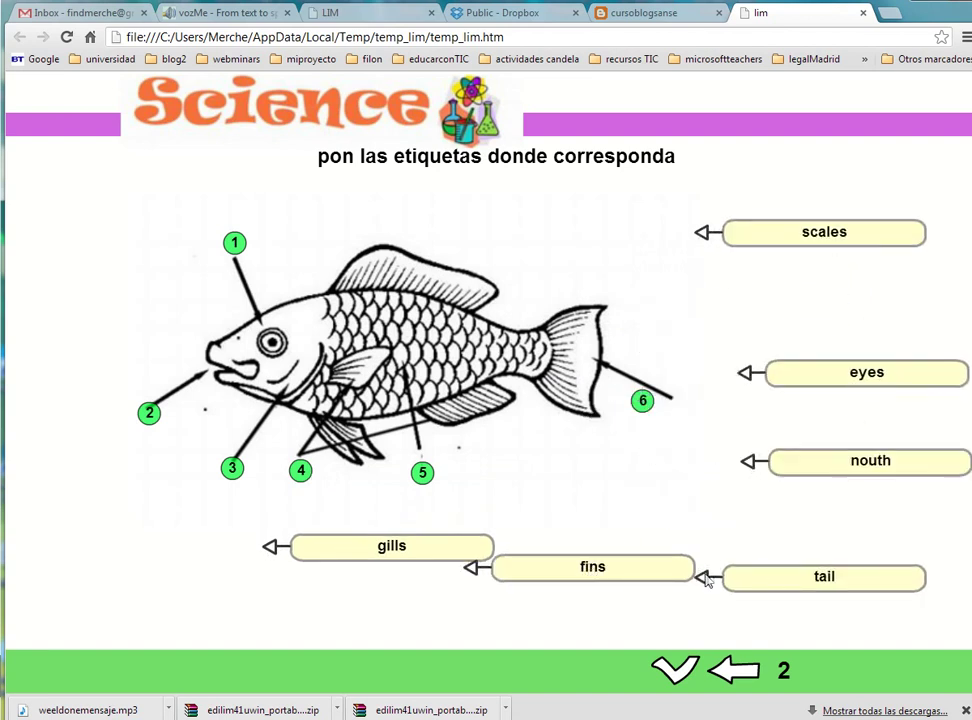
{"action": "mouse_move", "coordinate": [829, 576]}
{"action": "left_mouse_down"}
{"action": "mouse_move", "coordinate": [896, 551]}
{"action": "mouse_move", "coordinate": [740, 460]}
{"action": "mouse_move", "coordinate": [803, 427]}
{"action": "mouse_move", "coordinate": [785, 427]}
{"action": "left_mouse_up"}
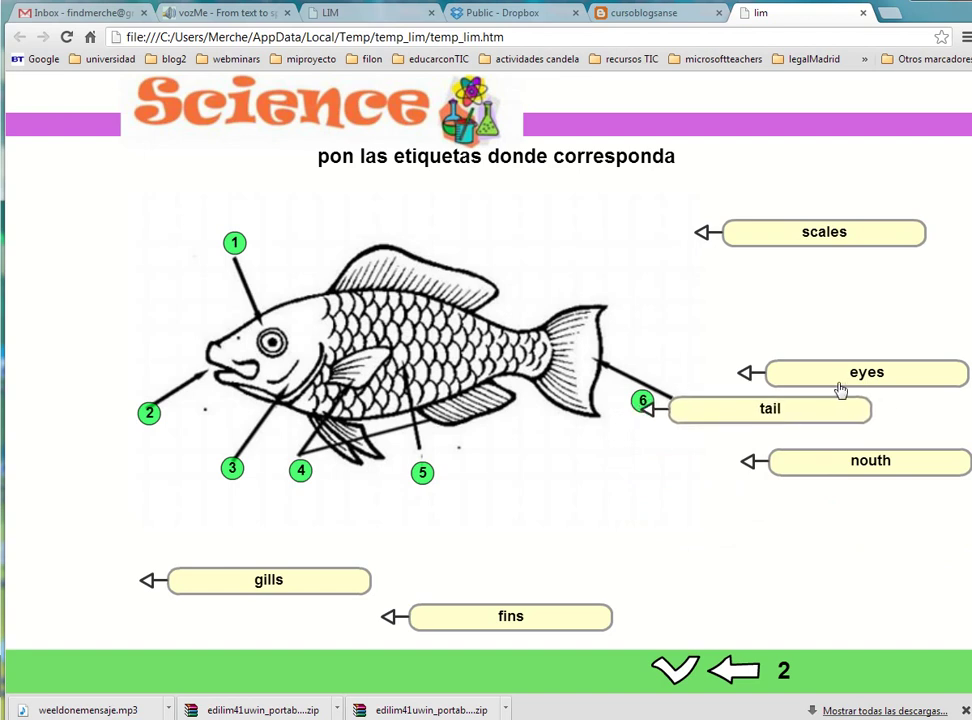
{"action": "mouse_move", "coordinate": [779, 387]}
{"action": "left_mouse_down"}
{"action": "mouse_move", "coordinate": [500, 330]}
{"action": "mouse_move", "coordinate": [384, 245]}
{"action": "mouse_move", "coordinate": [388, 253]}
{"action": "left_mouse_up"}
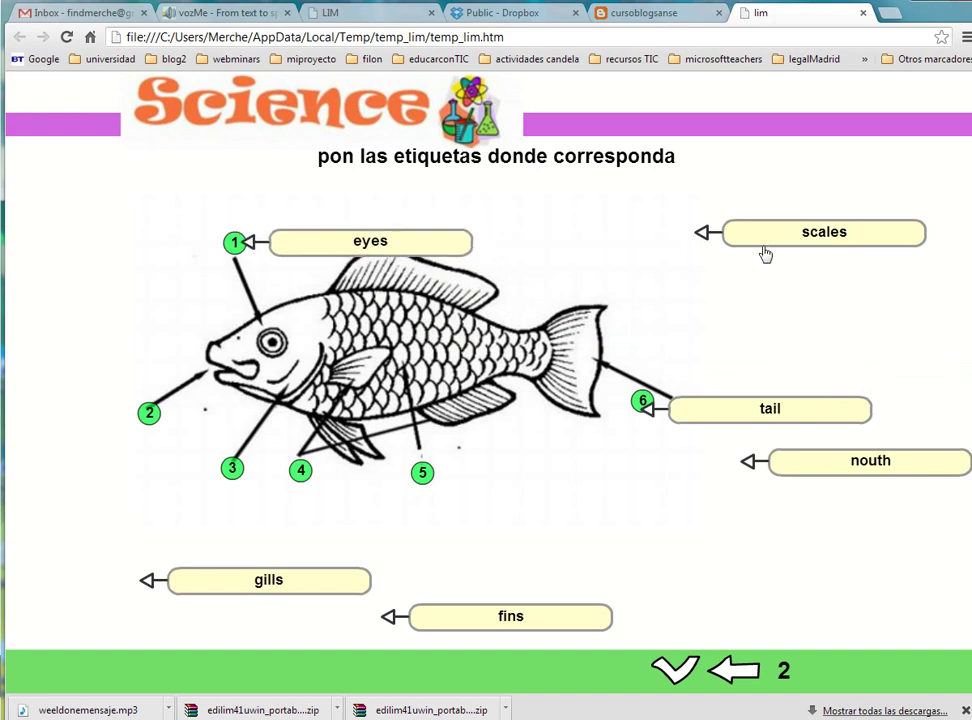
{"action": "mouse_move", "coordinate": [766, 246]}
{"action": "left_mouse_down"}
{"action": "mouse_move", "coordinate": [688, 291]}
{"action": "mouse_move", "coordinate": [463, 500]}
{"action": "mouse_move", "coordinate": [486, 495]}
{"action": "left_mouse_up"}
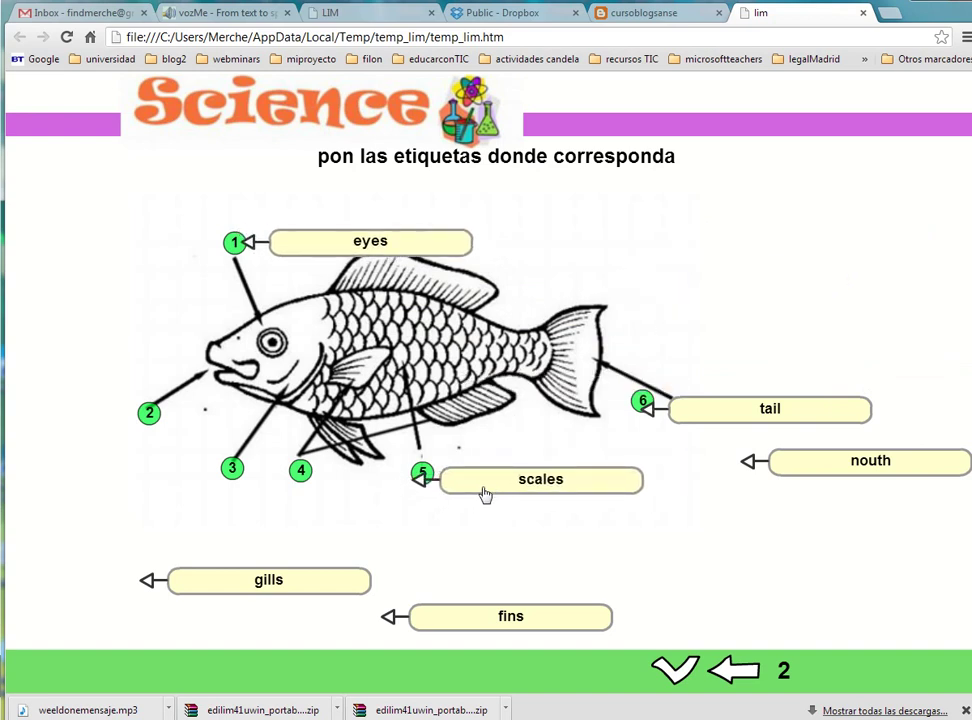
{"action": "mouse_move", "coordinate": [911, 473]}
{"action": "left_mouse_down"}
{"action": "mouse_move", "coordinate": [473, 523]}
{"action": "mouse_move", "coordinate": [411, 485]}
{"action": "mouse_move", "coordinate": [381, 436]}
{"action": "mouse_move", "coordinate": [328, 386]}
{"action": "mouse_move", "coordinate": [297, 415]}
{"action": "left_mouse_up"}
{"action": "mouse_move", "coordinate": [333, 573]}
{"action": "left_mouse_down"}
{"action": "mouse_move", "coordinate": [425, 514]}
{"action": "mouse_move", "coordinate": [443, 490]}
{"action": "mouse_move", "coordinate": [406, 482]}
{"action": "left_mouse_up"}
{"action": "left_click_drag", "start_coordinate": [470, 613], "coordinate": [393, 474]}
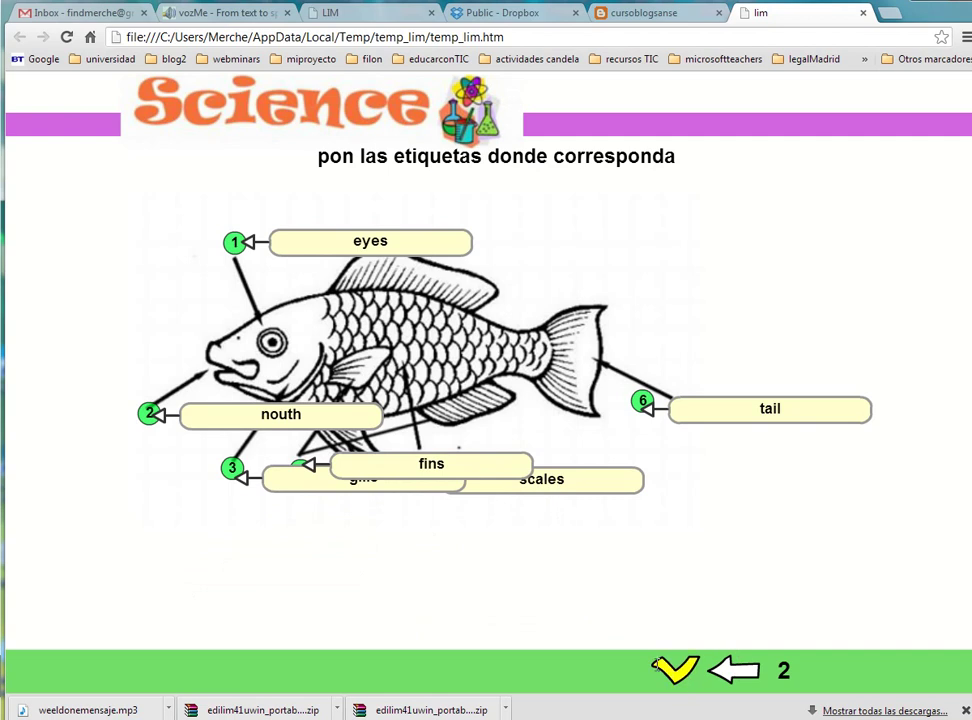
- Check the matched labels, check again with scales and tail swapped, and dismiss the feedback message
{"action": "left_click", "coordinate": [675, 680]}
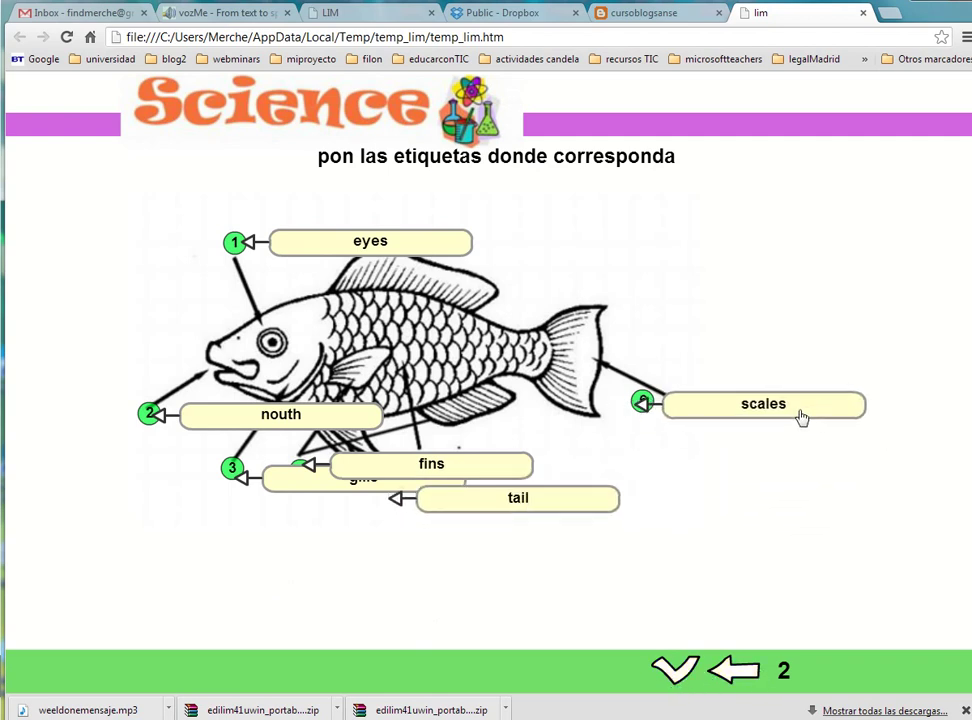
{"action": "left_click", "coordinate": [686, 671]}
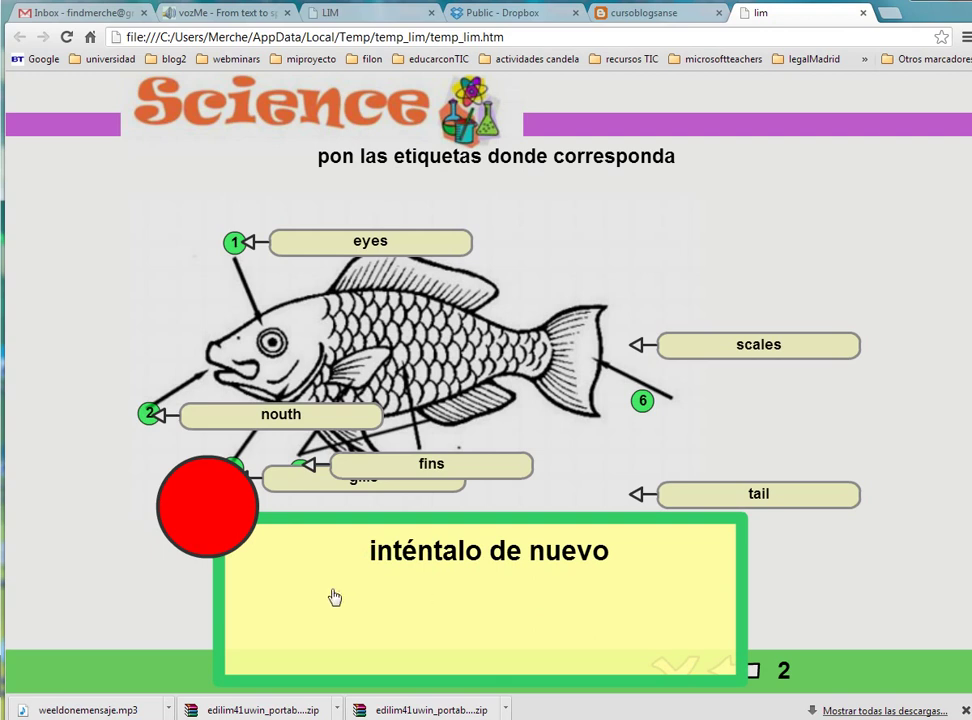
{"action": "left_click", "coordinate": [410, 618]}
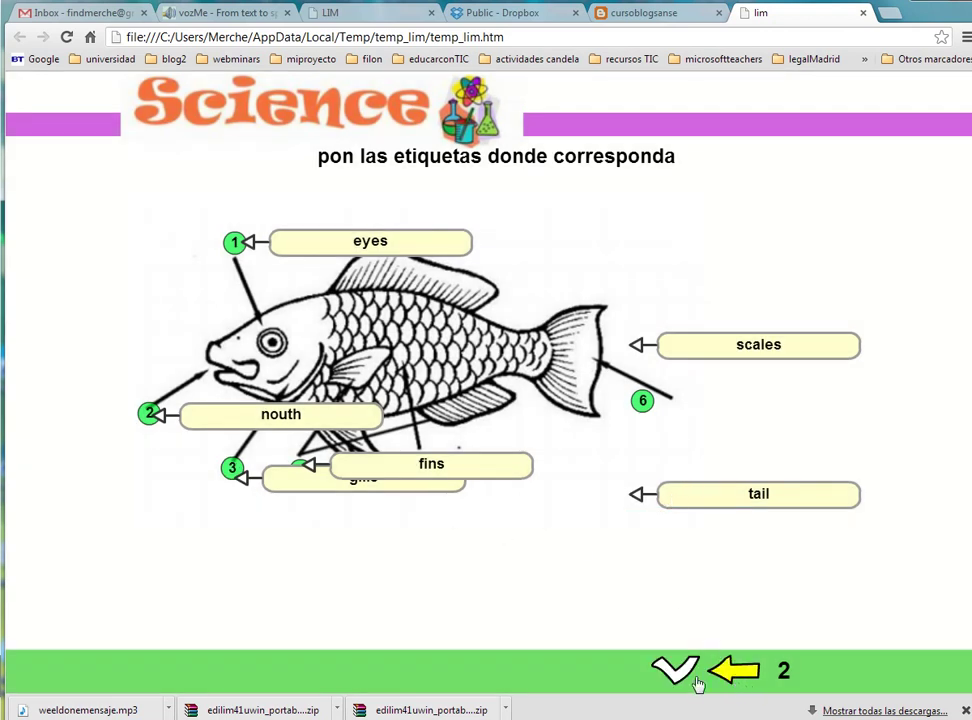
- Go back and forth between the puzzle and labels pages, moving two puzzle pieces and the fins and eyes labels
{"action": "left_click", "coordinate": [731, 678]}
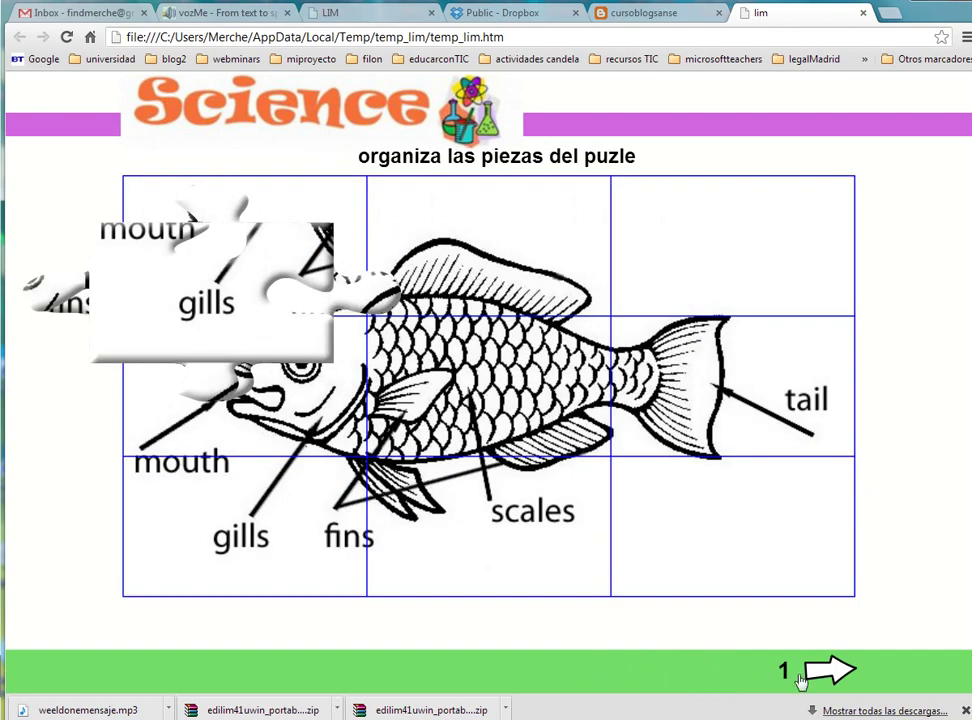
{"action": "left_click", "coordinate": [833, 672]}
{"action": "left_click", "coordinate": [734, 672]}
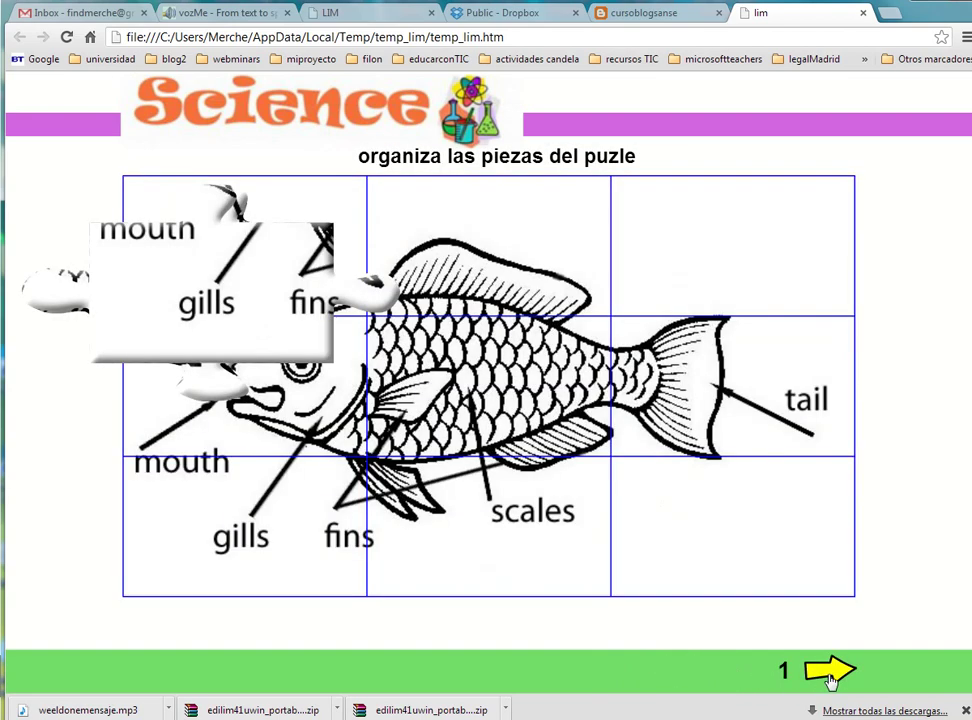
{"action": "left_click_drag", "start_coordinate": [254, 330], "coordinate": [727, 409]}
{"action": "left_click_drag", "start_coordinate": [256, 325], "coordinate": [540, 590]}
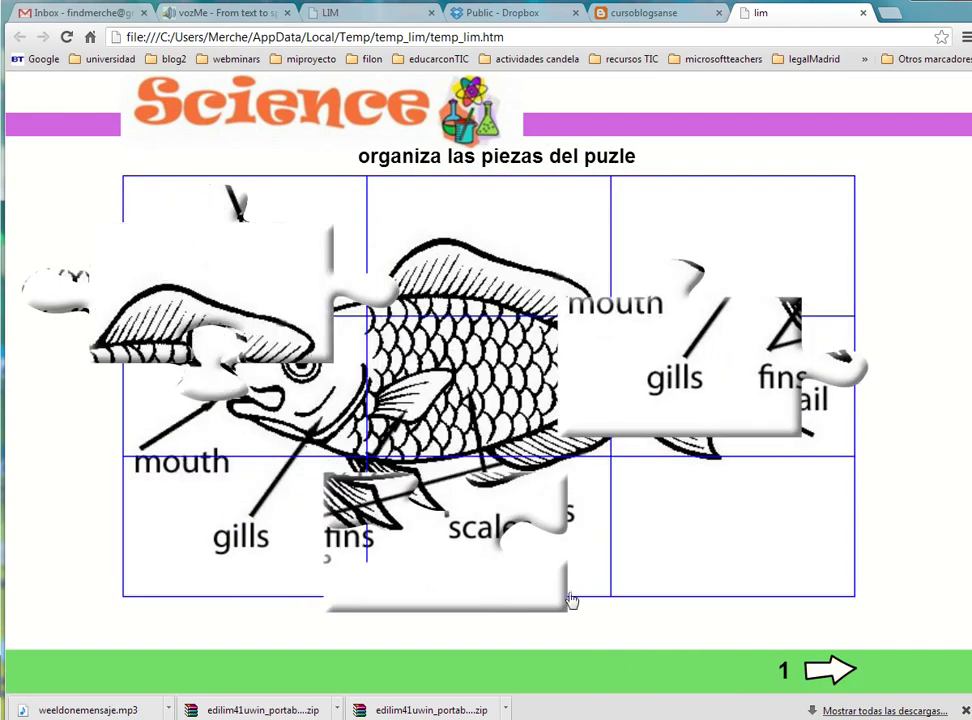
{"action": "left_click", "coordinate": [831, 670]}
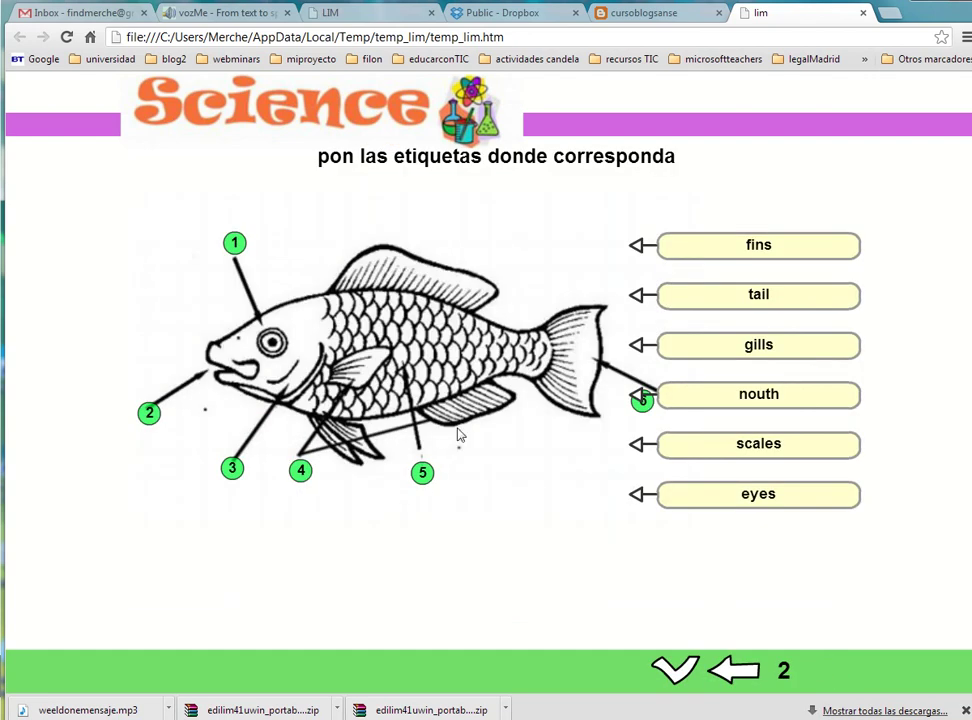
{"action": "left_click_drag", "start_coordinate": [765, 258], "coordinate": [373, 551]}
{"action": "left_click_drag", "start_coordinate": [771, 498], "coordinate": [637, 519]}
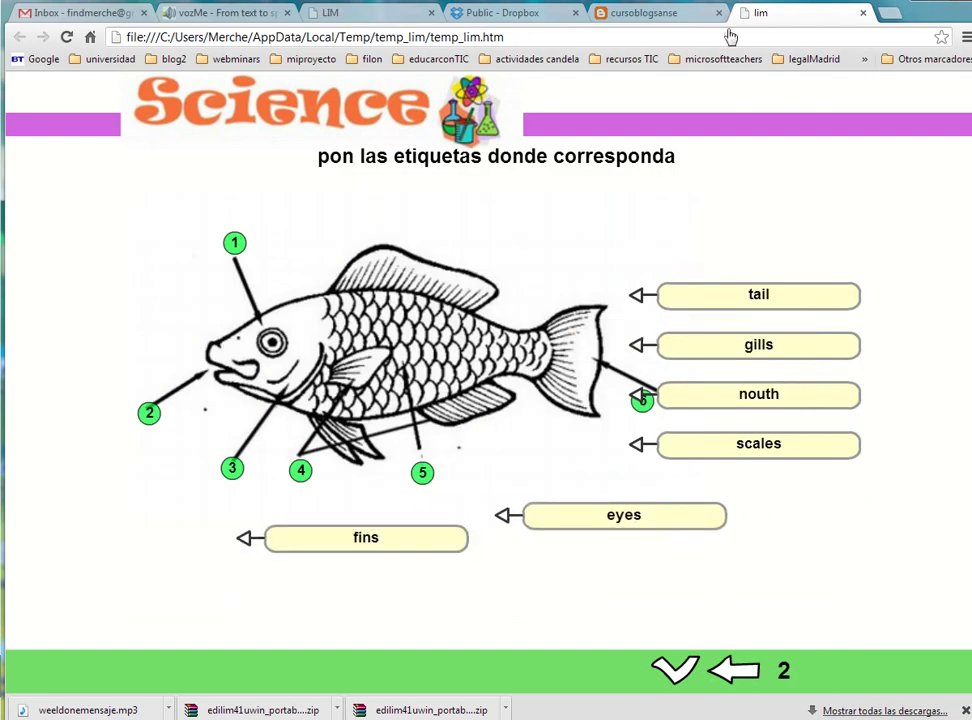
- Close the preview, add a new Clasificar page and name its groups mammals, reptiles, aquatic and birds
{"action": "left_click", "coordinate": [863, 13]}
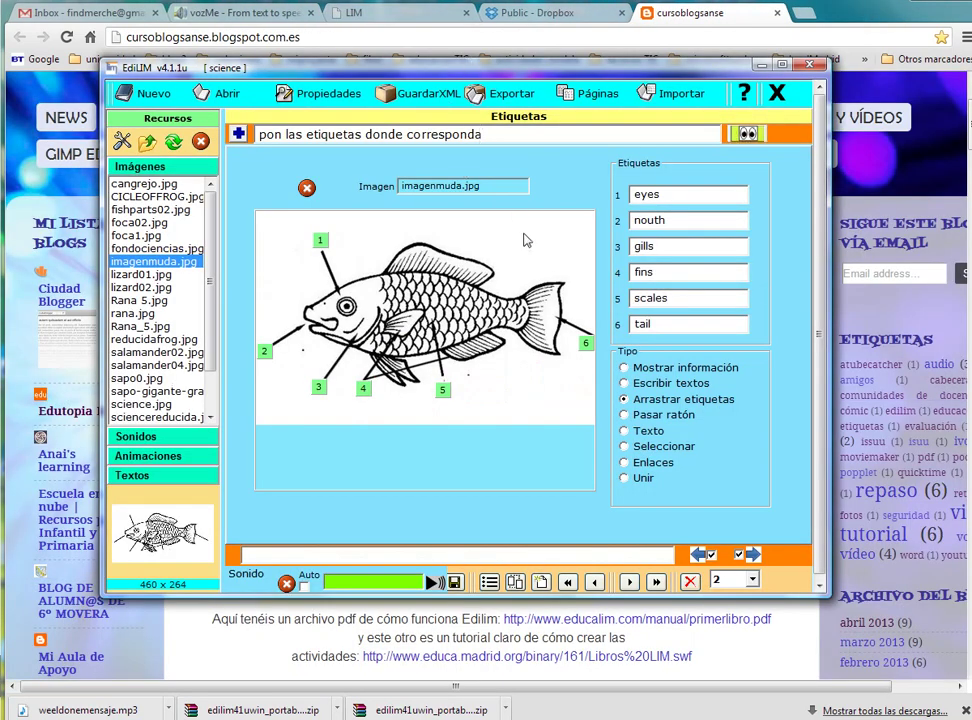
{"action": "left_click", "coordinate": [540, 588]}
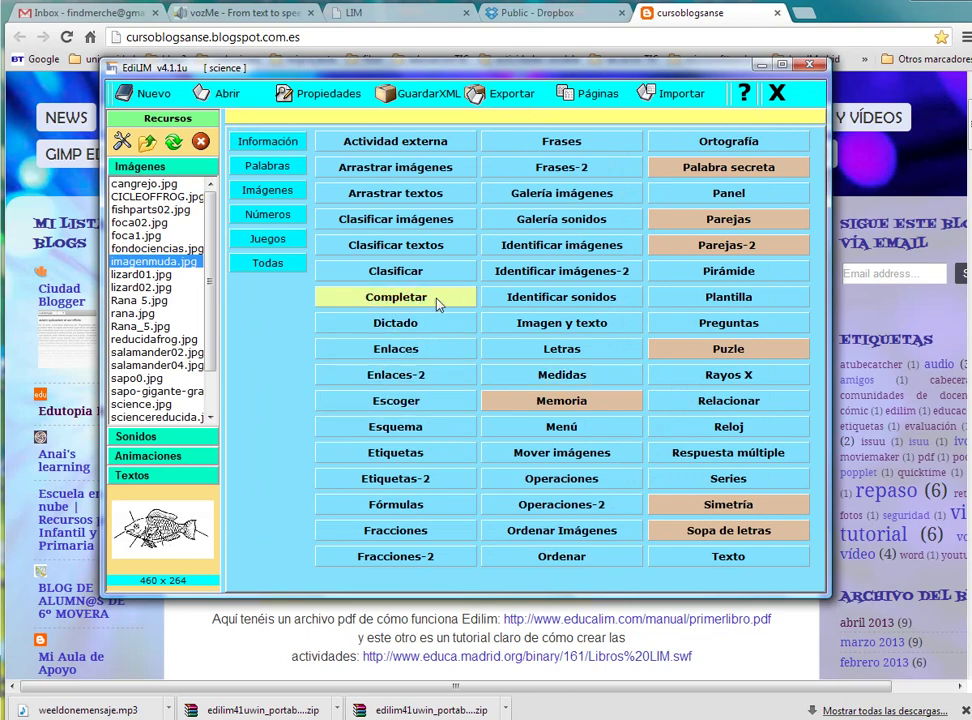
{"action": "left_click", "coordinate": [427, 276]}
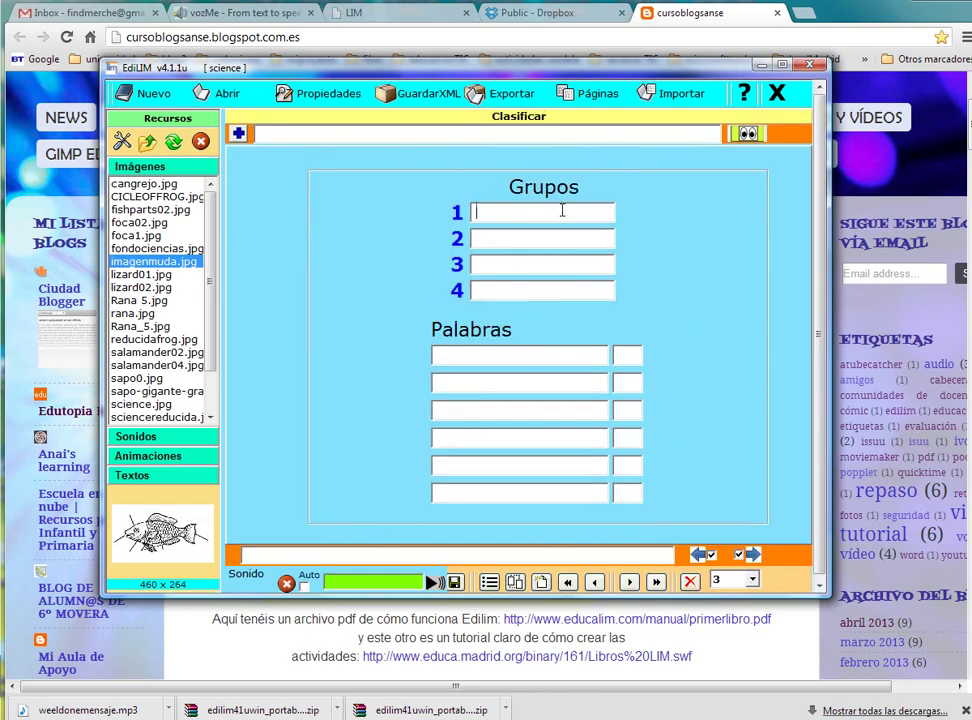
{"action": "left_click_drag", "start_coordinate": [331, 67], "coordinate": [336, 99]}
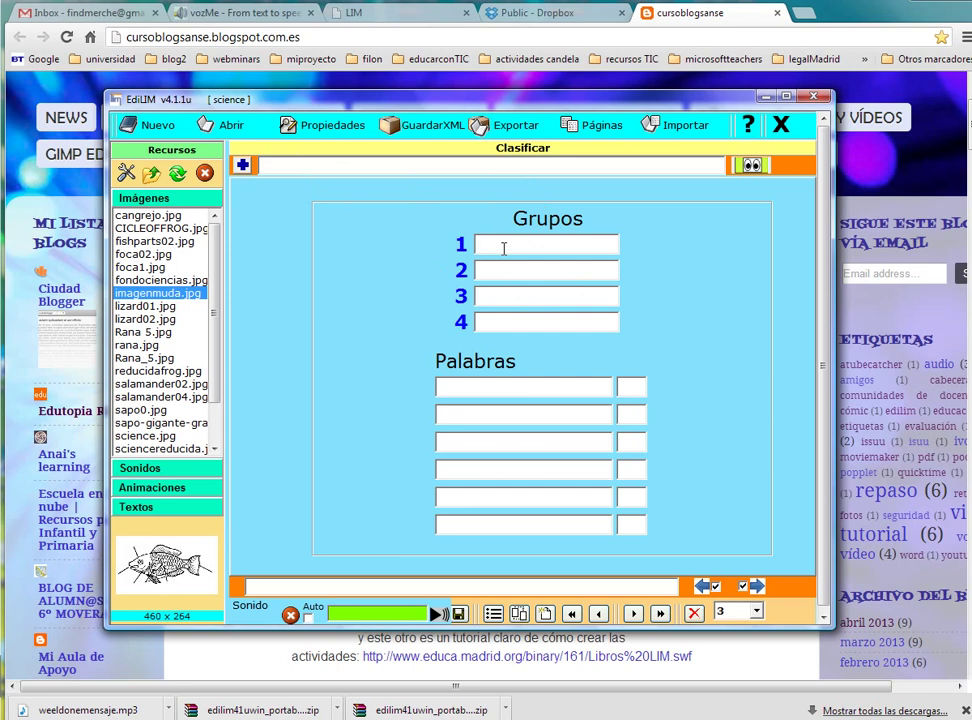
{"action": "type", "text": "mammals"}
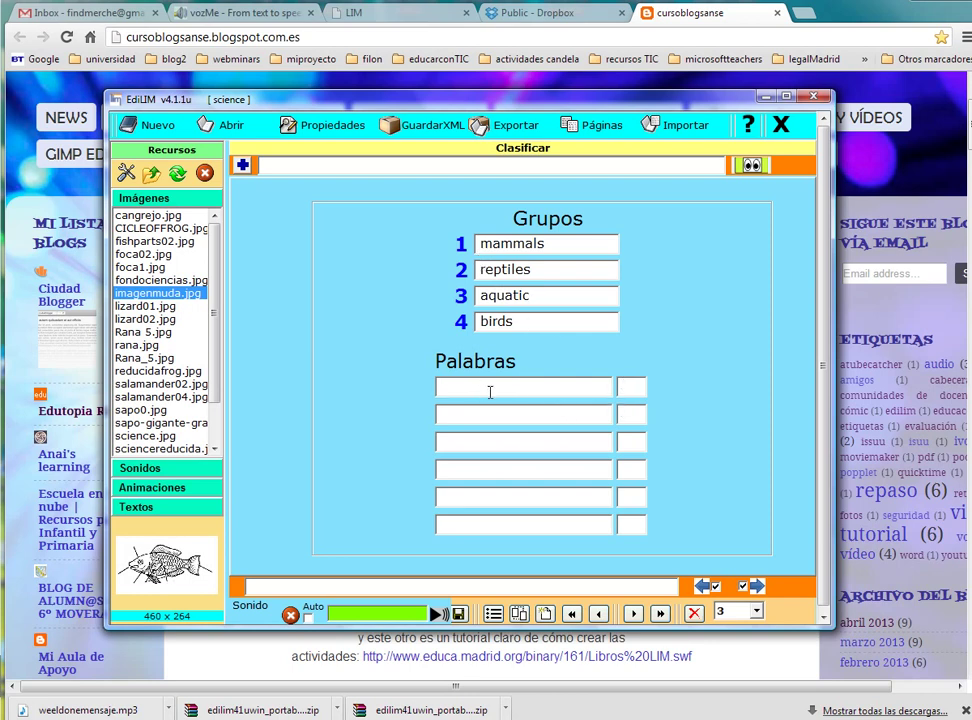
- Add the words penguin in group 4, seal in group 1 and cocodrie in group 2
{"action": "type", "text": "penguin"}
{"action": "left_click", "coordinate": [481, 420]}
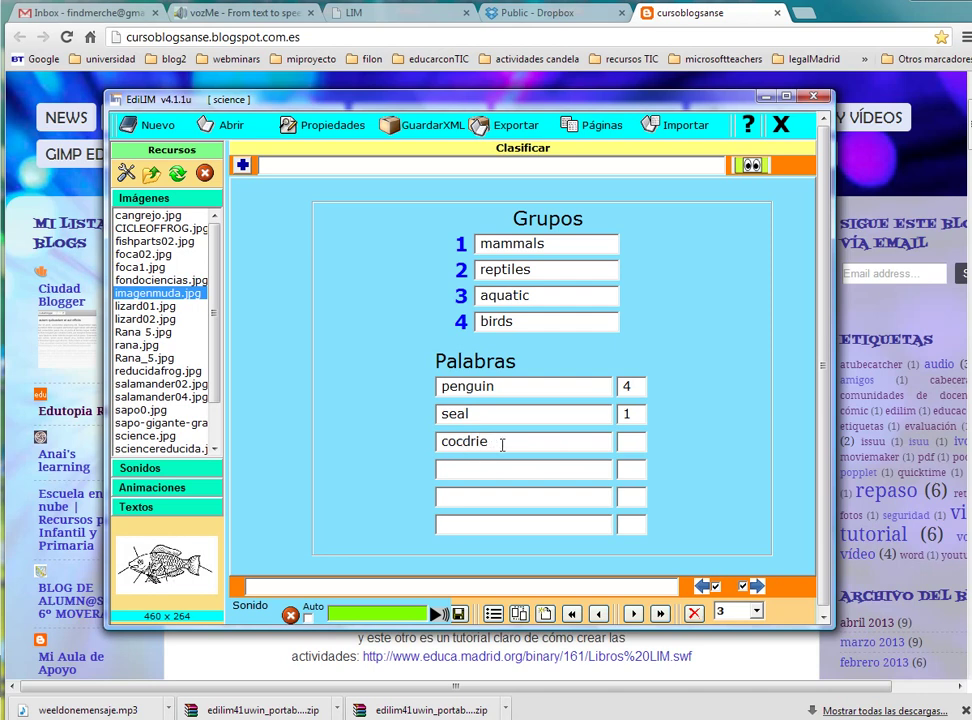
{"action": "type", "text": "o"}
- Preview the classification page and sort penguin into birds, seal into mammals and cocodrie into aquatic
{"action": "left_click", "coordinate": [751, 165]}
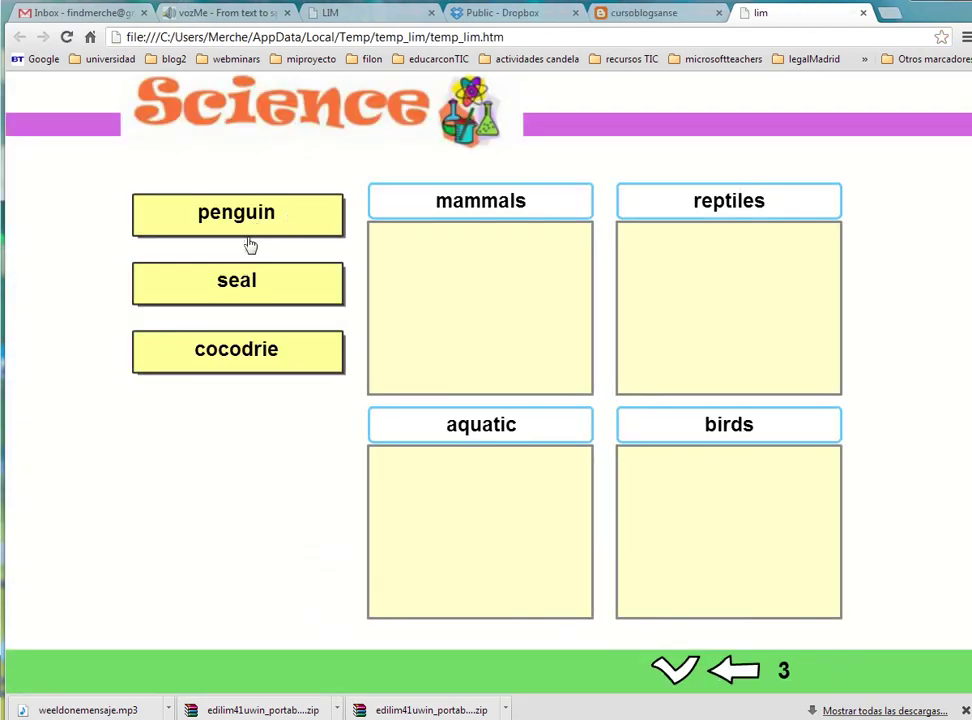
{"action": "left_click_drag", "start_coordinate": [252, 231], "coordinate": [232, 215]}
{"action": "left_click_drag", "start_coordinate": [254, 278], "coordinate": [232, 289]}
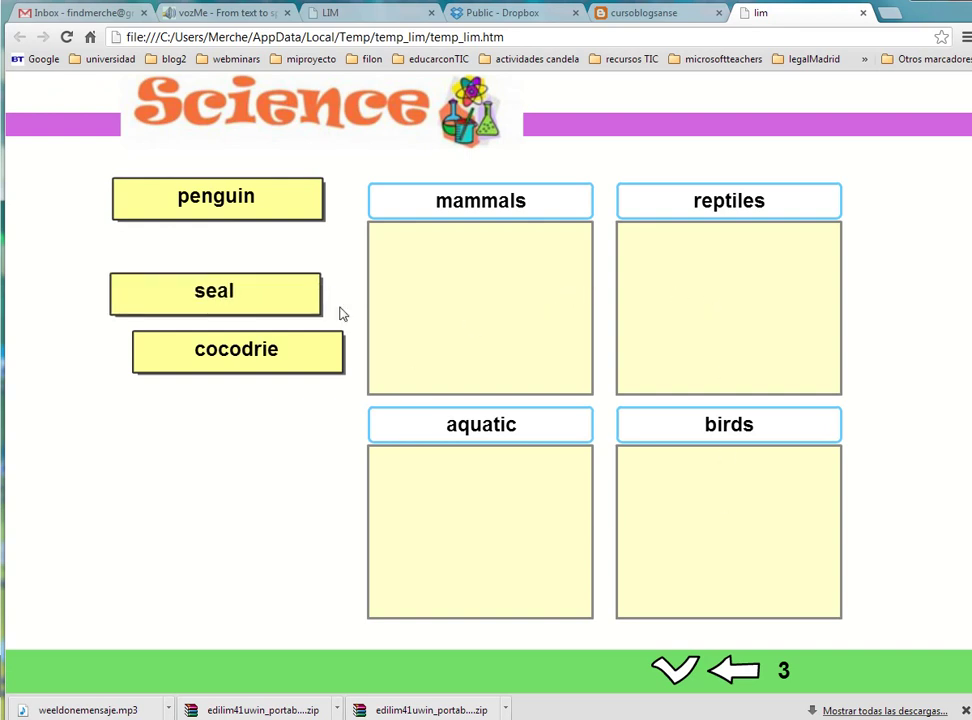
{"action": "left_click_drag", "start_coordinate": [226, 215], "coordinate": [702, 505]}
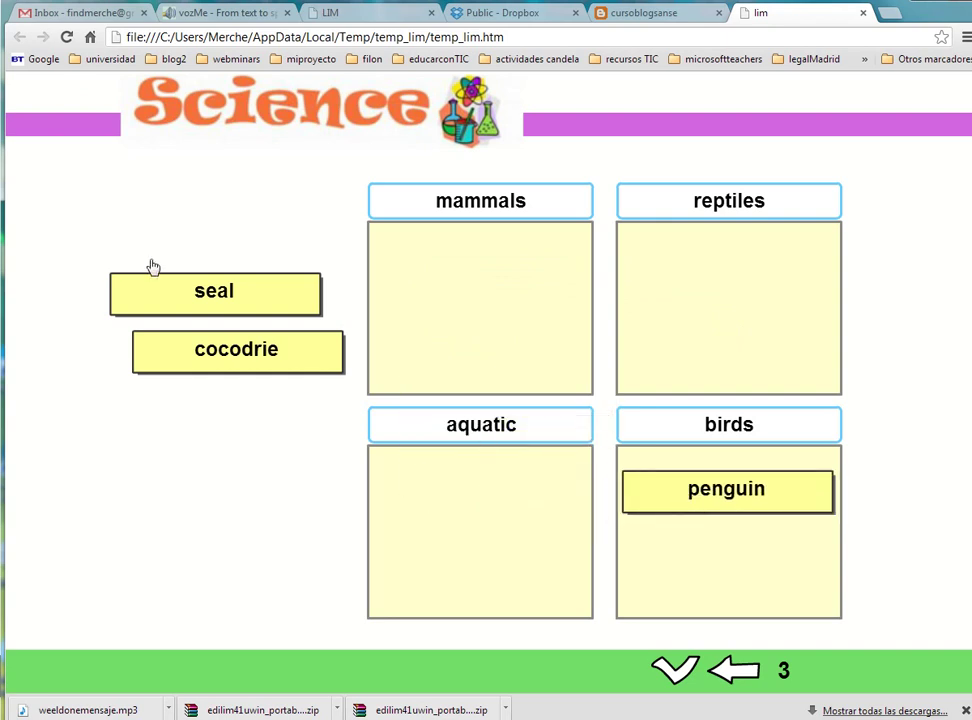
{"action": "left_click_drag", "start_coordinate": [210, 308], "coordinate": [478, 268]}
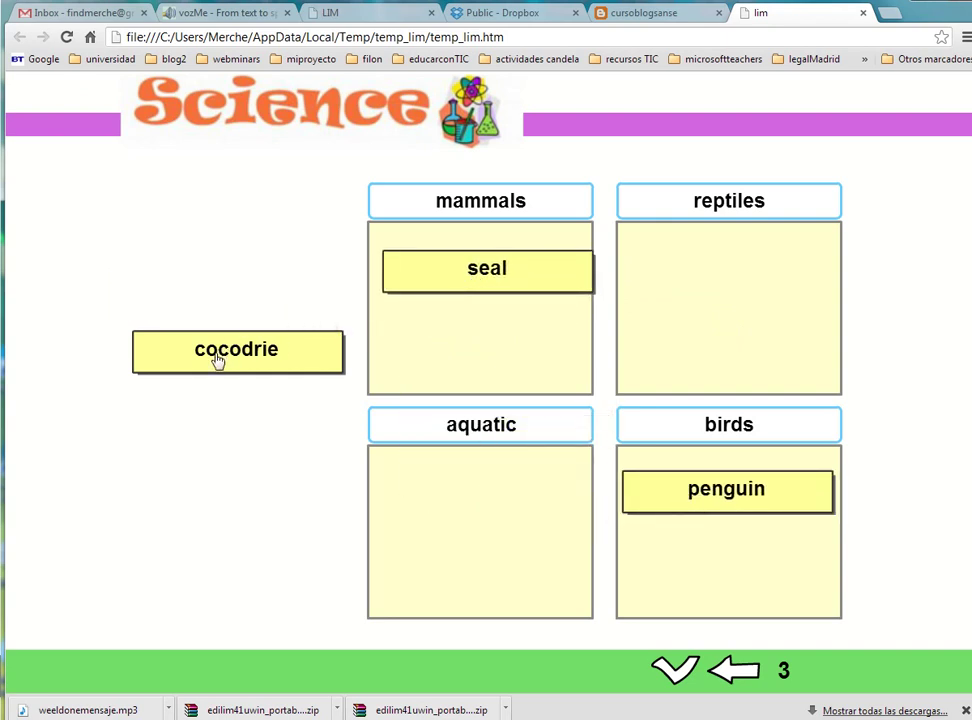
{"action": "left_click_drag", "start_coordinate": [217, 360], "coordinate": [459, 512]}
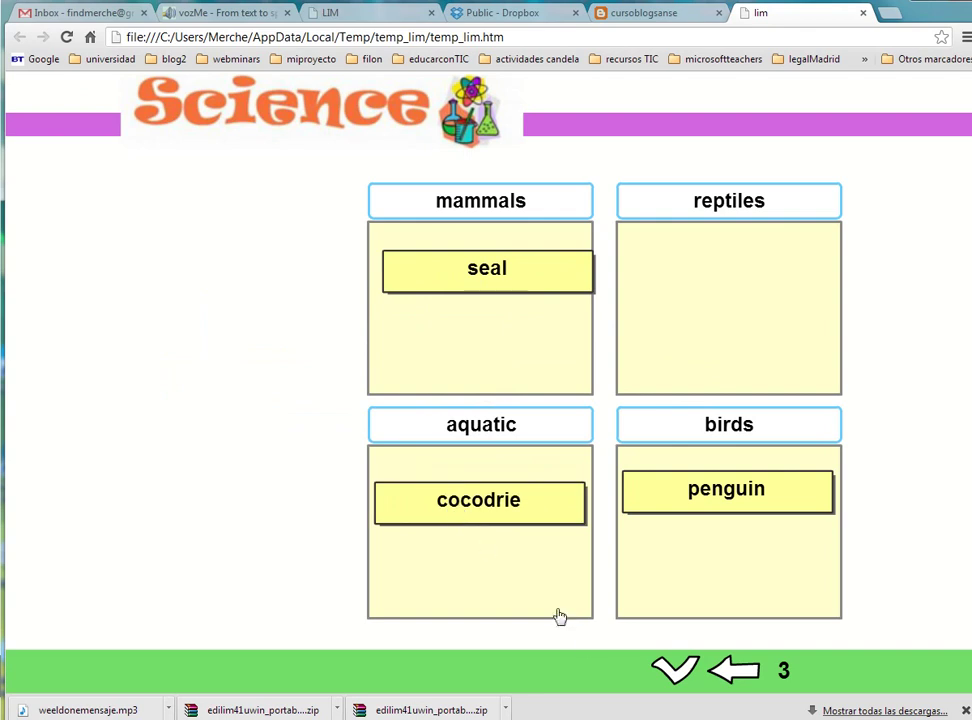
- Check the sorted words, move cocodrie from aquatic to reptiles and check the answers again
{"action": "left_click", "coordinate": [676, 669]}
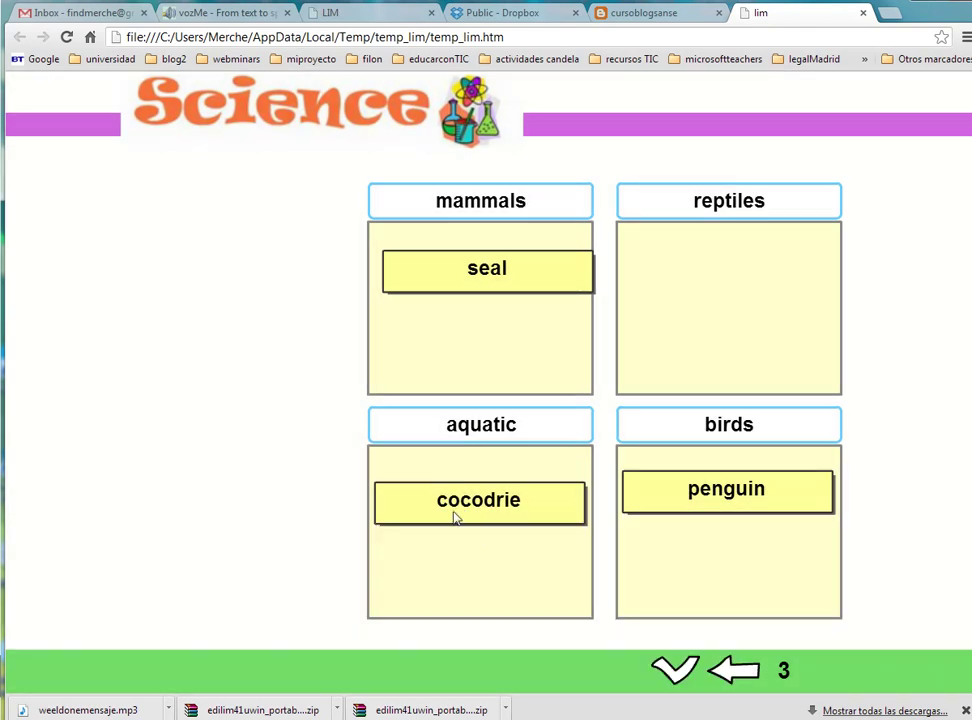
{"action": "left_click_drag", "start_coordinate": [455, 517], "coordinate": [699, 273]}
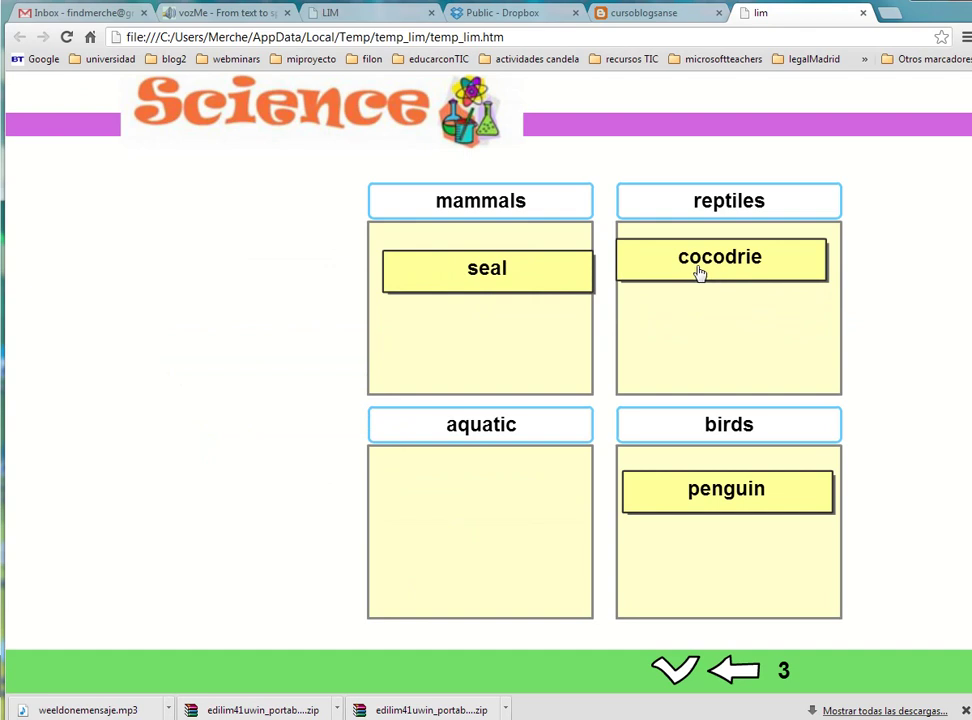
{"action": "left_click", "coordinate": [677, 669]}
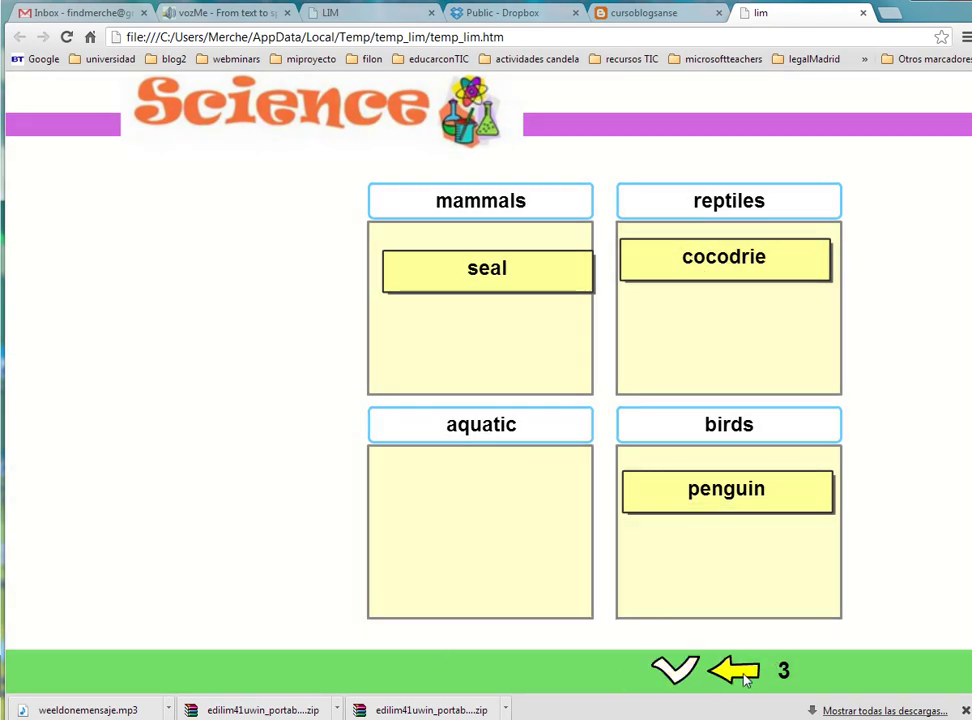
- Page back and forth between the classification and labels pages in the preview, ending on the puzzle page
{"action": "left_click", "coordinate": [740, 675]}
{"action": "left_click", "coordinate": [826, 676]}
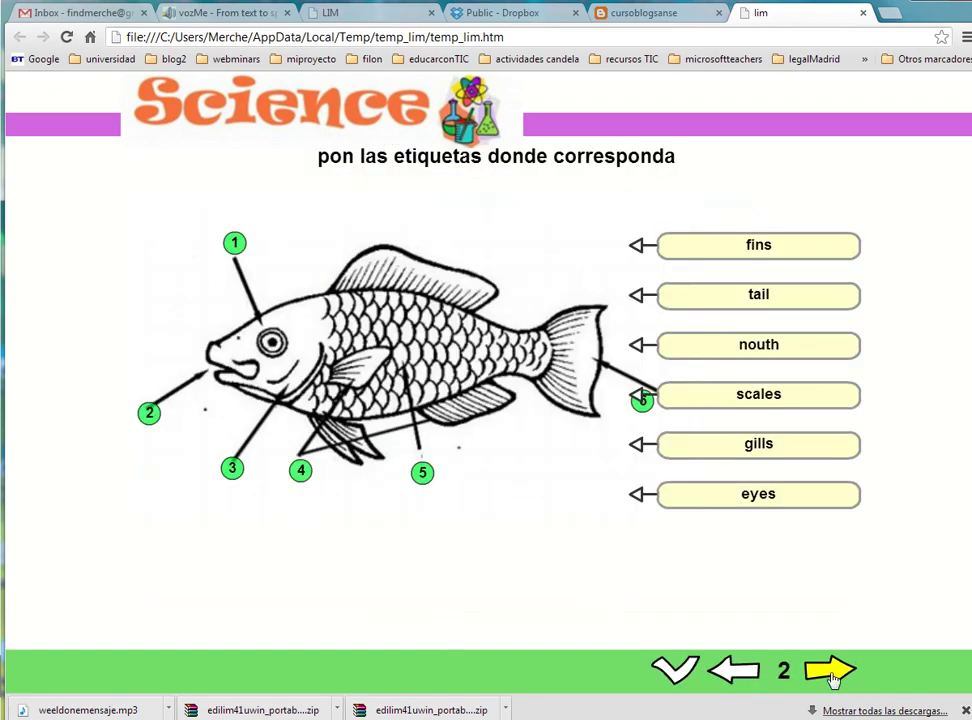
{"action": "left_click", "coordinate": [822, 676]}
{"action": "left_click", "coordinate": [744, 679]}
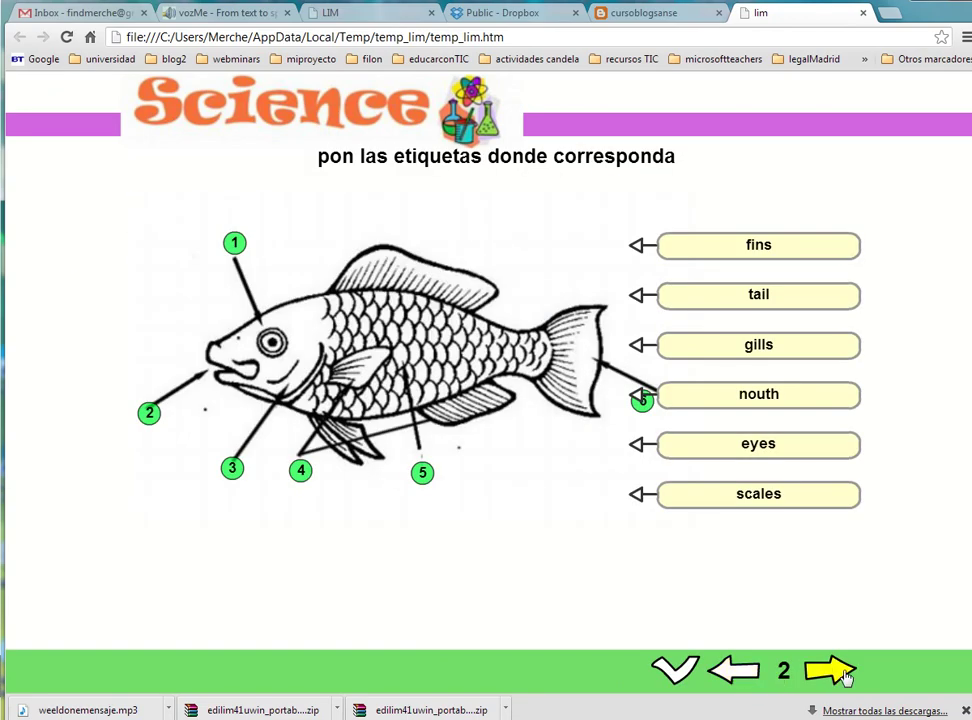
{"action": "left_click", "coordinate": [740, 680]}
{"action": "left_click", "coordinate": [824, 676]}
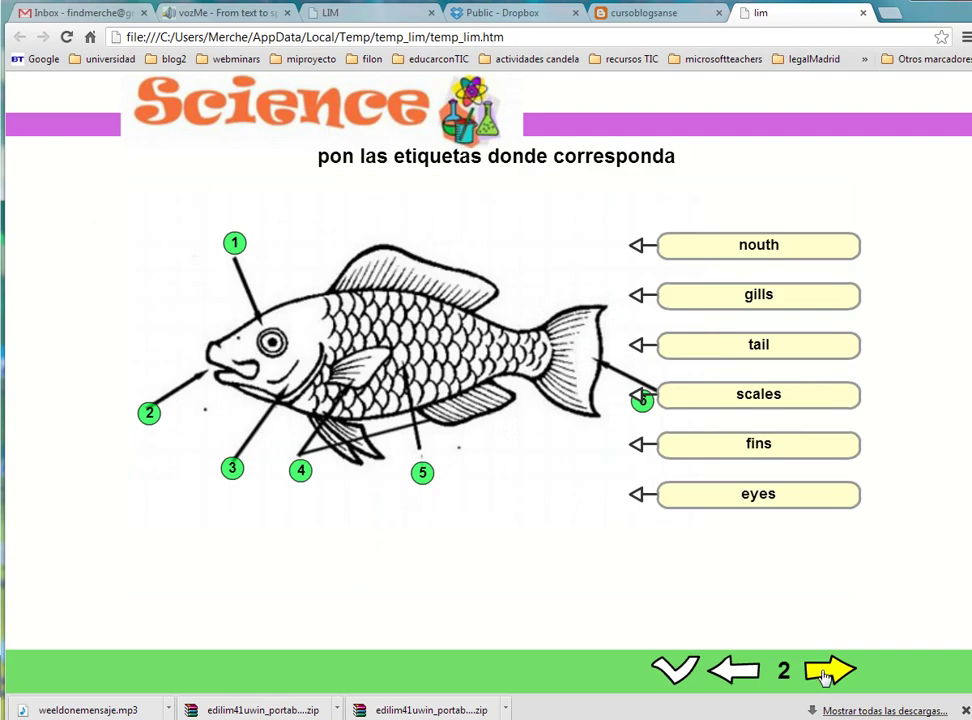
{"action": "left_click", "coordinate": [826, 676]}
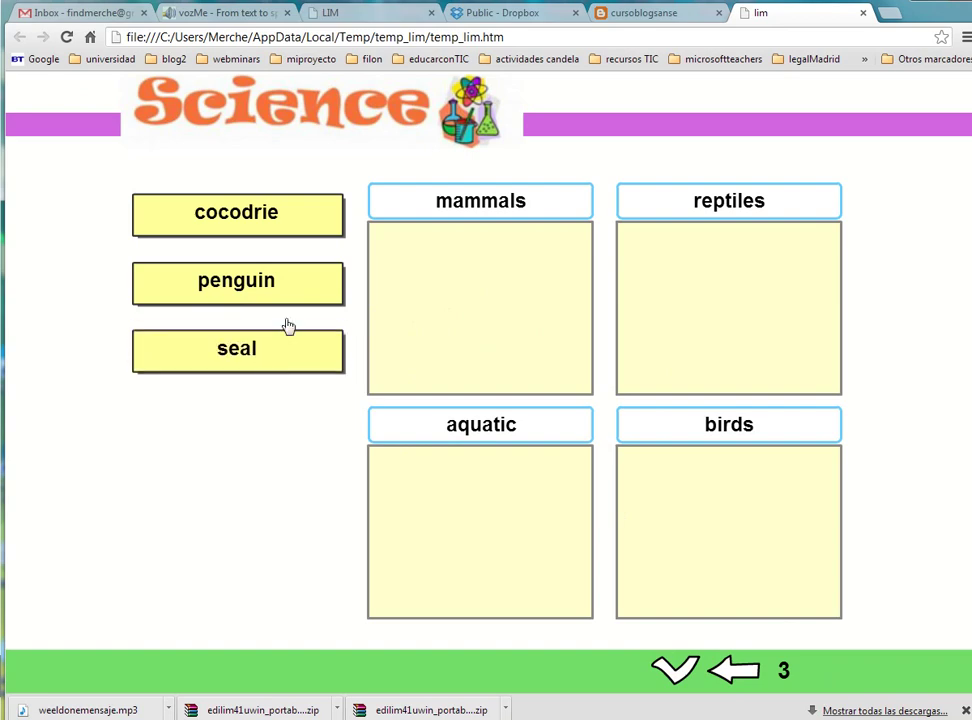
{"action": "left_click", "coordinate": [740, 671]}
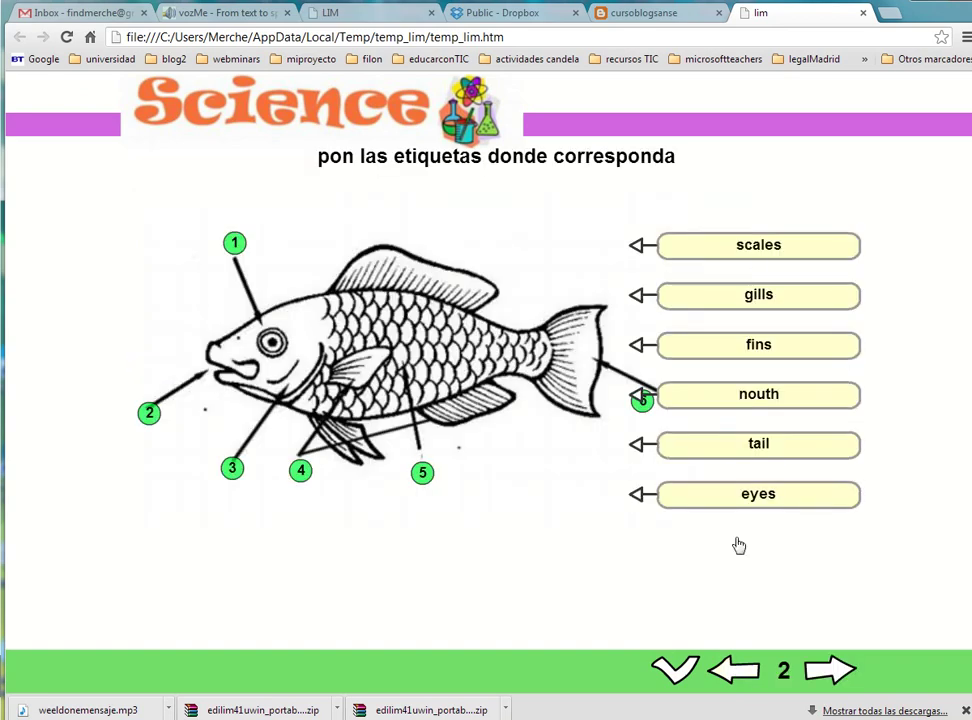
{"action": "left_click", "coordinate": [735, 674]}
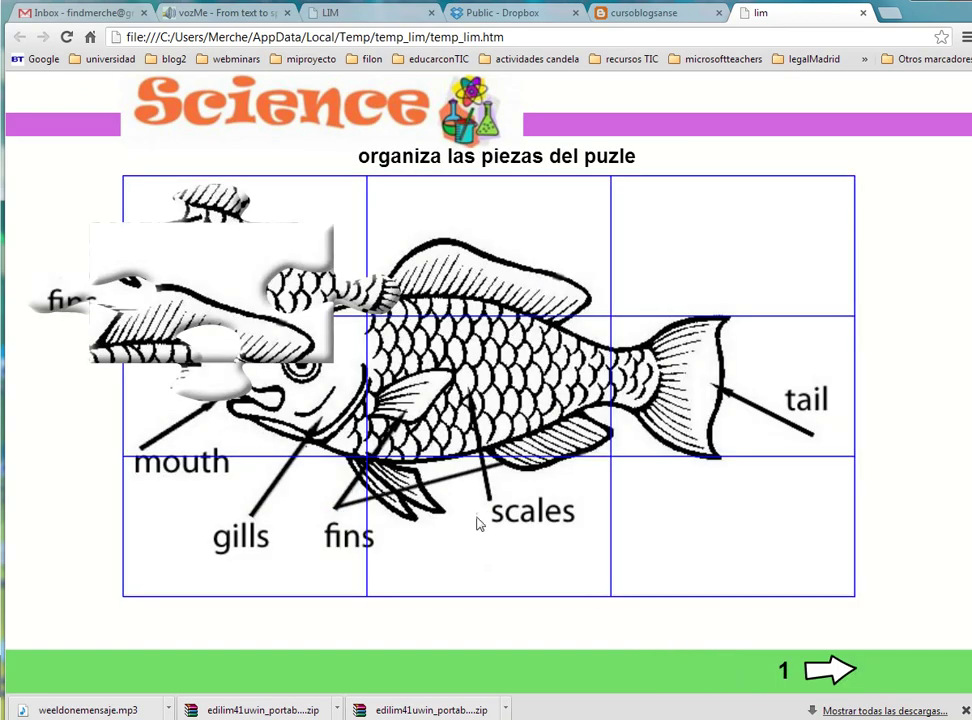
- Close the preview, return to the book editor and enlarge its window
{"action": "left_click", "coordinate": [863, 13]}
{"action": "key", "text": "alt+Tab"}
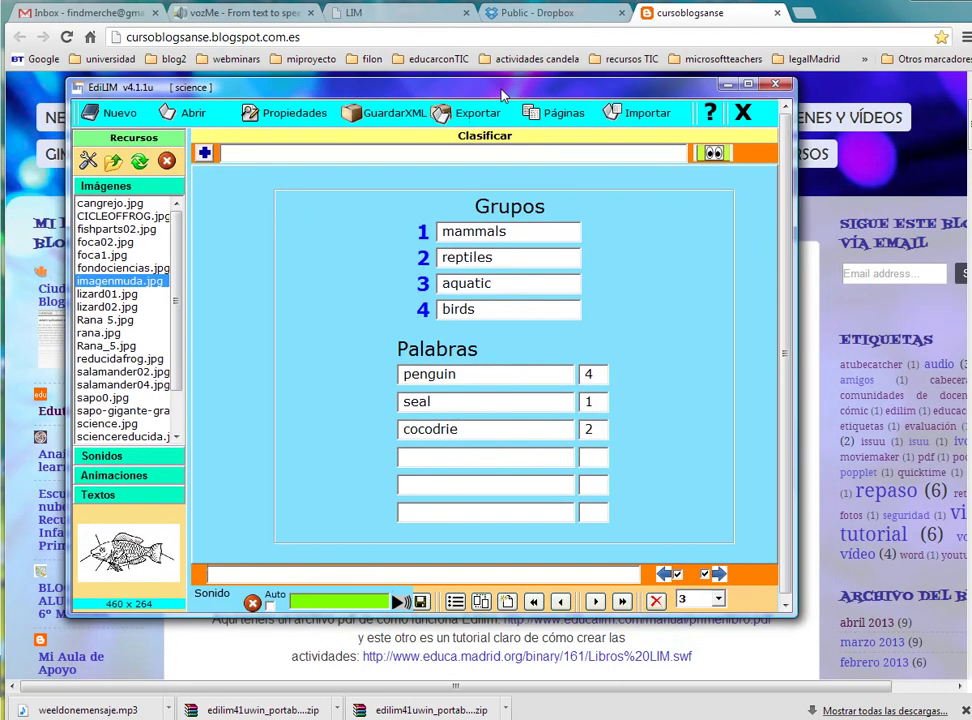
{"action": "left_click_drag", "start_coordinate": [503, 93], "coordinate": [510, 91]}
{"action": "left_click_drag", "start_coordinate": [800, 624], "coordinate": [857, 694]}
- Go through the book's three pages in the editor by page number and by page-to-page navigation, ending on page 3
{"action": "left_click", "coordinate": [794, 665]}
{"action": "left_click", "coordinate": [775, 697]}
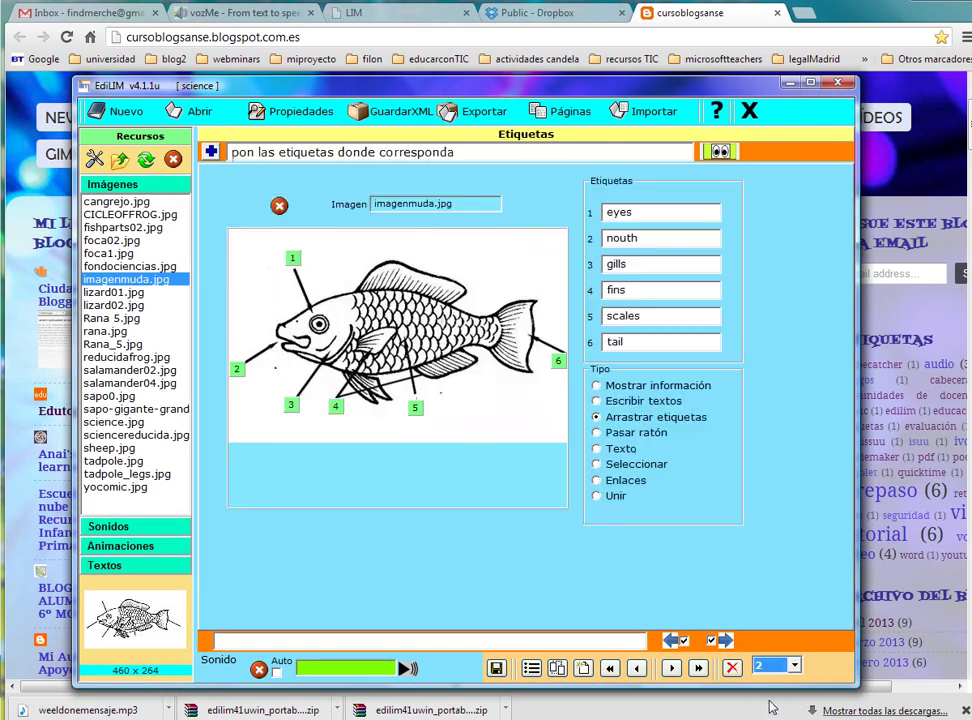
{"action": "left_click", "coordinate": [794, 665]}
{"action": "left_click", "coordinate": [790, 682]}
{"action": "left_click", "coordinate": [794, 665]}
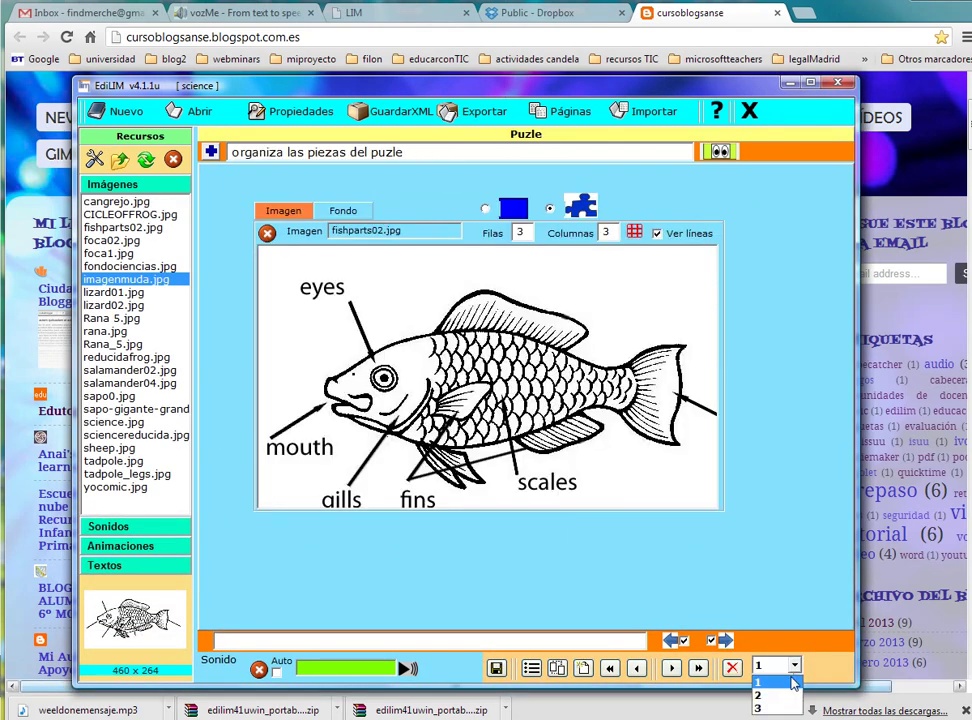
{"action": "left_click", "coordinate": [770, 710]}
{"action": "left_click", "coordinate": [637, 670]}
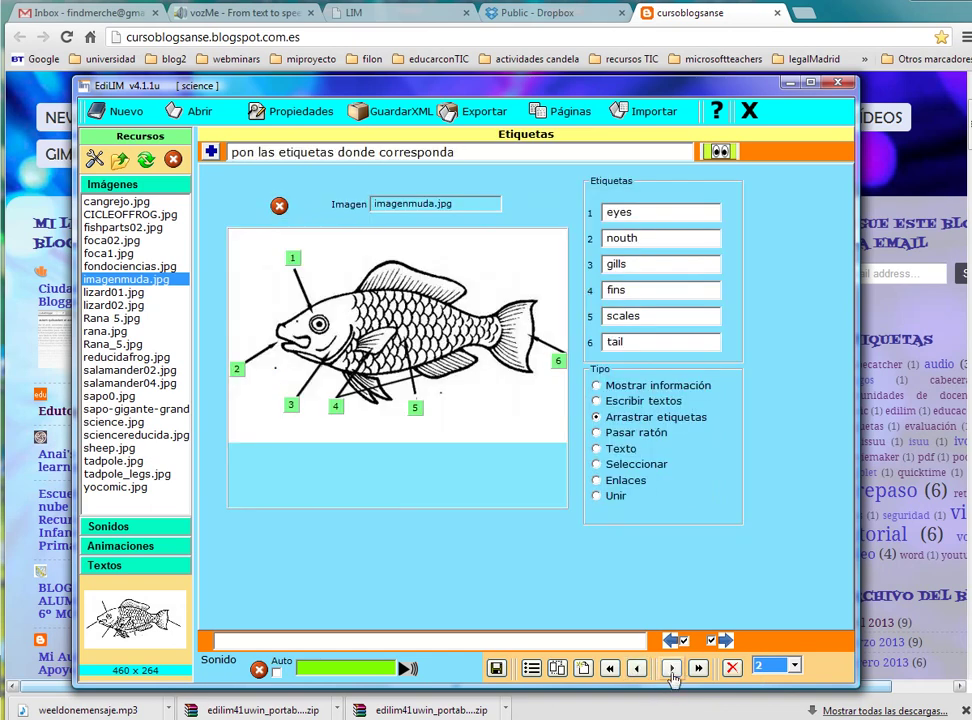
{"action": "left_click", "coordinate": [671, 670]}
{"action": "left_click", "coordinate": [637, 670]}
{"action": "left_click", "coordinate": [637, 670]}
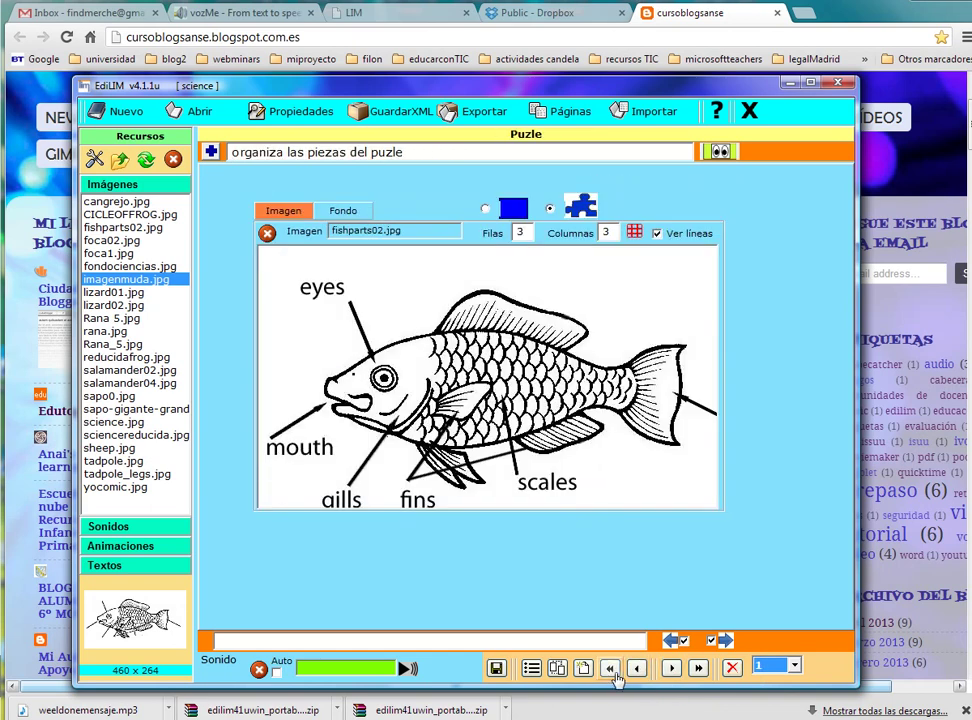
{"action": "left_click", "coordinate": [699, 668]}
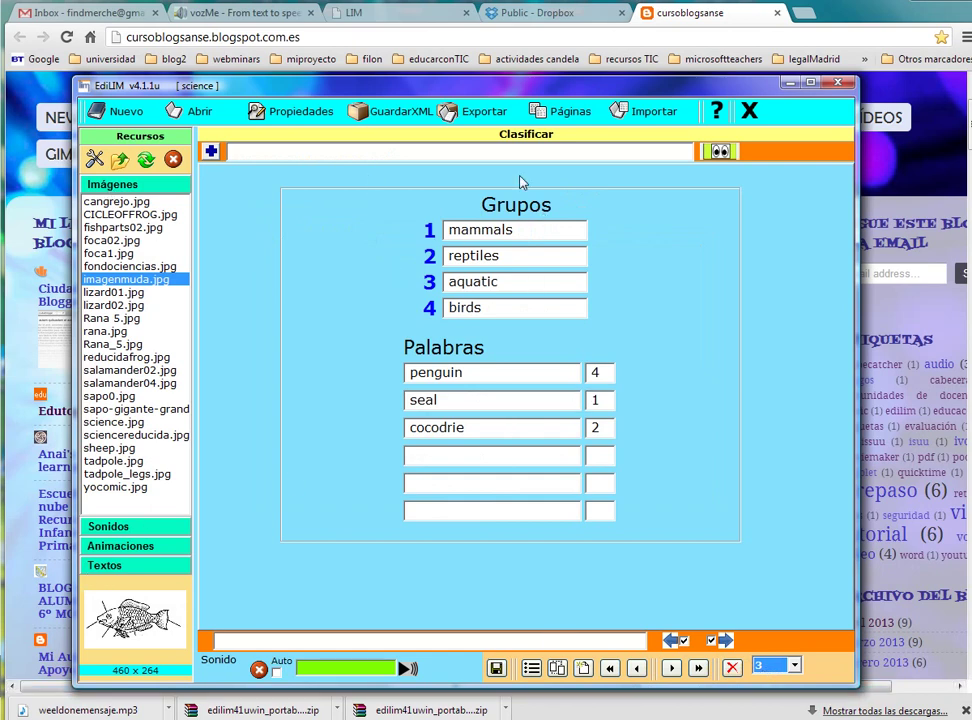
- Save the book's project file in the cursoblog folder
{"action": "left_click", "coordinate": [393, 118]}
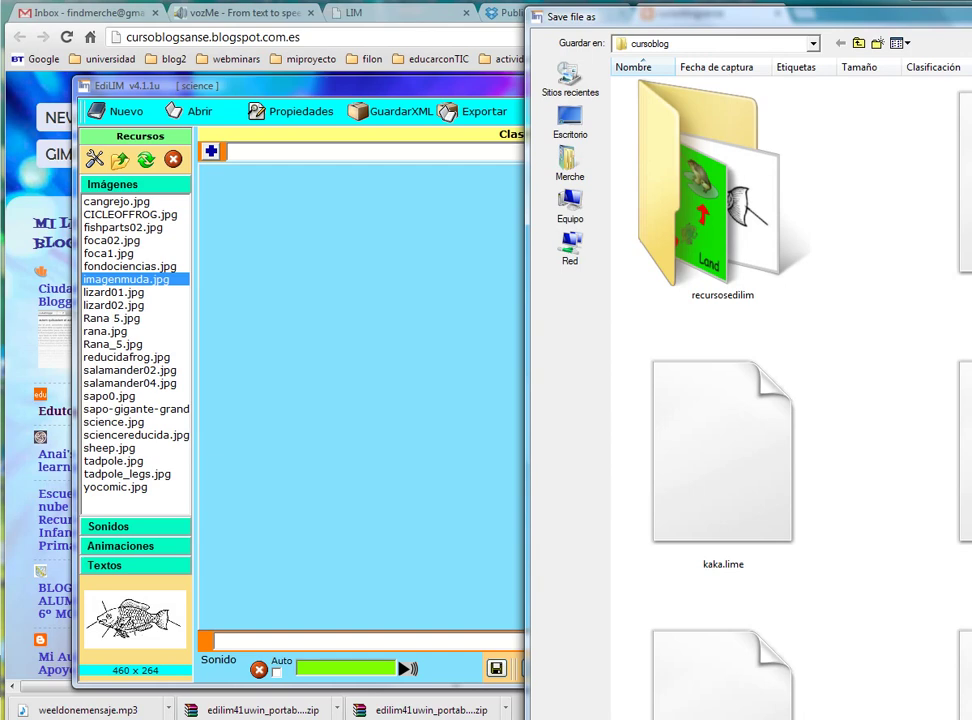
{"action": "key", "text": "Return"}
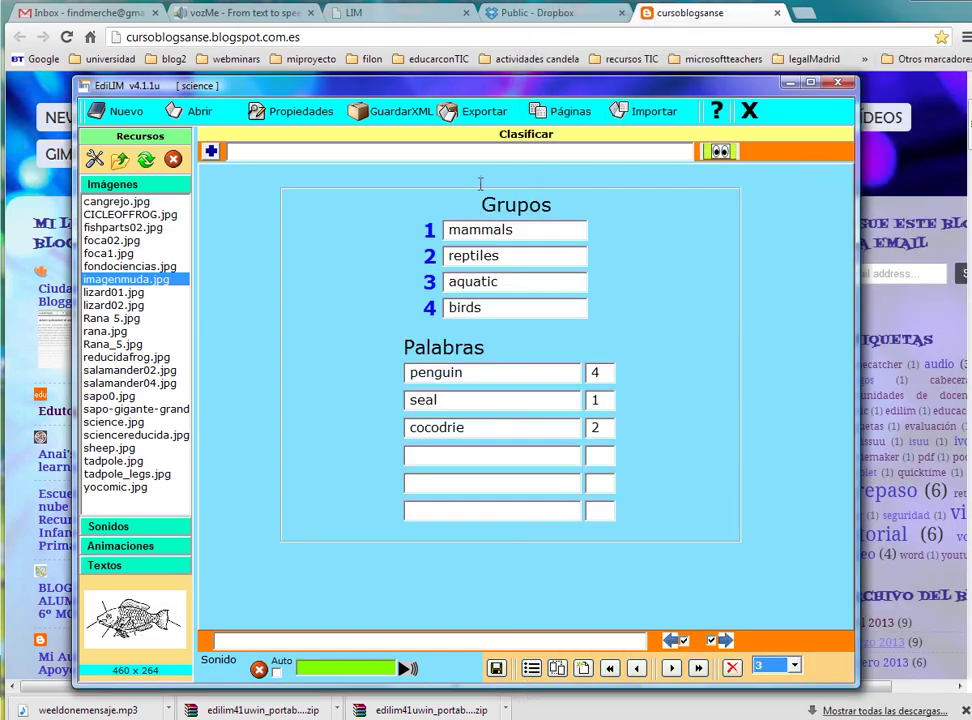
- Open the export settings and set the destination to the recursosedilim folder inside cuarto\proyecto\cursoblog on DATA (D:)
{"action": "left_click", "coordinate": [474, 115]}
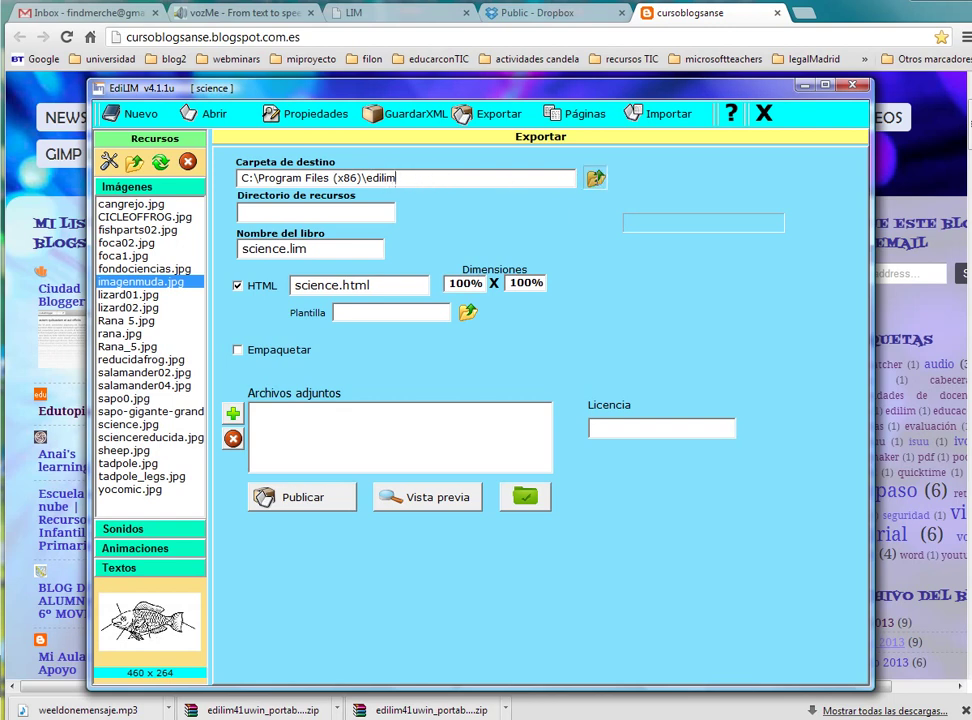
{"action": "left_click", "coordinate": [595, 178]}
{"action": "left_click", "coordinate": [620, 380]}
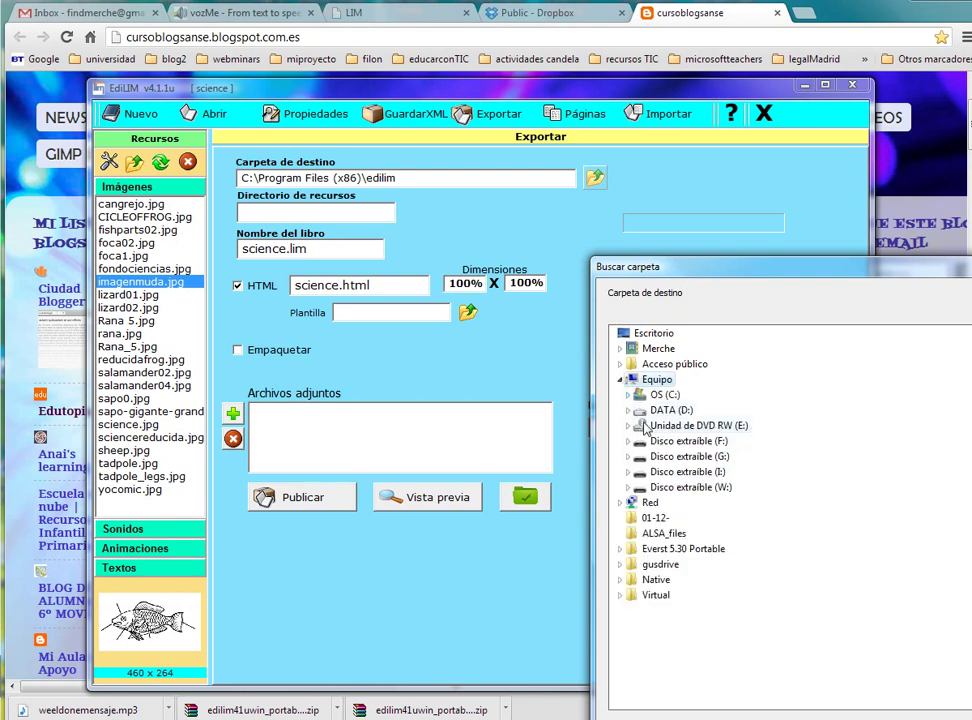
{"action": "left_click", "coordinate": [628, 410]}
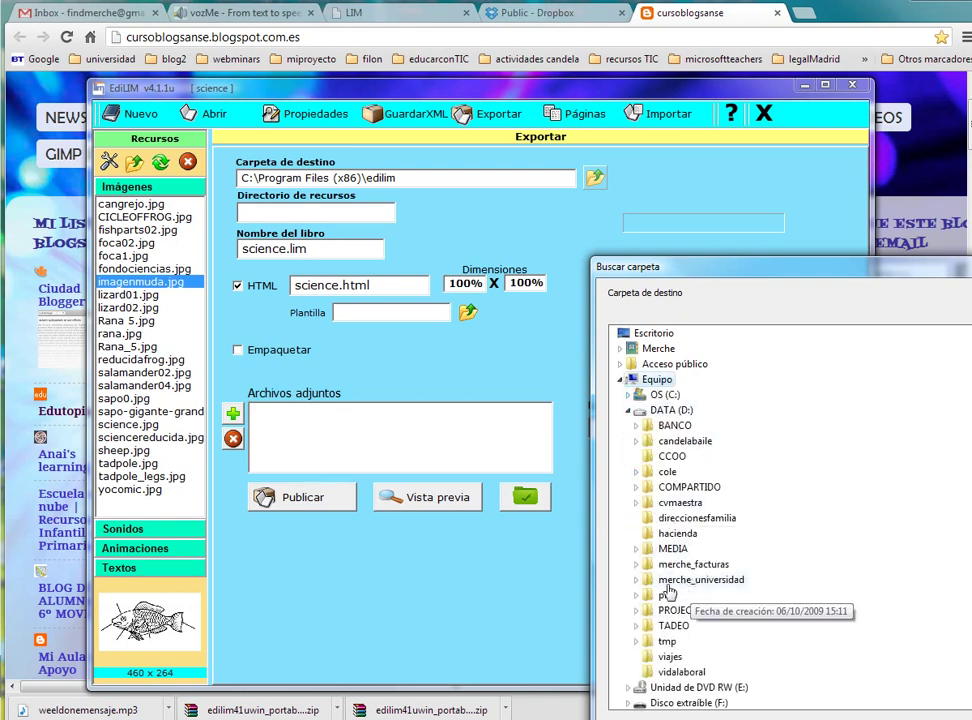
{"action": "double_click", "coordinate": [690, 580]}
{"action": "double_click", "coordinate": [680, 595]}
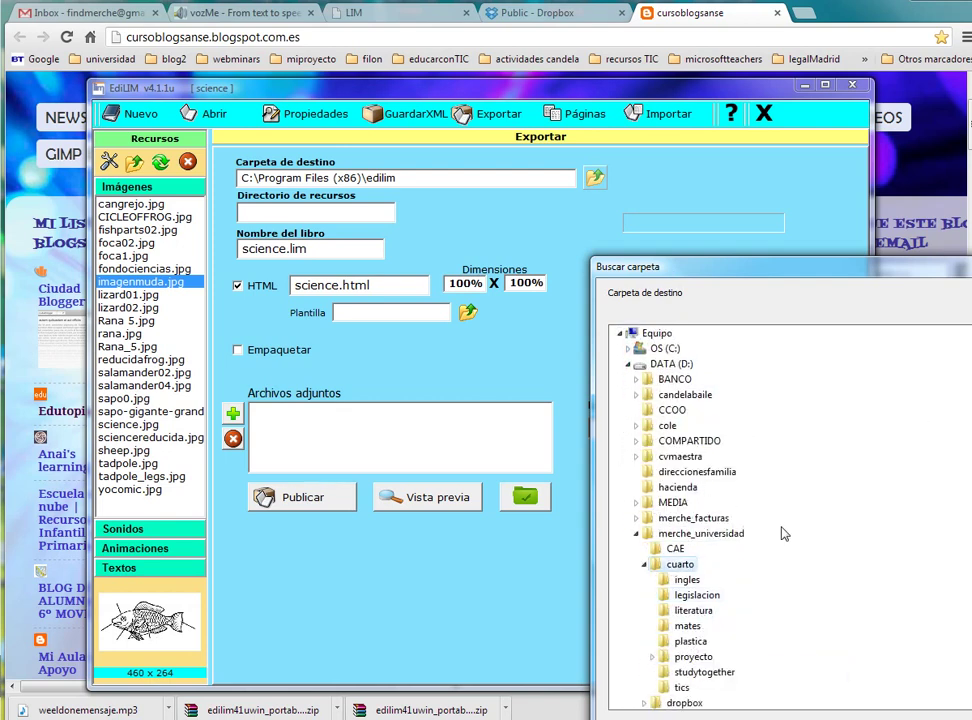
{"action": "double_click", "coordinate": [695, 659]}
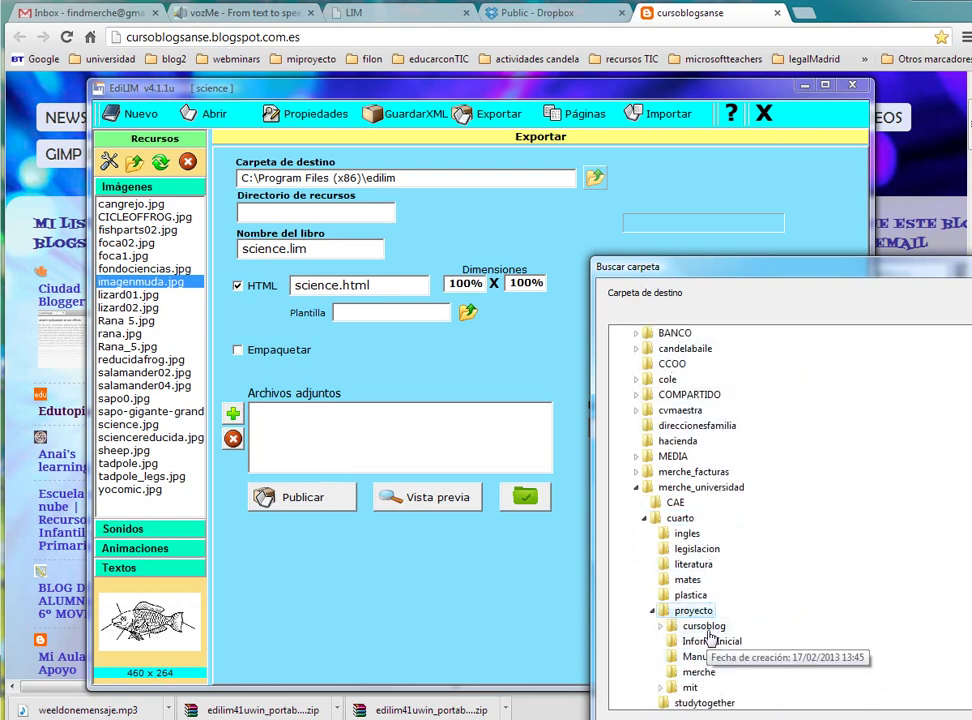
{"action": "double_click", "coordinate": [703, 626]}
{"action": "left_click", "coordinate": [718, 642]}
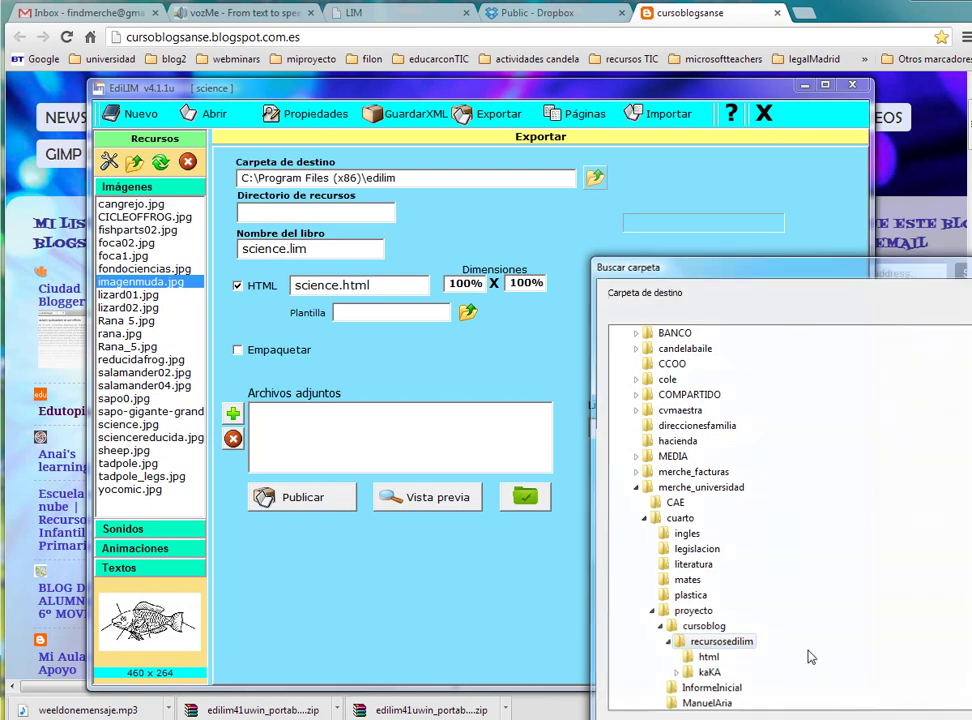
{"action": "key", "text": "Return"}
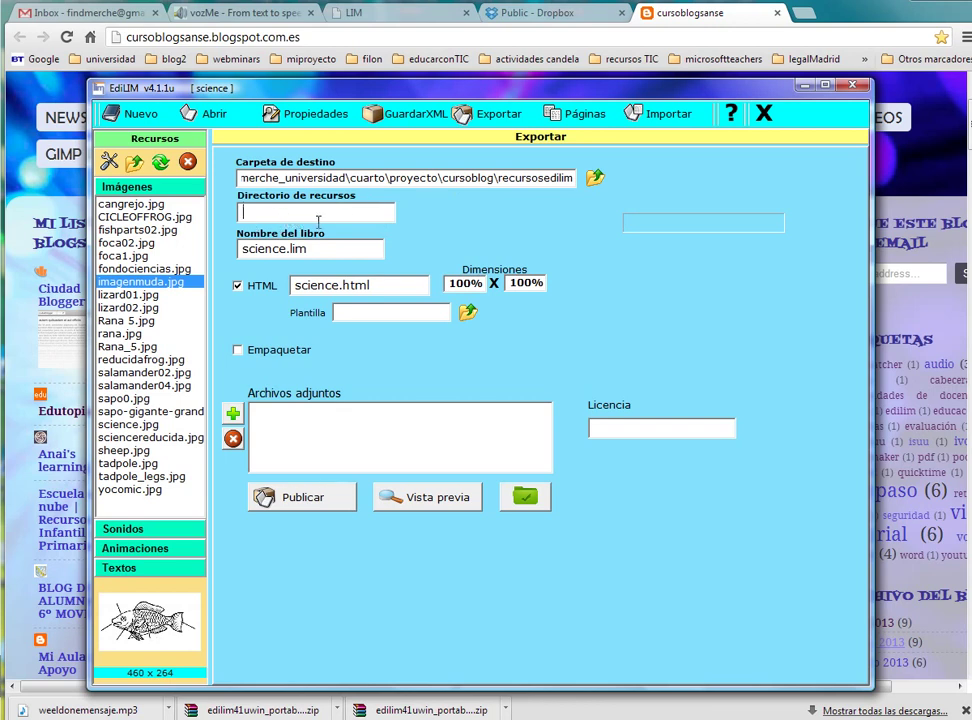
- Set the export destination to the cursoblog folder, the resources directory to recursosedilim and the book name to cienciassegundo
{"action": "left_click_drag", "start_coordinate": [499, 177], "coordinate": [651, 194]}
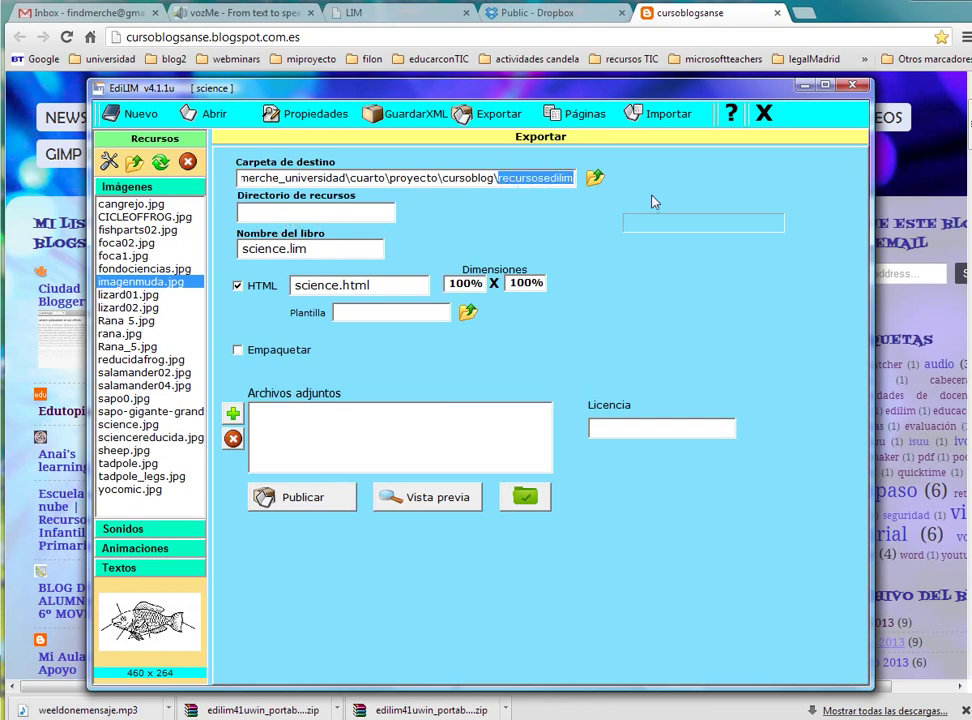
{"action": "key", "text": "Delete"}
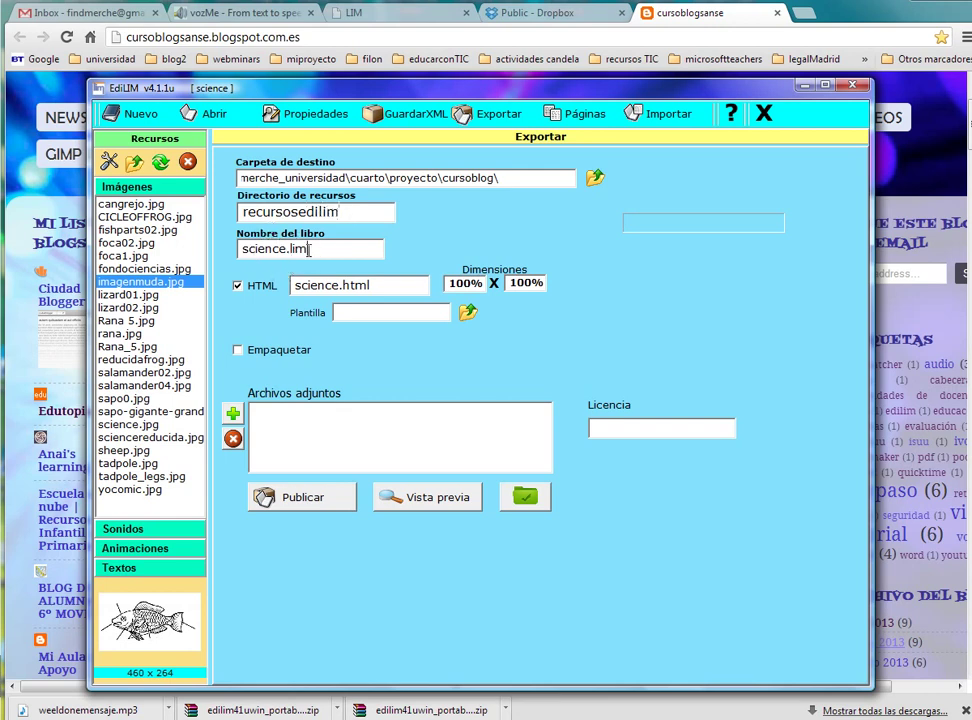
{"action": "left_click_drag", "start_coordinate": [309, 249], "coordinate": [230, 251]}
{"action": "left_click", "coordinate": [342, 254]}
{"action": "left_click_drag", "start_coordinate": [284, 250], "coordinate": [228, 252]}
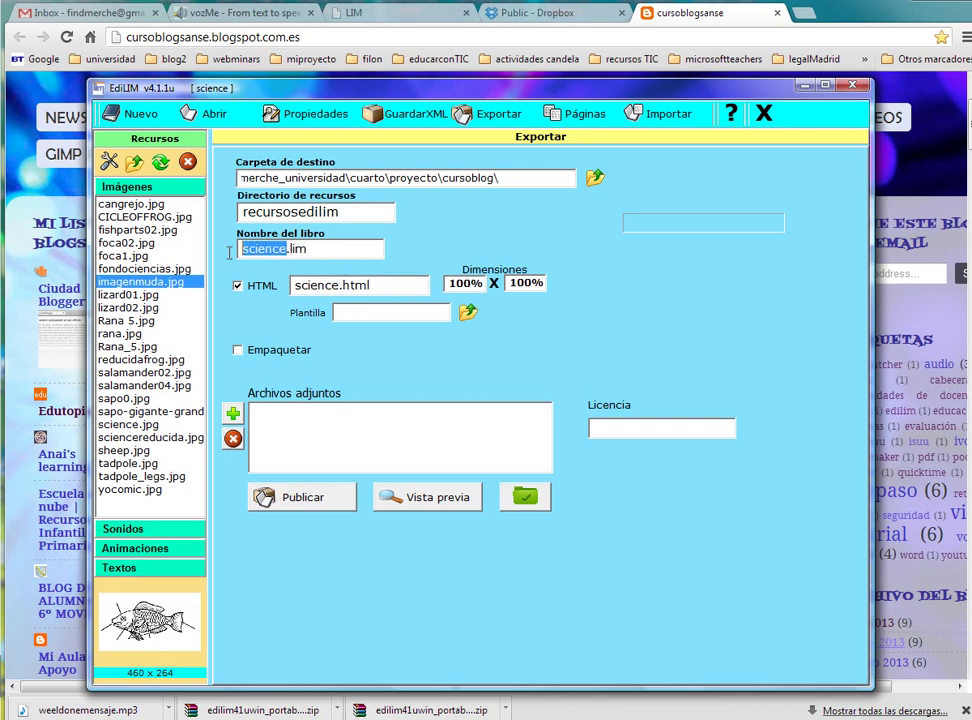
{"action": "type", "text": "ciencias"}
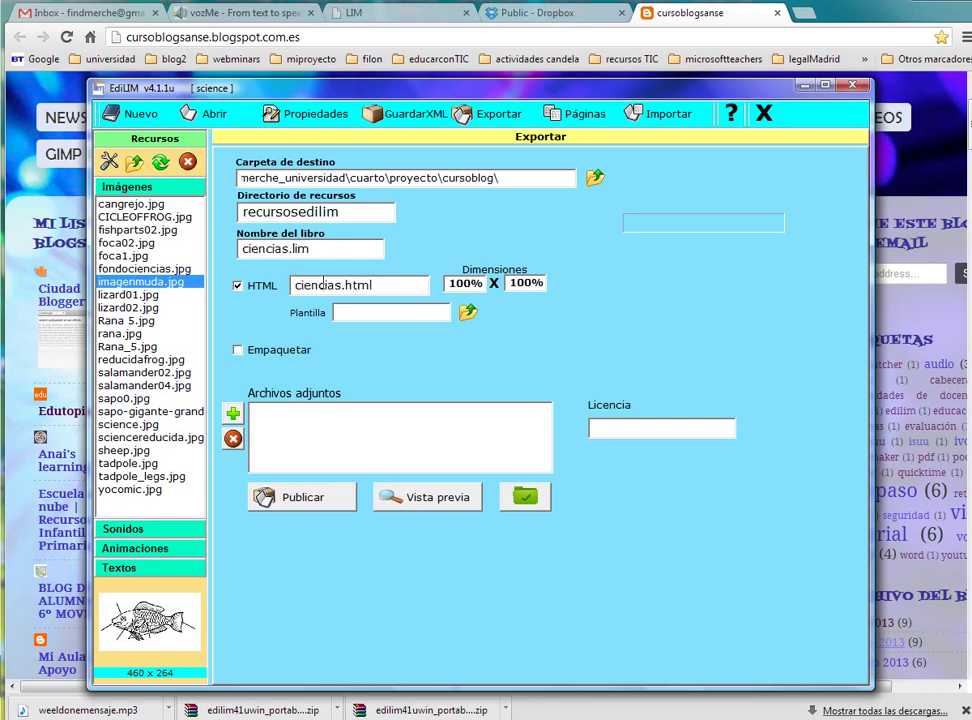
{"action": "type", "text": "segundo"}
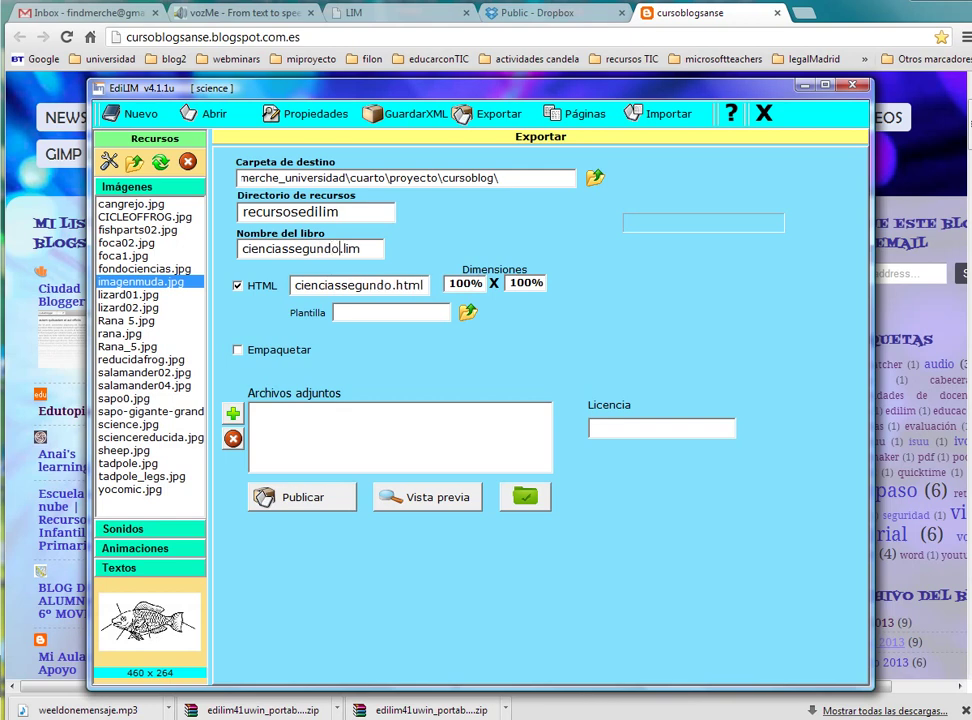
- Enable packaging of the export as cienciassegundo.zip, publish the book and ignore the file error for welldone.mp3
{"action": "left_click", "coordinate": [238, 350]}
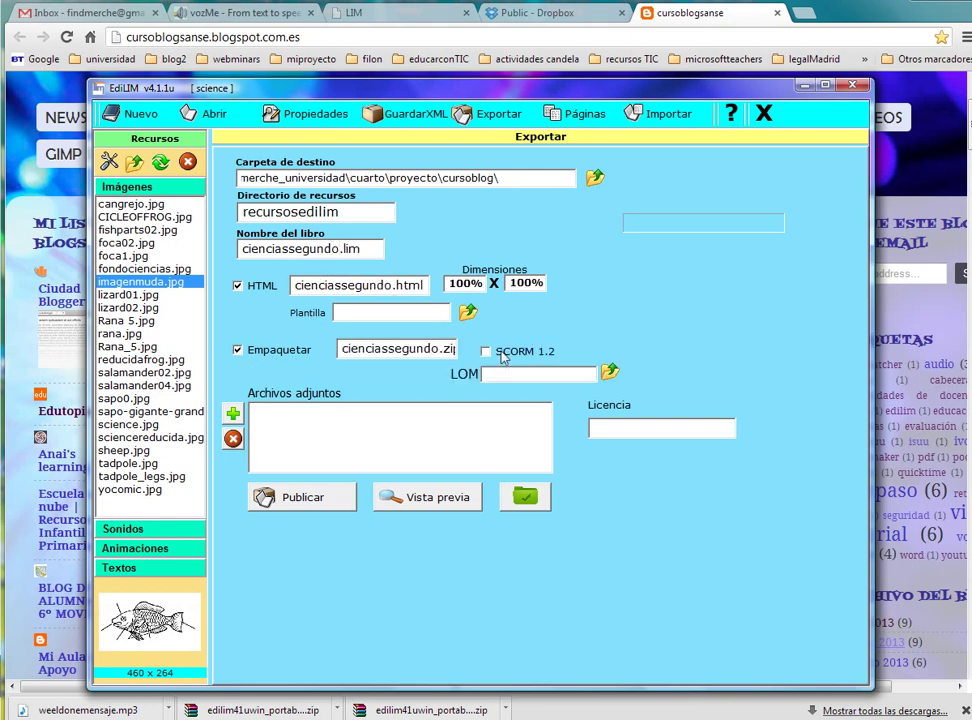
{"action": "left_click", "coordinate": [373, 352]}
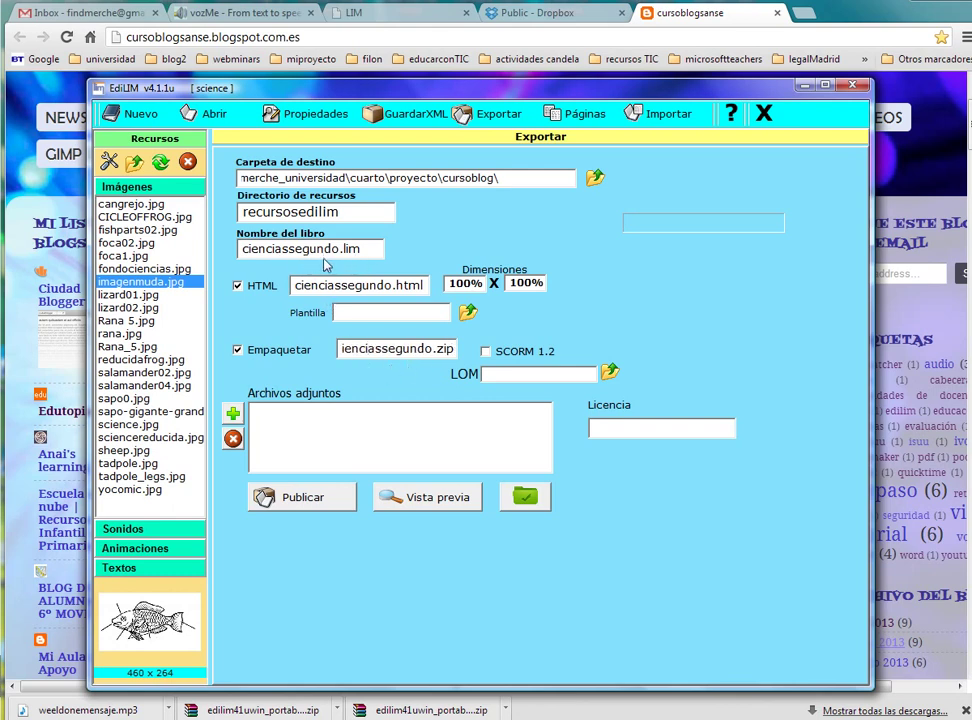
{"action": "left_click_drag", "start_coordinate": [436, 350], "coordinate": [452, 350]}
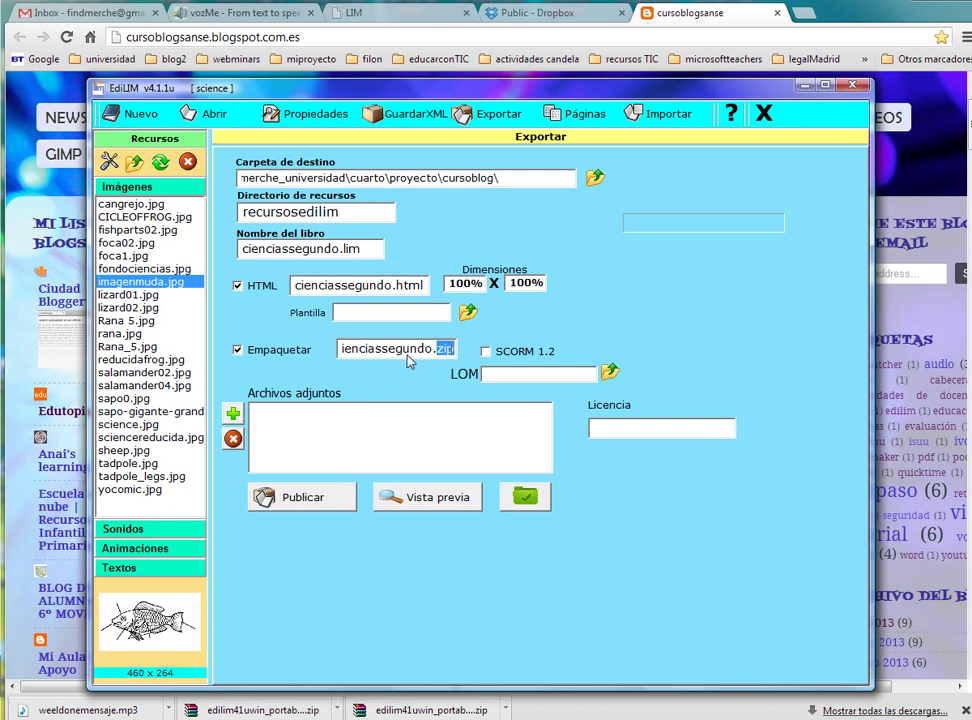
{"action": "left_click", "coordinate": [305, 505]}
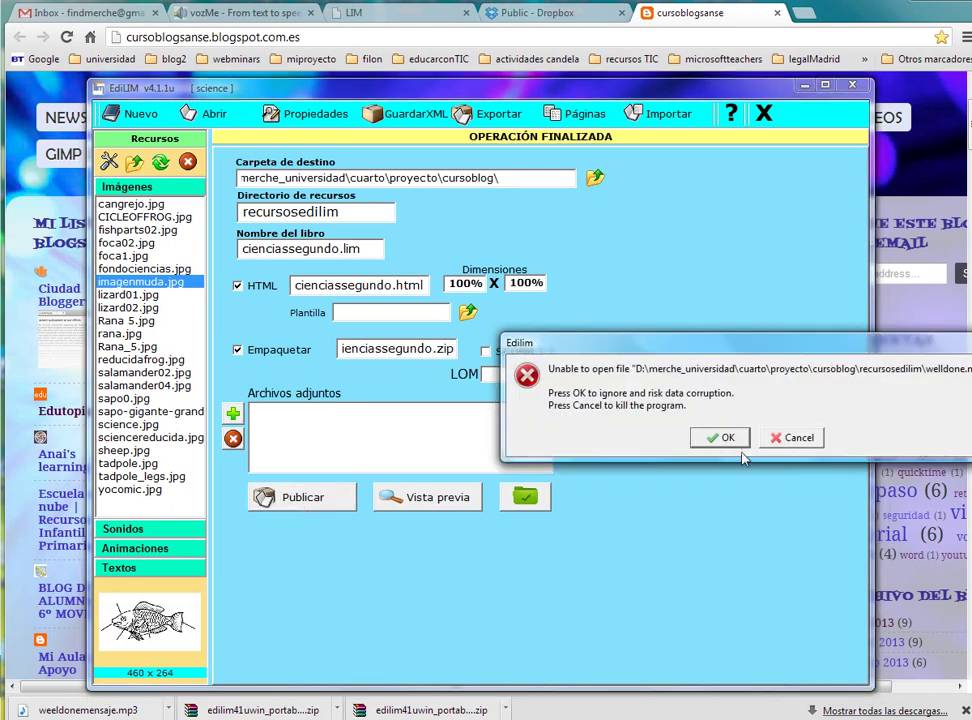
{"action": "left_click_drag", "start_coordinate": [638, 349], "coordinate": [509, 338]}
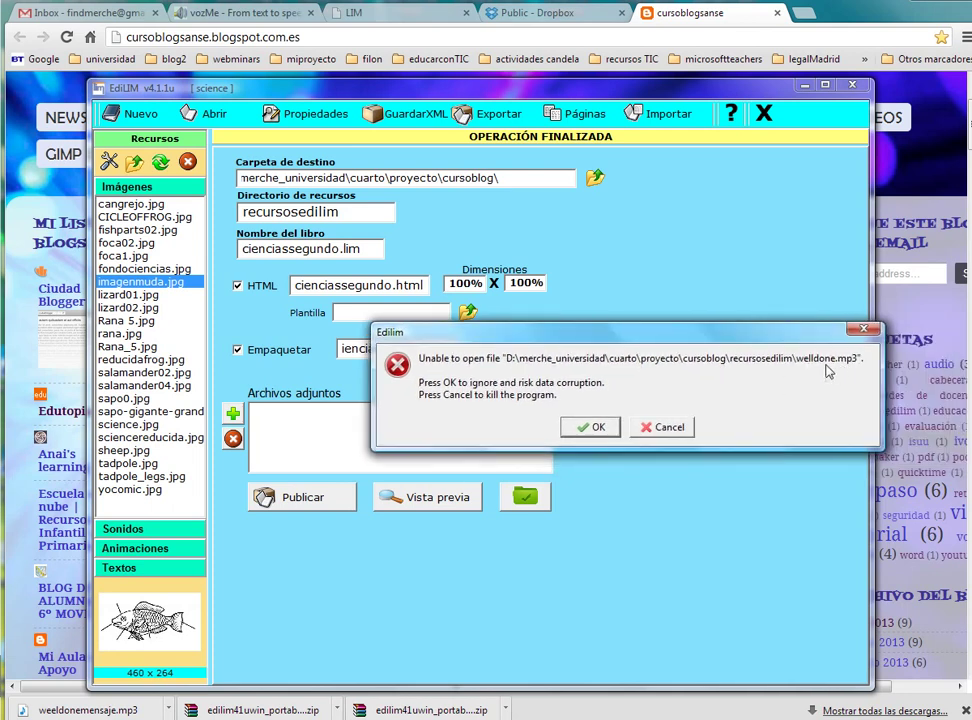
{"action": "left_click_drag", "start_coordinate": [794, 338], "coordinate": [780, 345]}
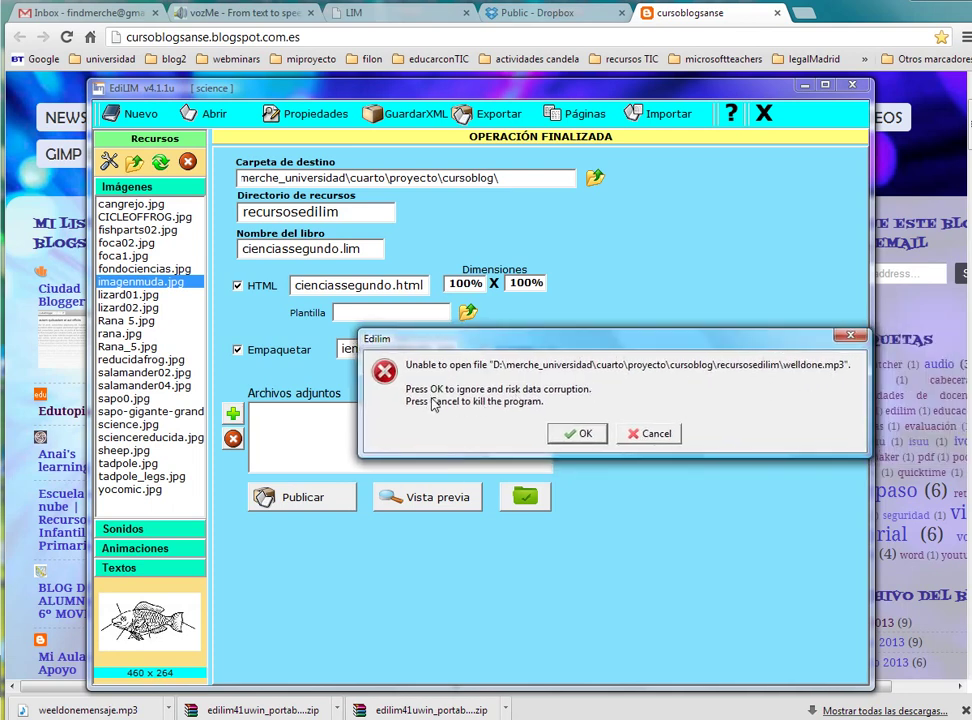
{"action": "left_click", "coordinate": [579, 436]}
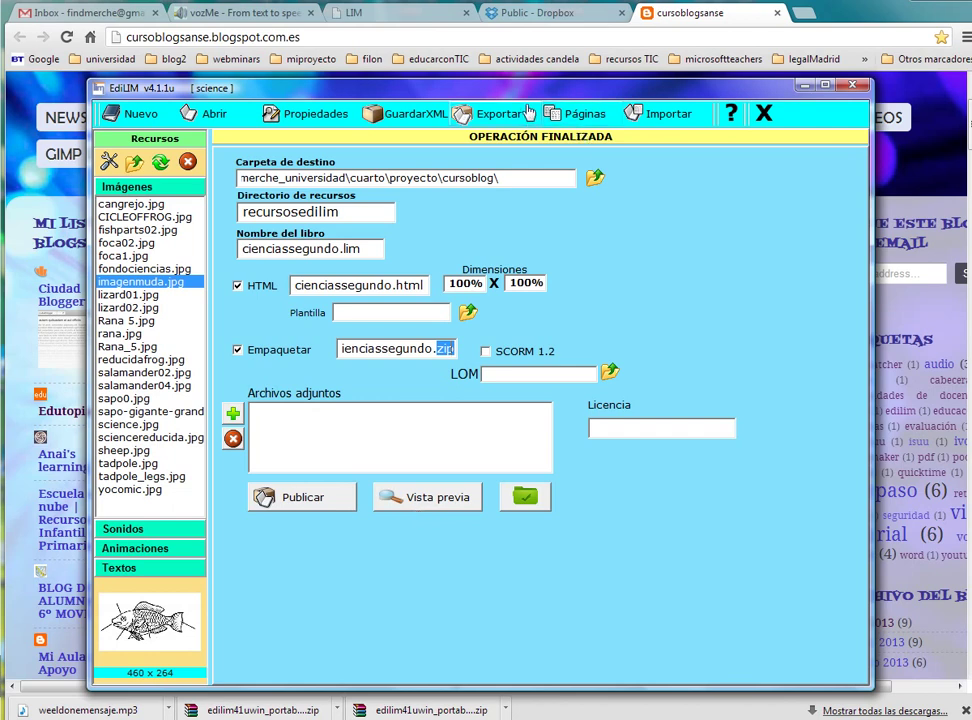
- Preview the published book in the browser, go through its pages and check the unanswered fish-labelling activity, ending on page 3
{"action": "left_click_drag", "start_coordinate": [522, 90], "coordinate": [522, 73]}
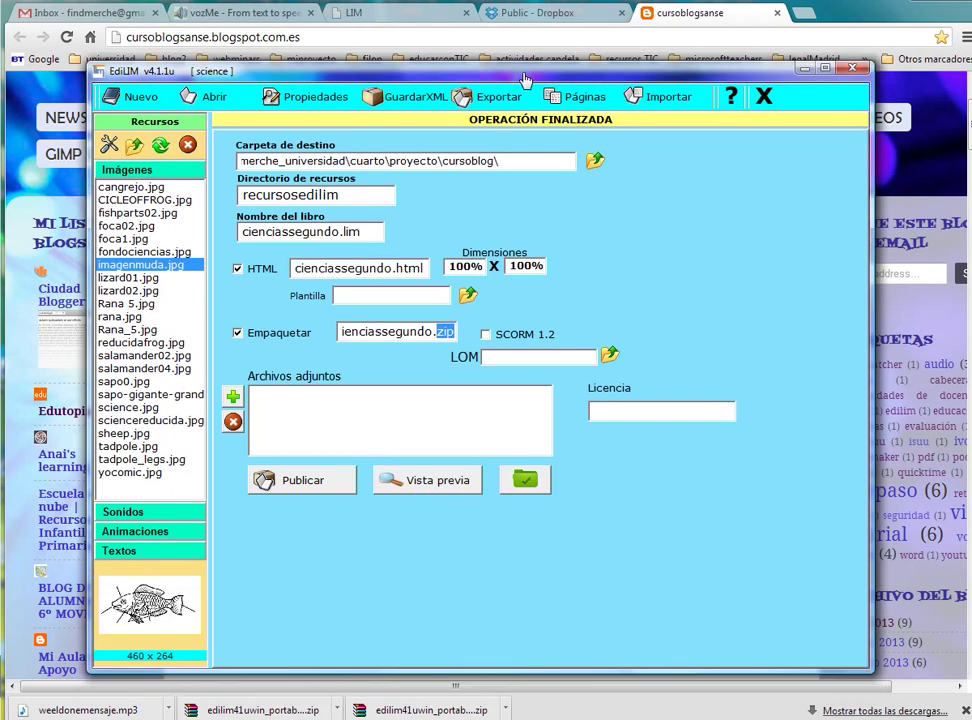
{"action": "left_click", "coordinate": [421, 482]}
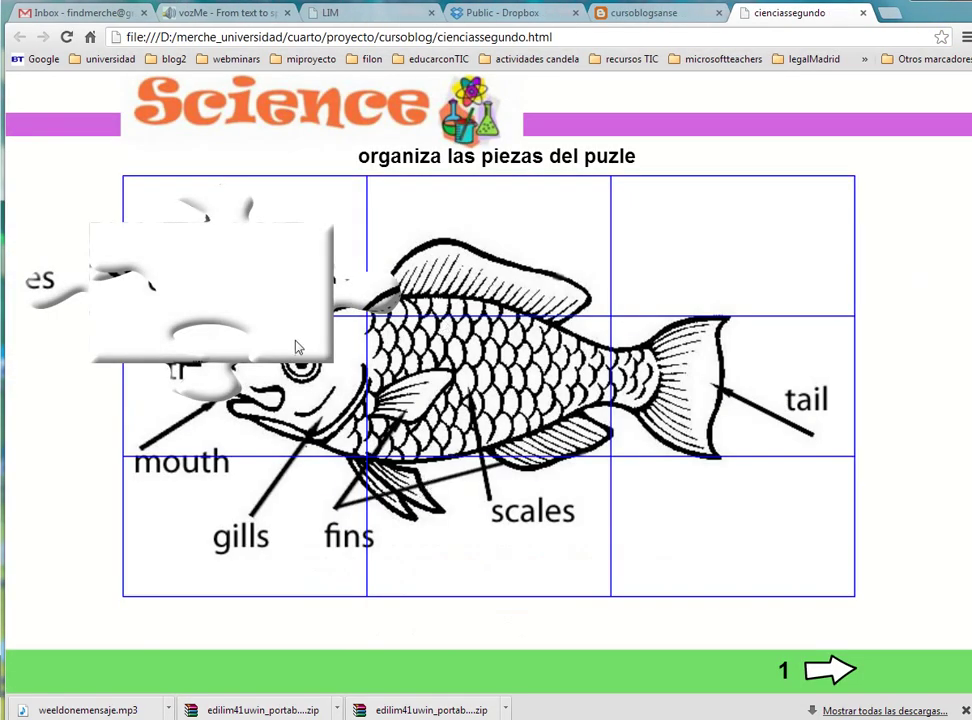
{"action": "left_click", "coordinate": [838, 680]}
{"action": "left_click", "coordinate": [838, 680]}
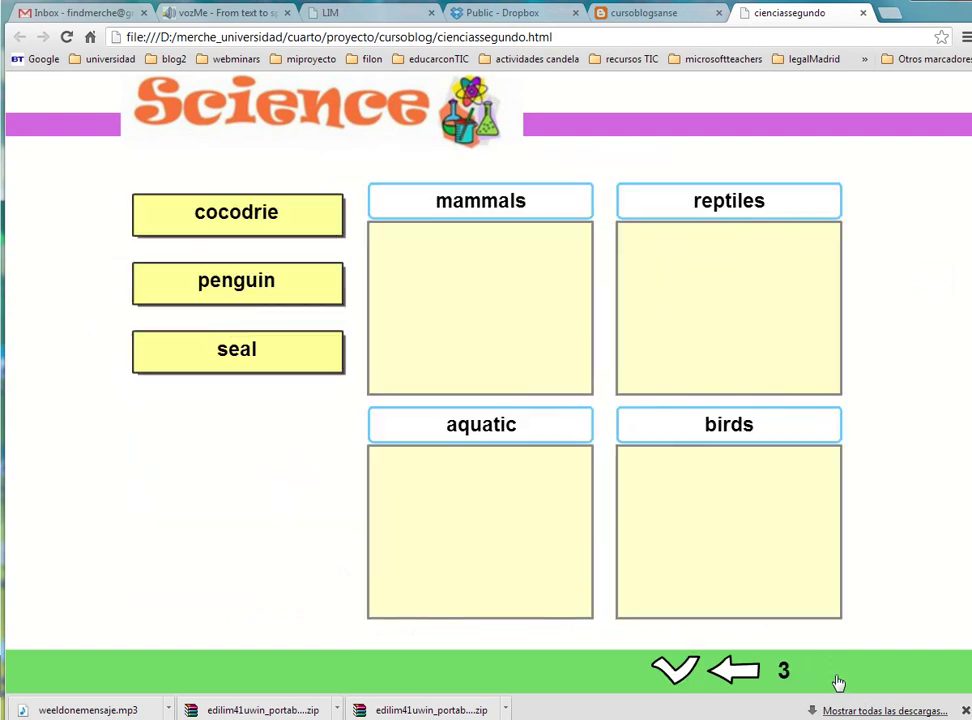
{"action": "left_click", "coordinate": [735, 672]}
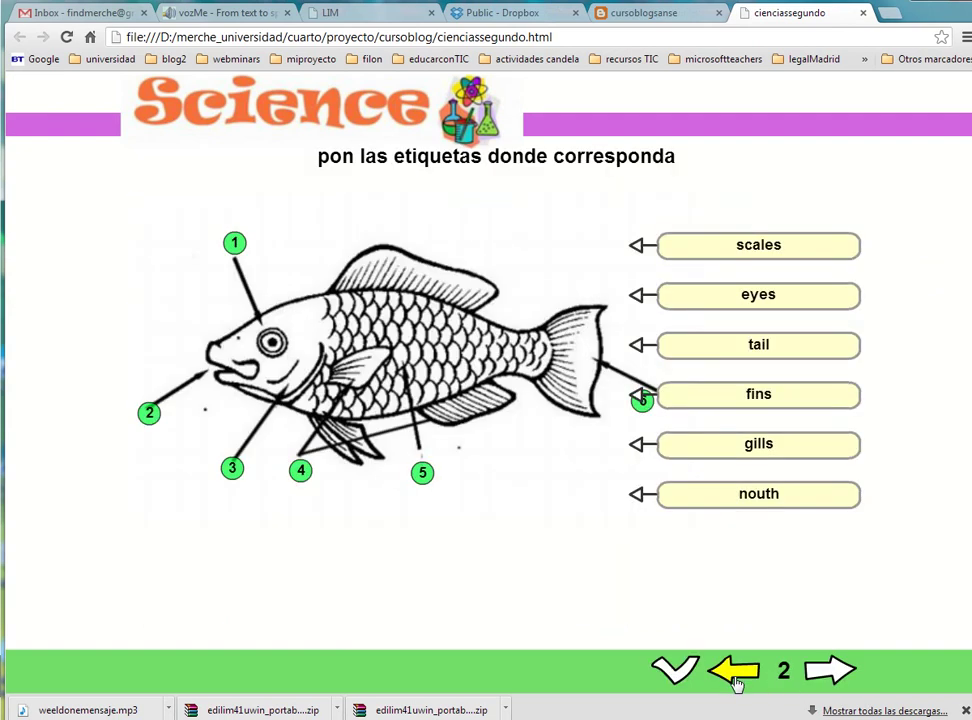
{"action": "left_click", "coordinate": [677, 670]}
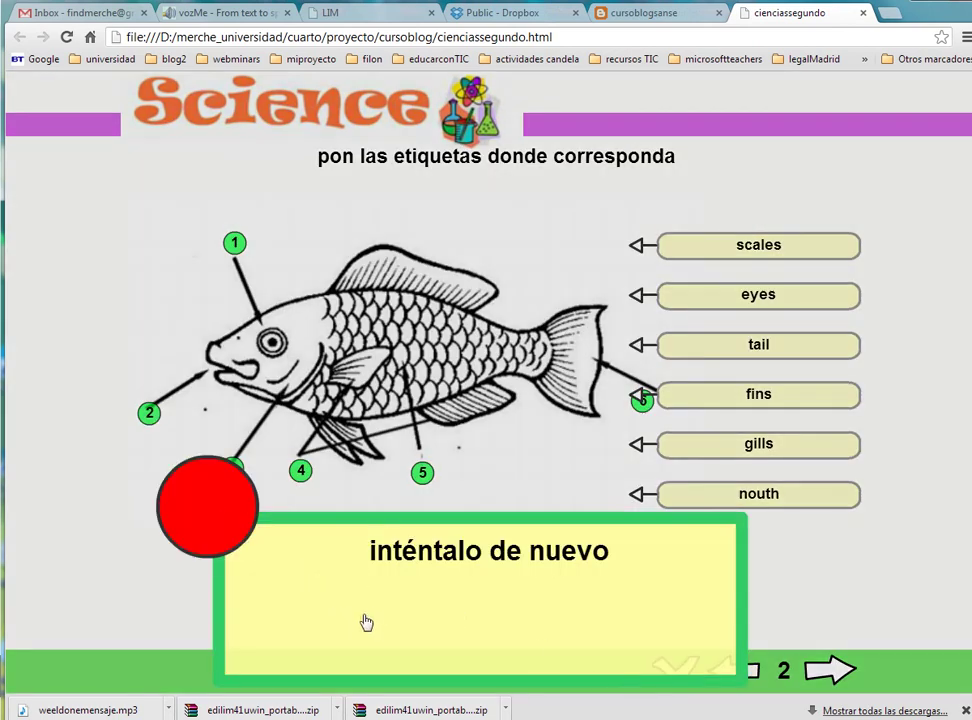
{"action": "left_click", "coordinate": [419, 633]}
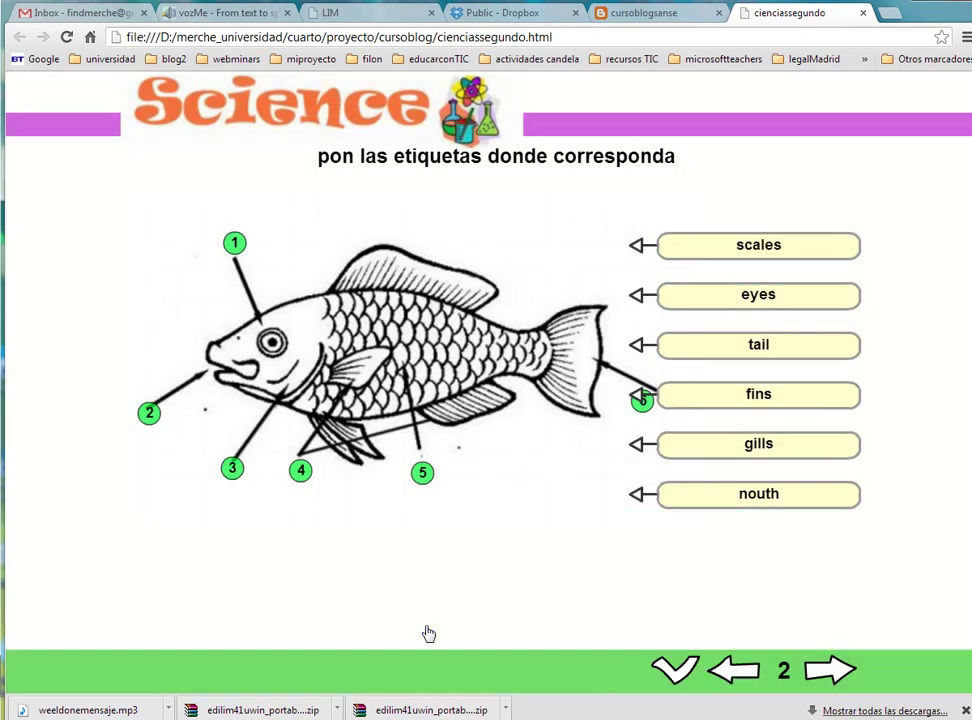
{"action": "left_click", "coordinate": [734, 670]}
{"action": "left_click", "coordinate": [834, 677]}
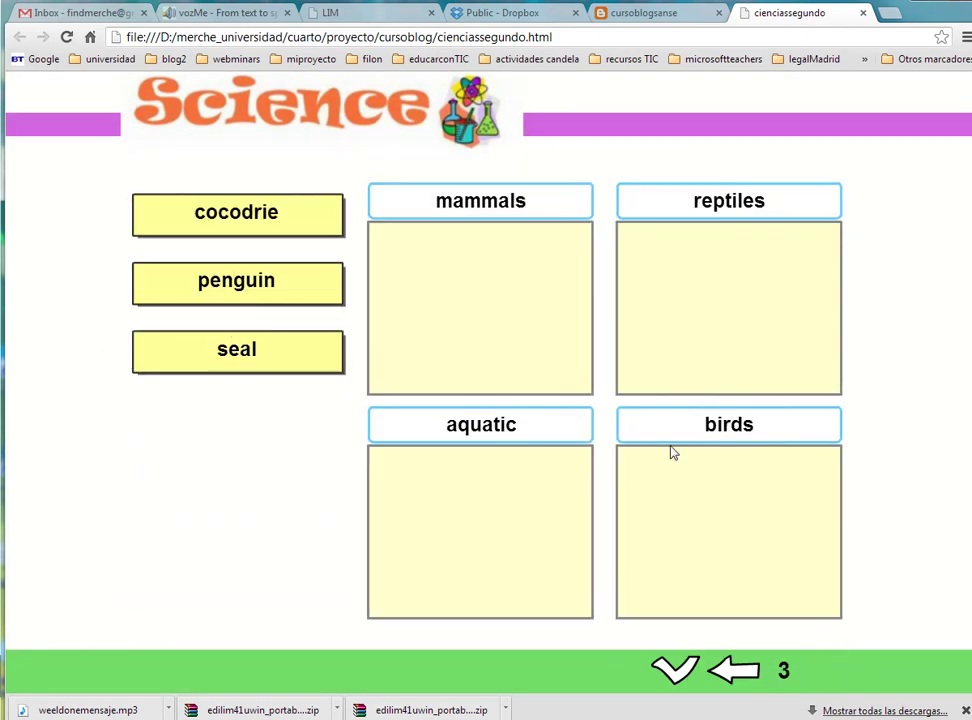
- Test the classification page by placing cocodrie in reptiles, penguin in birds and seal in mammals, and check the answers
{"action": "left_click_drag", "start_coordinate": [257, 206], "coordinate": [668, 269]}
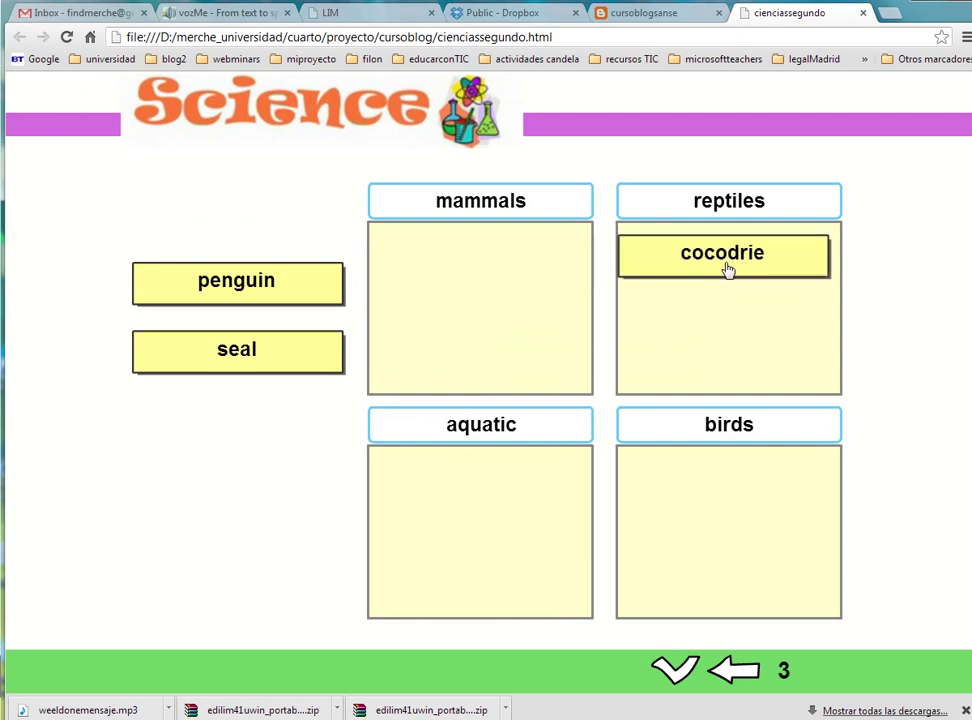
{"action": "left_click_drag", "start_coordinate": [255, 297], "coordinate": [787, 510]}
{"action": "left_click_drag", "start_coordinate": [260, 355], "coordinate": [547, 270]}
{"action": "left_click", "coordinate": [665, 672]}
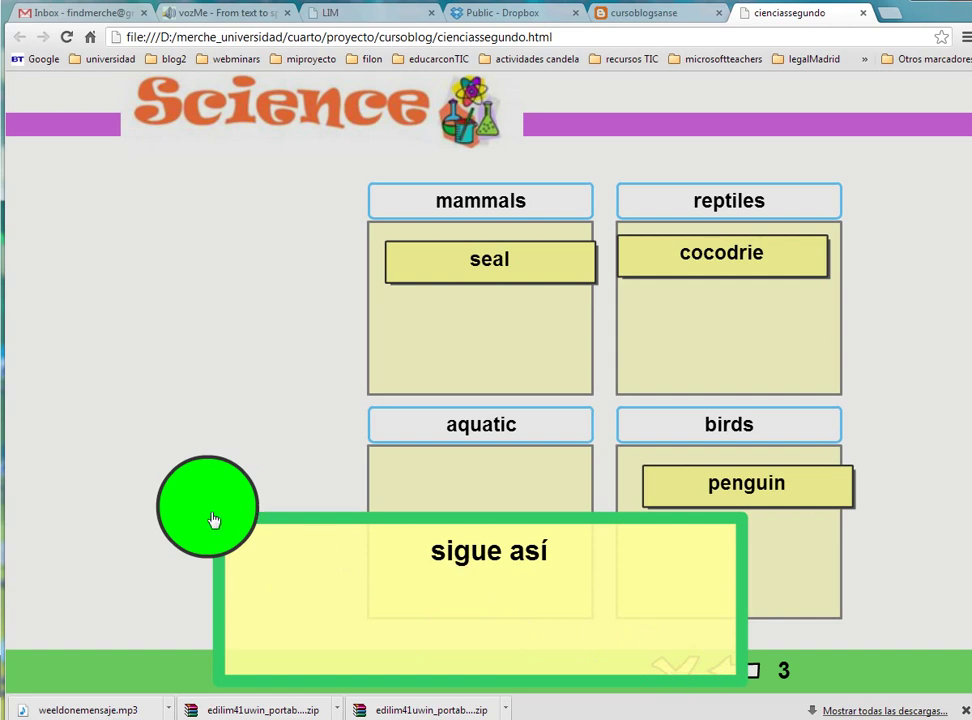
{"action": "left_click", "coordinate": [257, 474]}
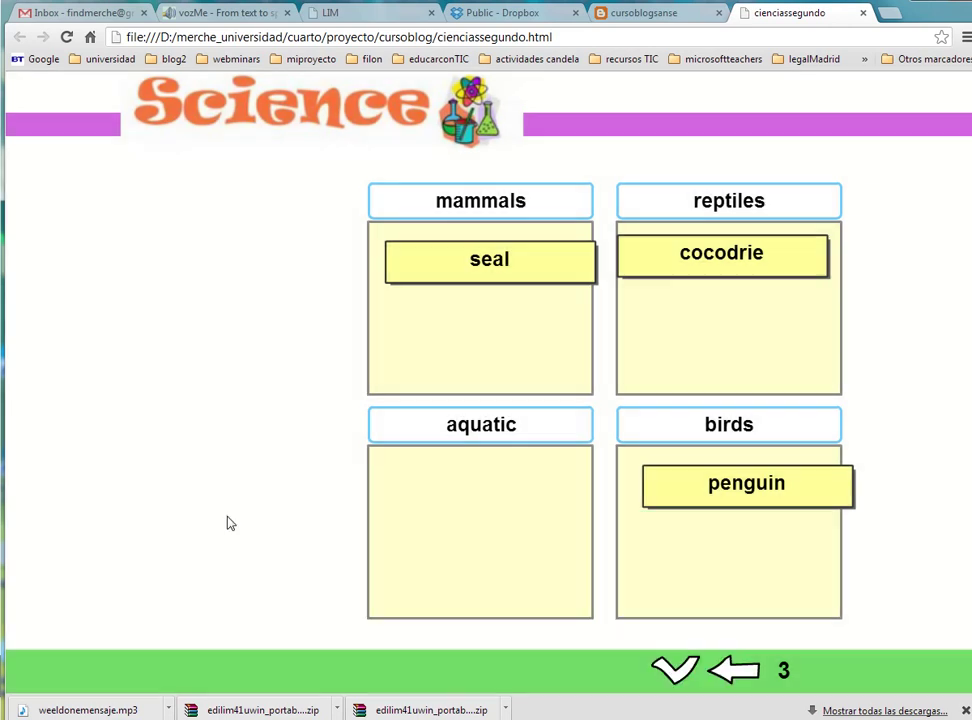
{"action": "left_click", "coordinate": [677, 683]}
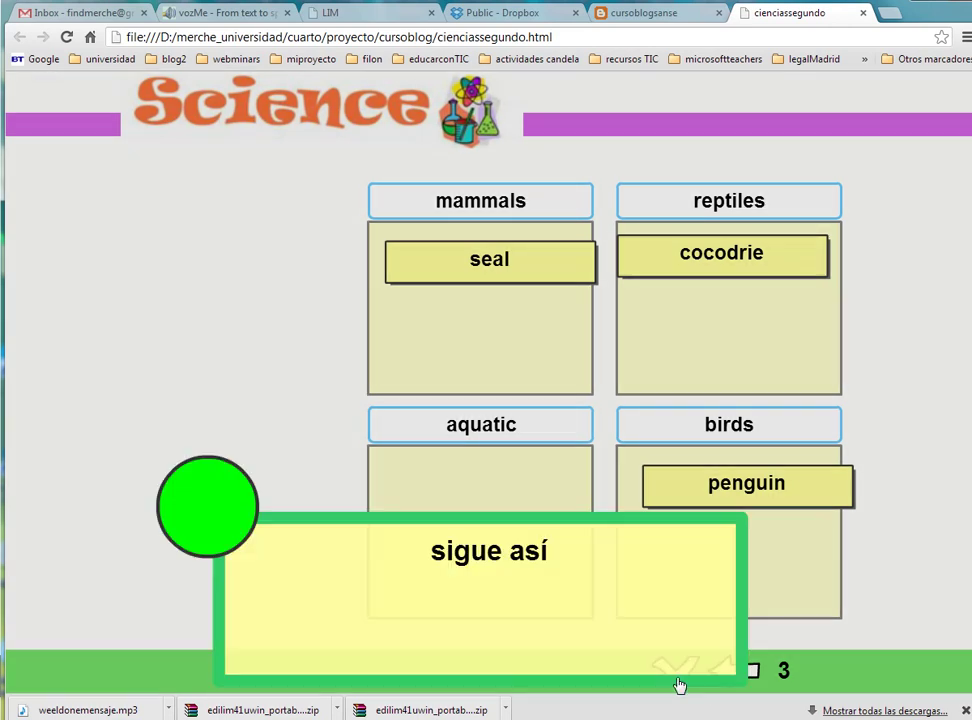
{"action": "left_click", "coordinate": [193, 512]}
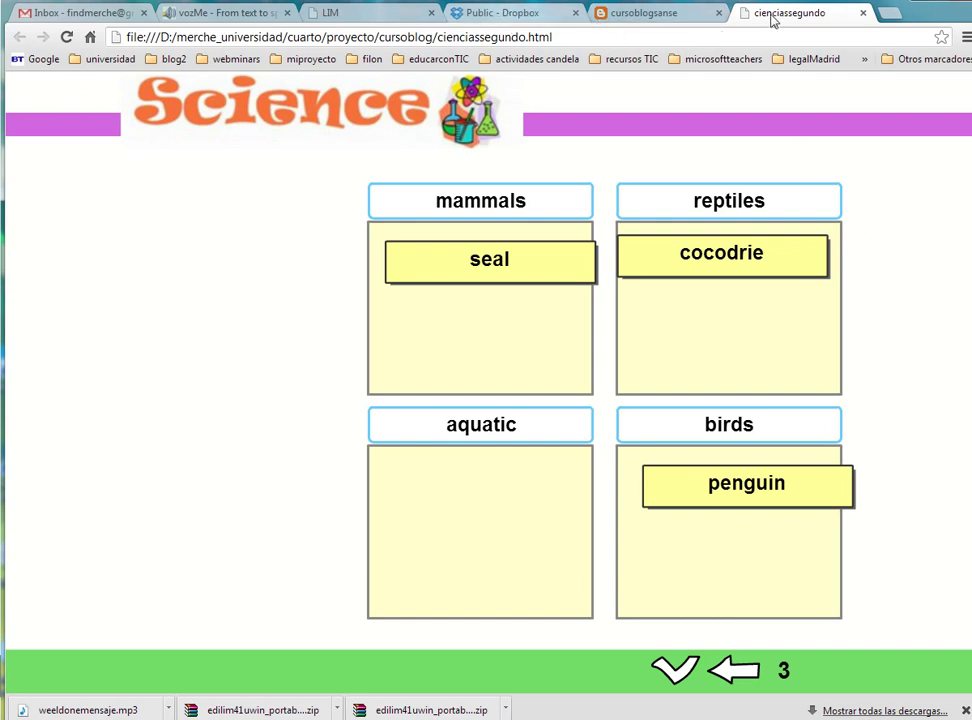
- Switch back to the EdiLIM editor, close the program and confirm closing
{"action": "key", "text": "alt+Tab"}
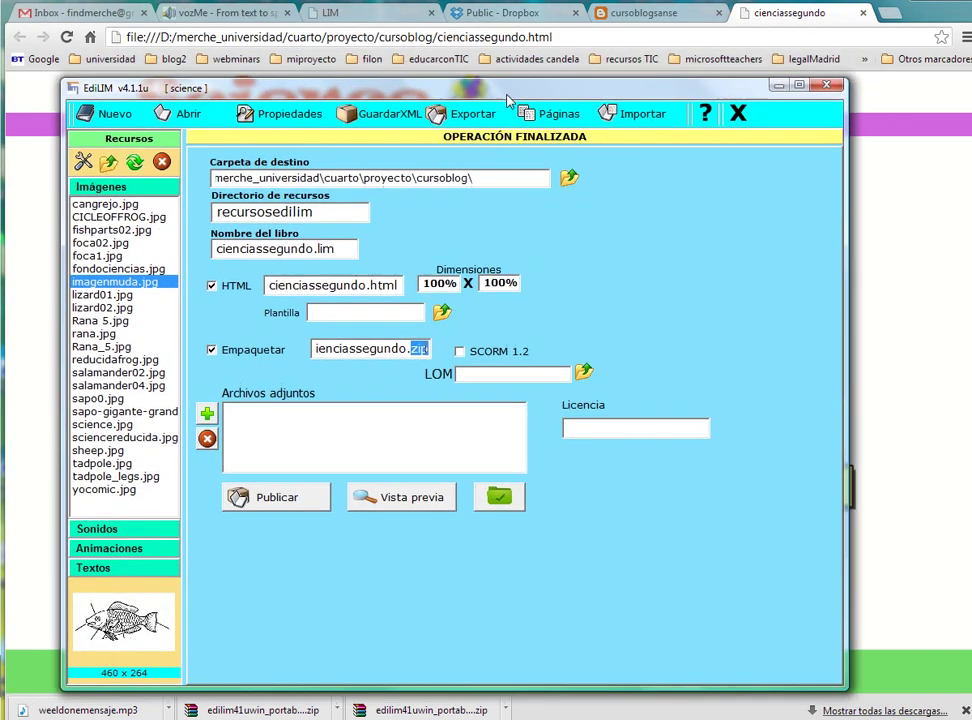
{"action": "left_click_drag", "start_coordinate": [508, 98], "coordinate": [544, 168]}
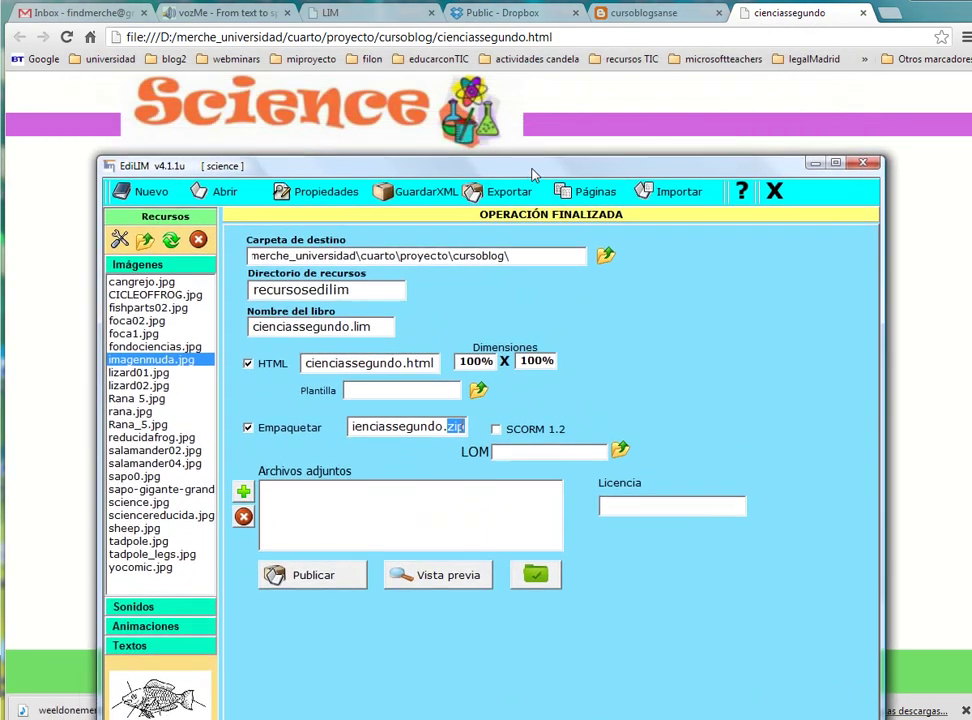
{"action": "left_click", "coordinate": [862, 157]}
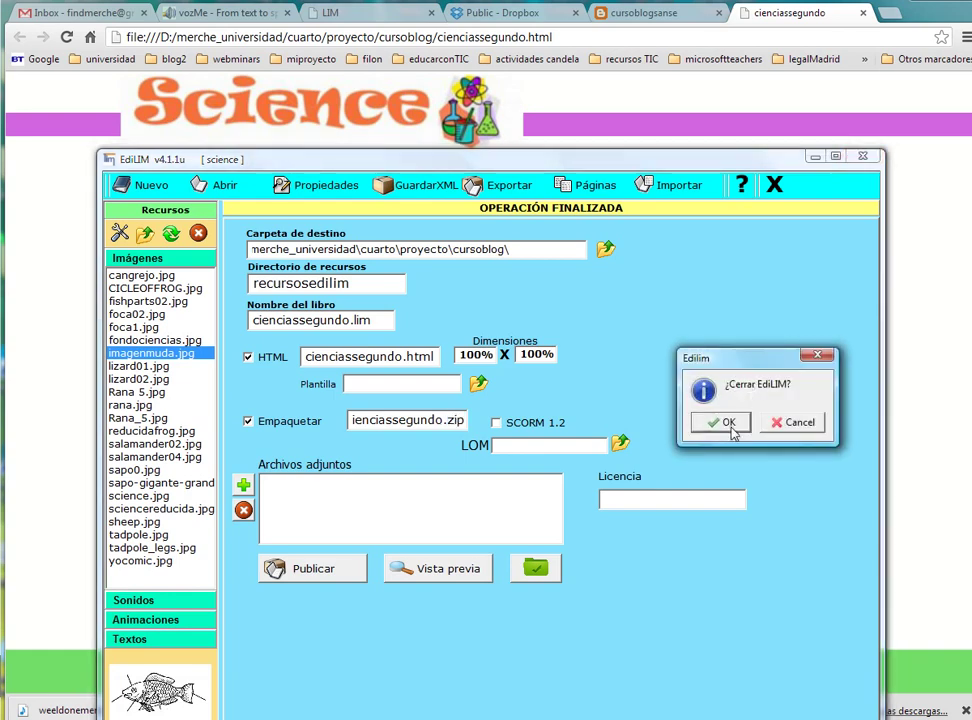
{"action": "left_click", "coordinate": [727, 423]}
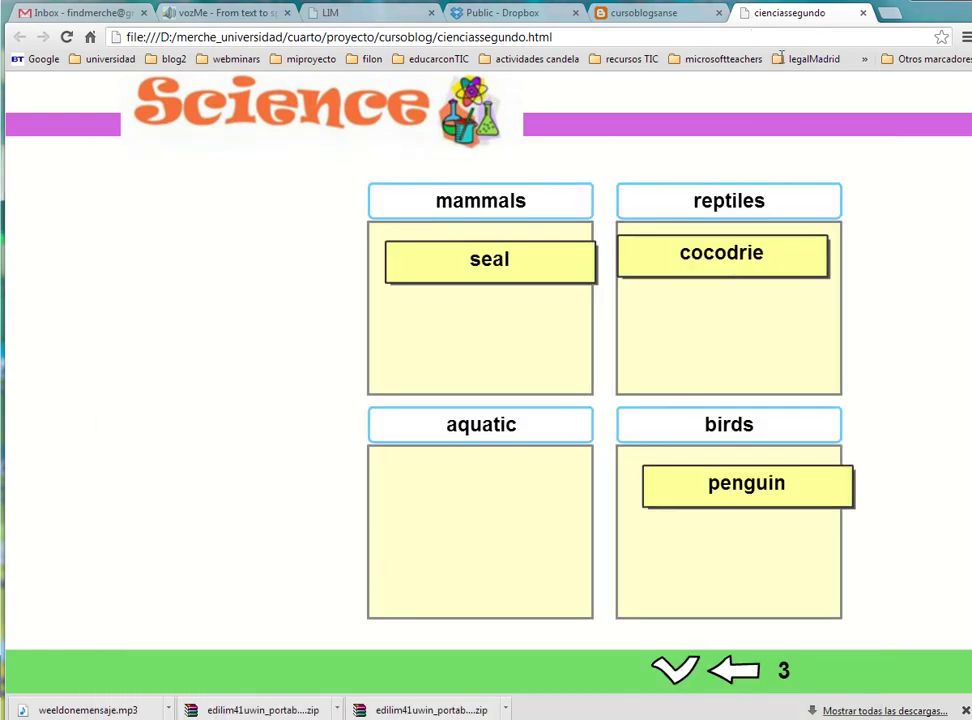
- Bring up the cursoblog folder window, move it aside and view the EdiLIM blog post's publishing instructions in the browser
{"action": "key", "text": "alt+Tab"}
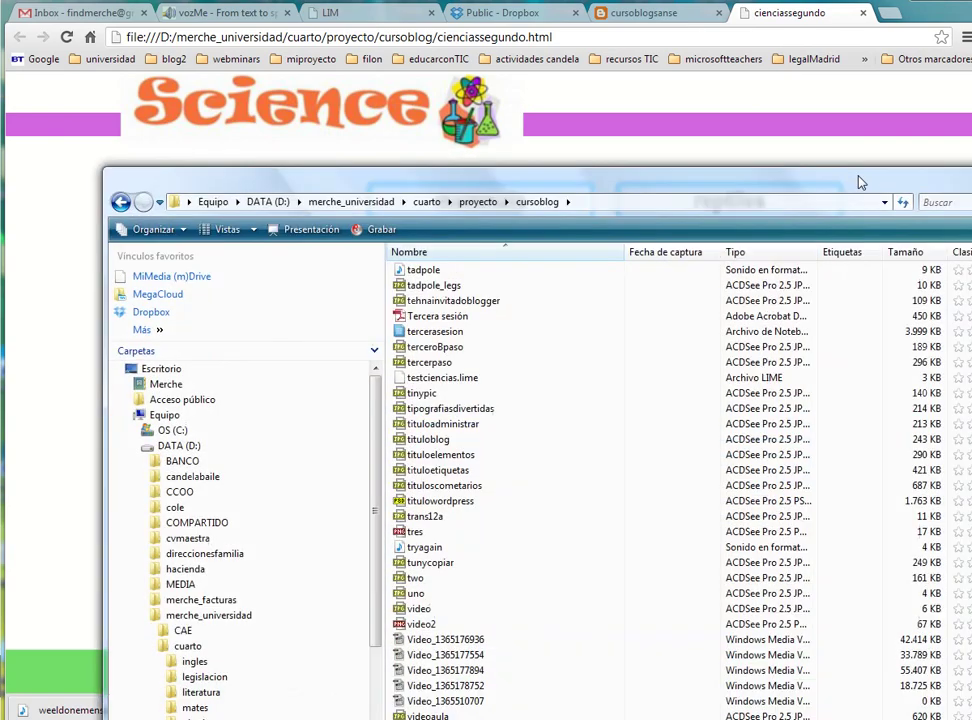
{"action": "left_click_drag", "start_coordinate": [567, 137], "coordinate": [971, 130]}
{"action": "left_click_drag", "start_coordinate": [760, 150], "coordinate": [643, 0]}
{"action": "left_click_drag", "start_coordinate": [702, 0], "coordinate": [631, 62]}
{"action": "left_click", "coordinate": [645, 13]}
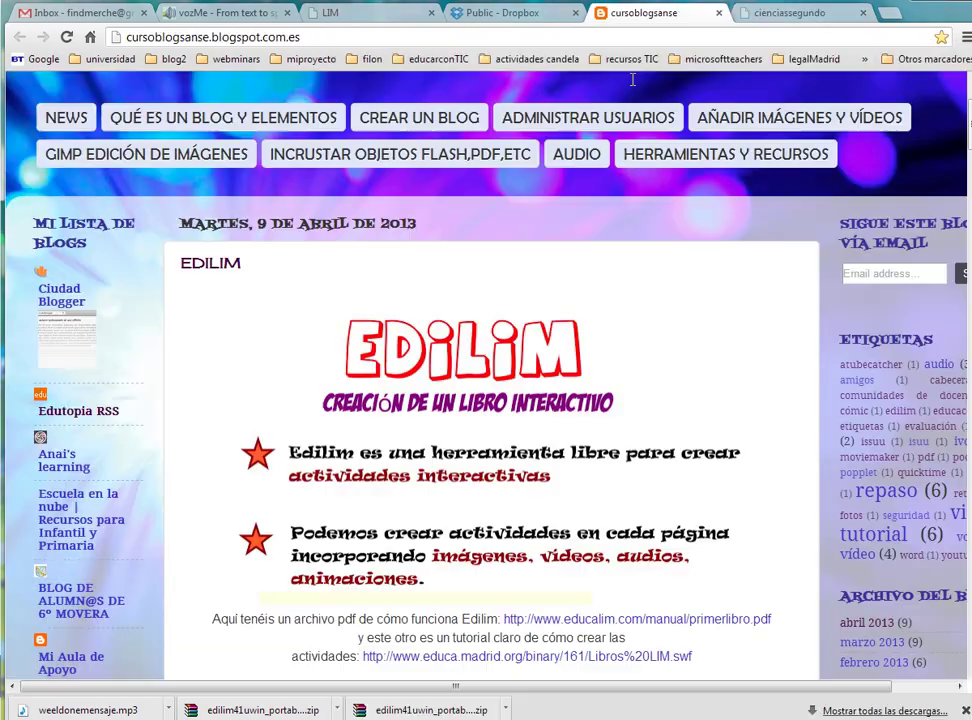
{"action": "scroll", "coordinate": [576, 379], "scroll_direction": "down", "scroll_amount": 5}
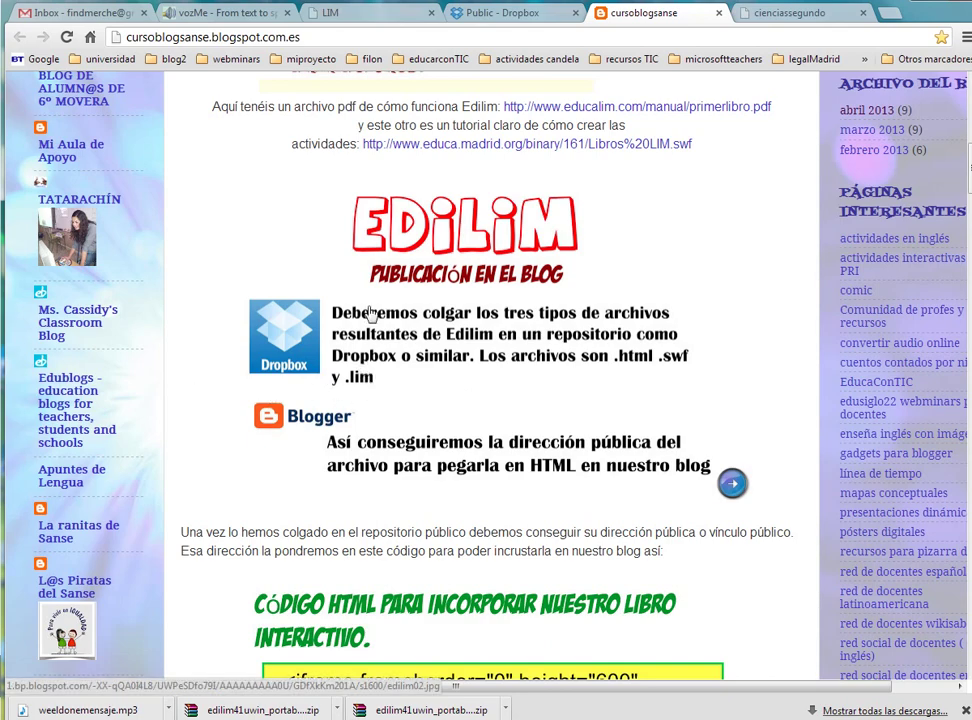
- Switch to Dropbox, go up to its home folder and locate the Public folder
{"action": "left_click", "coordinate": [497, 15]}
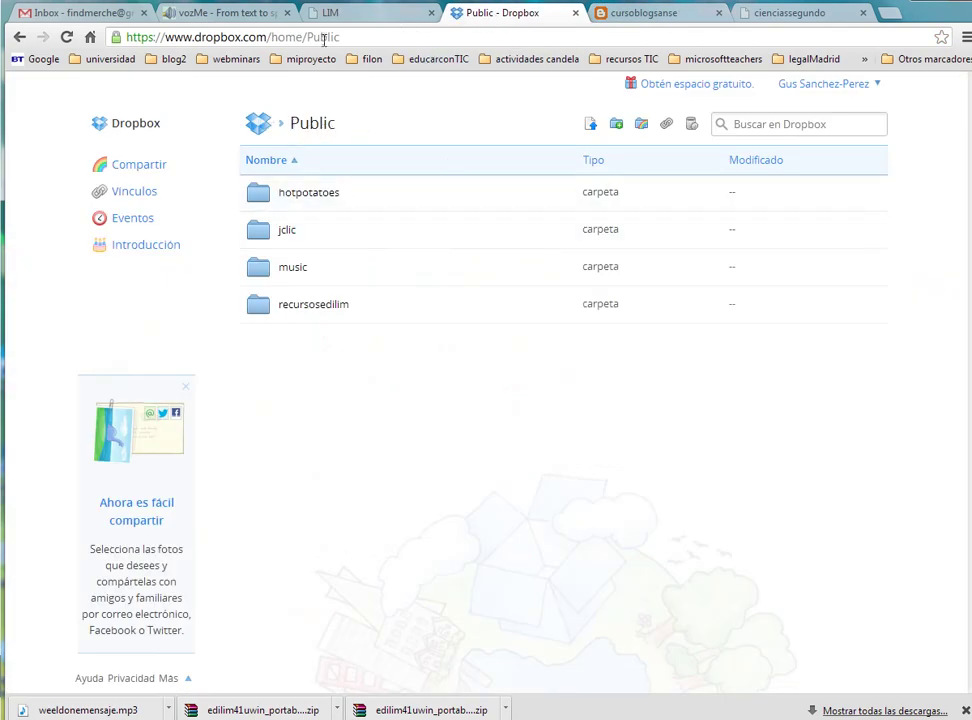
{"action": "left_click_drag", "start_coordinate": [304, 40], "coordinate": [400, 40]}
{"action": "key", "text": "BackSpace"}
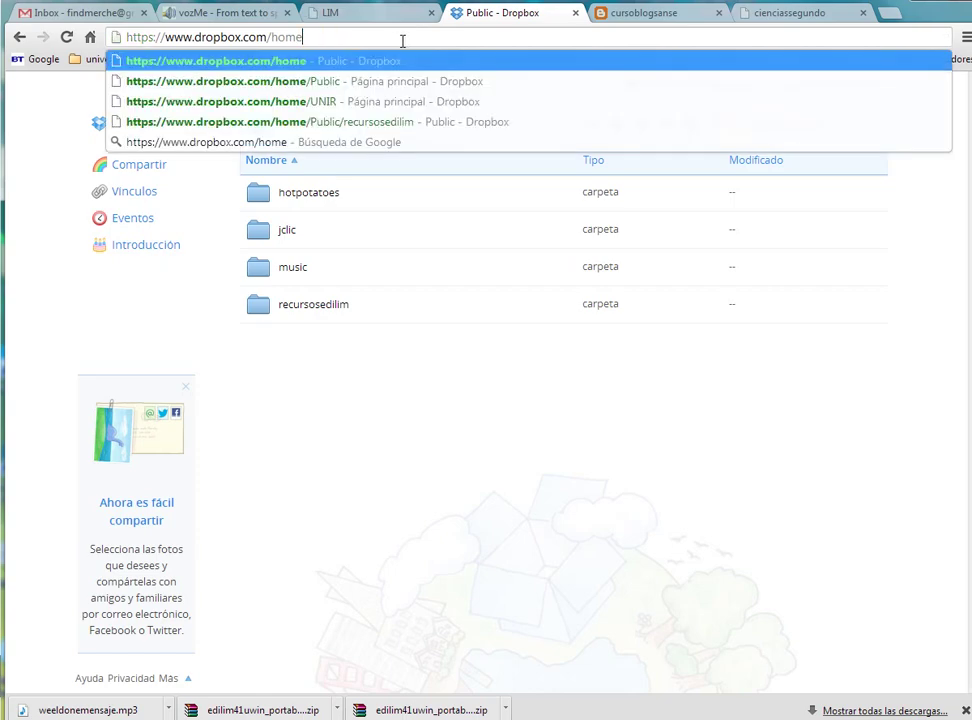
{"action": "key", "text": "Return"}
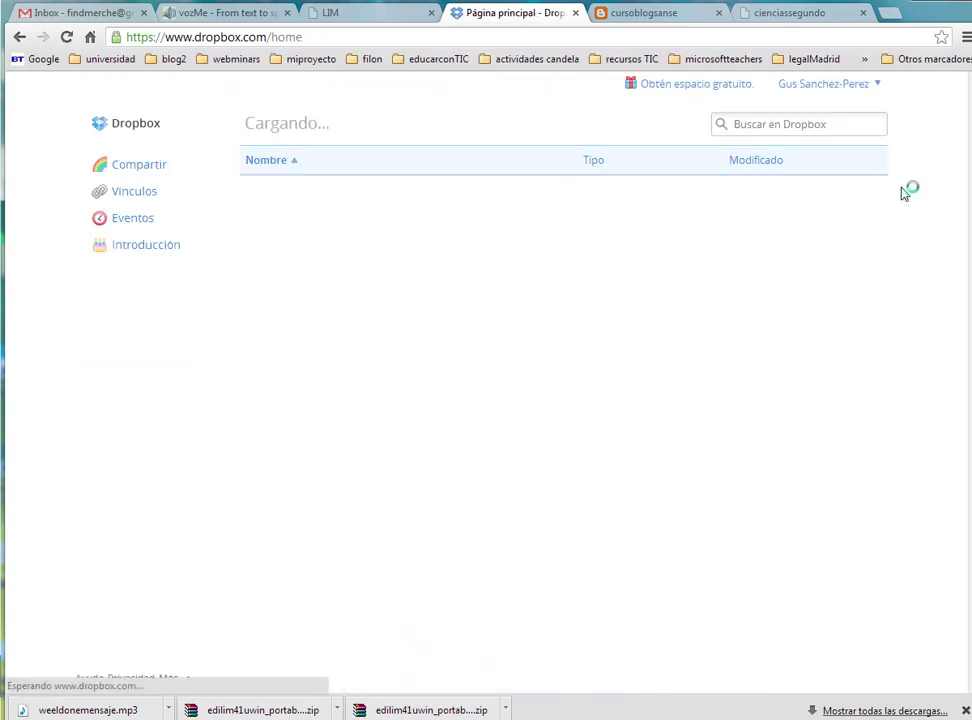
{"action": "scroll", "coordinate": [563, 420], "scroll_direction": "down", "scroll_amount": 3}
{"action": "scroll", "coordinate": [563, 430], "scroll_direction": "down", "scroll_amount": 3}
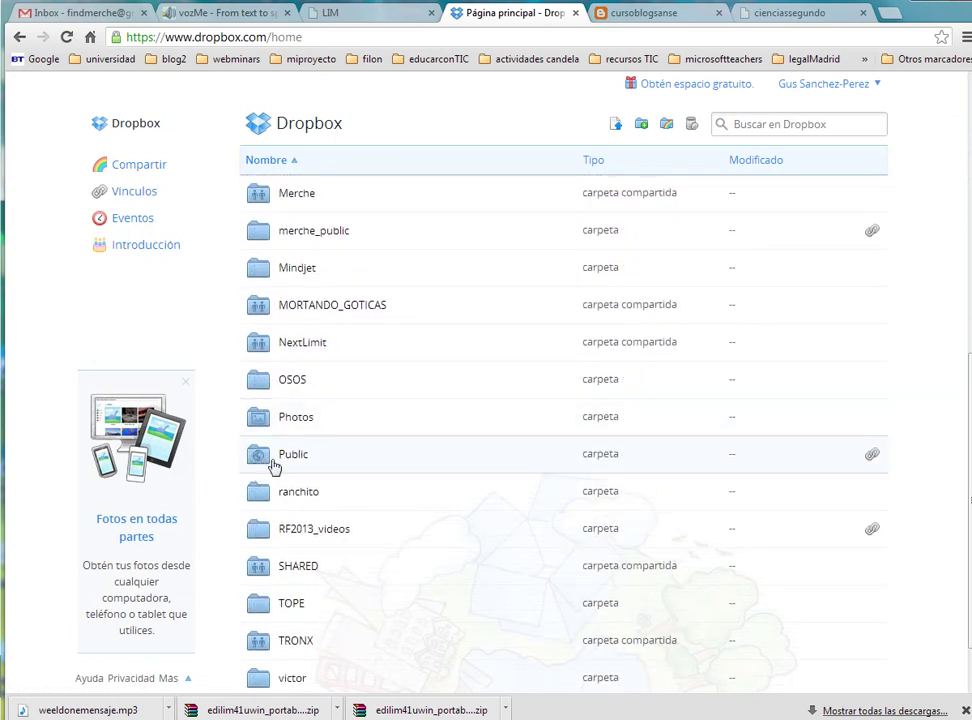
- Open the recursosedilim folder inside Dropbox's Public folder
{"action": "double_click", "coordinate": [260, 458]}
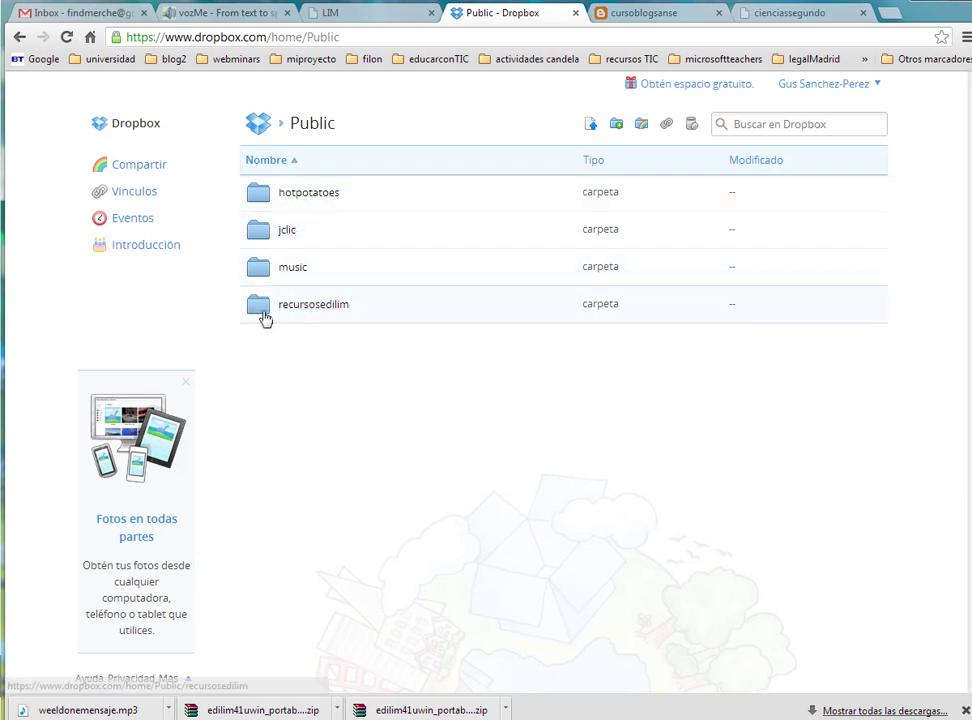
{"action": "double_click", "coordinate": [259, 316]}
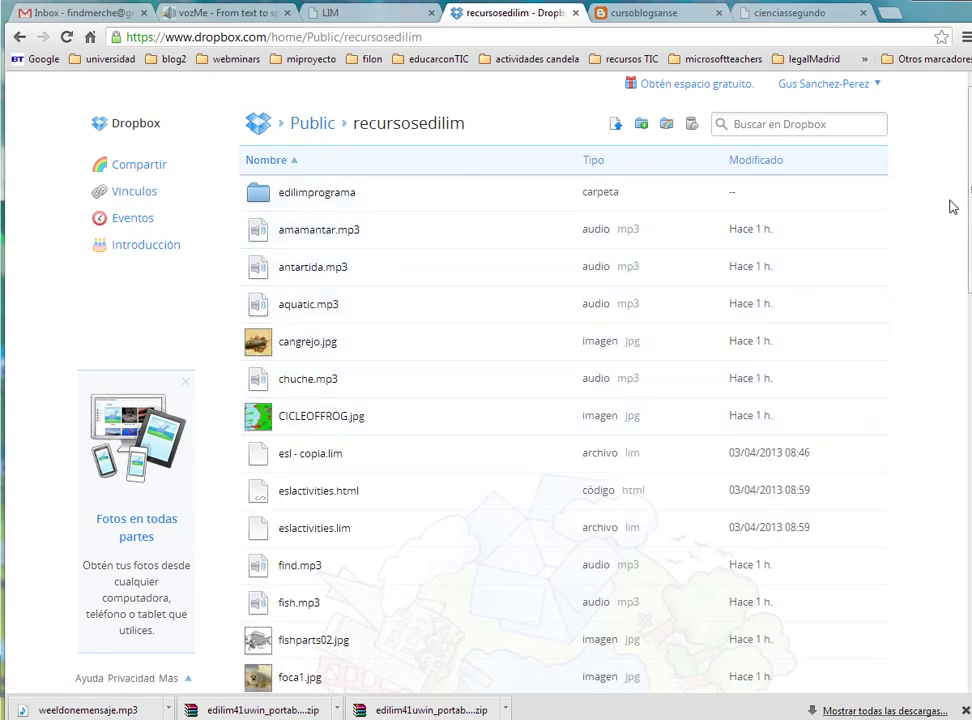
{"action": "scroll", "coordinate": [950, 206], "scroll_direction": "down", "scroll_amount": 3}
- Bring up the cursoblog folder window and place it so that the Dropbox file list stays in view beside it
{"action": "key", "text": "alt+Tab"}
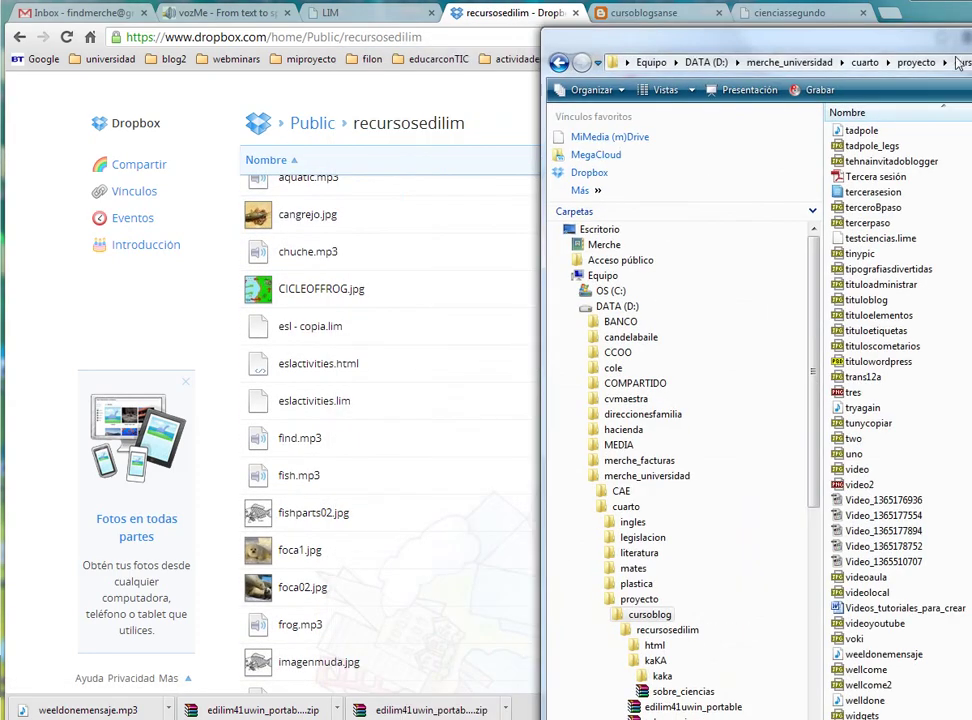
{"action": "mouse_move", "coordinate": [505, 208]}
{"action": "left_mouse_down"}
{"action": "mouse_move", "coordinate": [453, 208]}
{"action": "mouse_move", "coordinate": [497, 214]}
{"action": "left_mouse_up"}
{"action": "left_click_drag", "start_coordinate": [706, 30], "coordinate": [632, 4]}
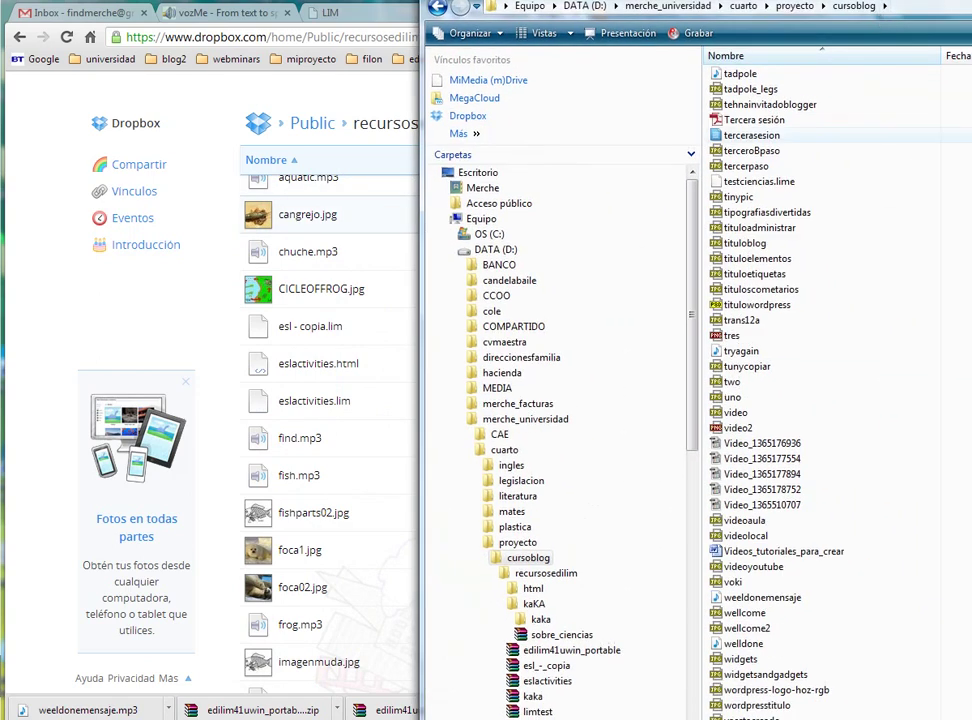
- Select the sciencesecondgrade HTML file and sciencesecondgrade.lim together in the cursoblog folder
{"action": "scroll", "coordinate": [790, 390], "scroll_direction": "down", "scroll_amount": 2}
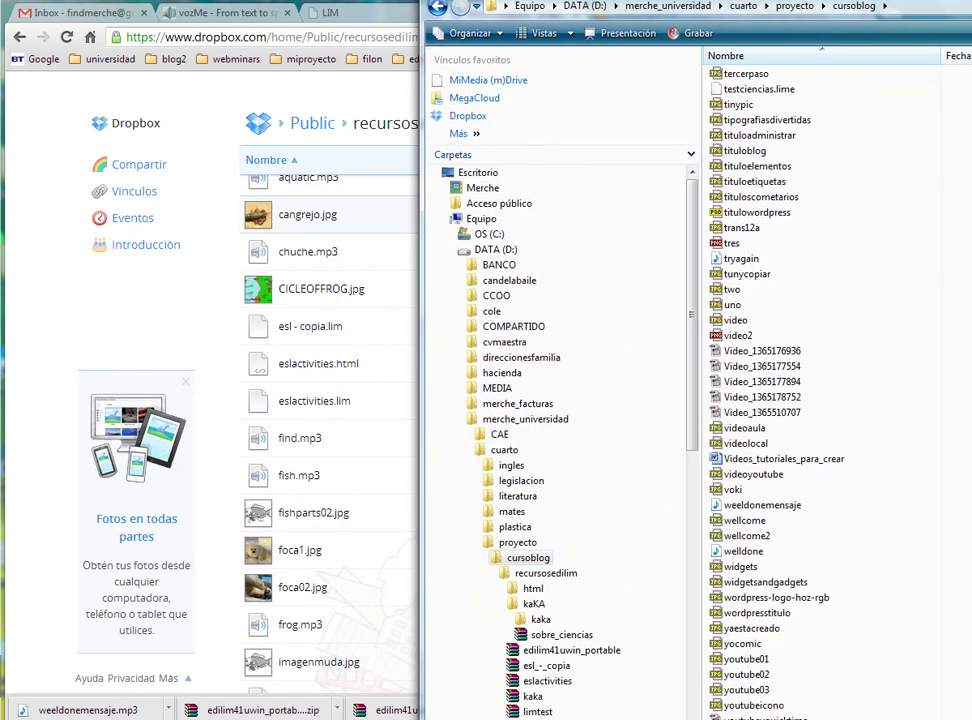
{"action": "scroll", "coordinate": [830, 390], "scroll_direction": "up", "scroll_amount": 9}
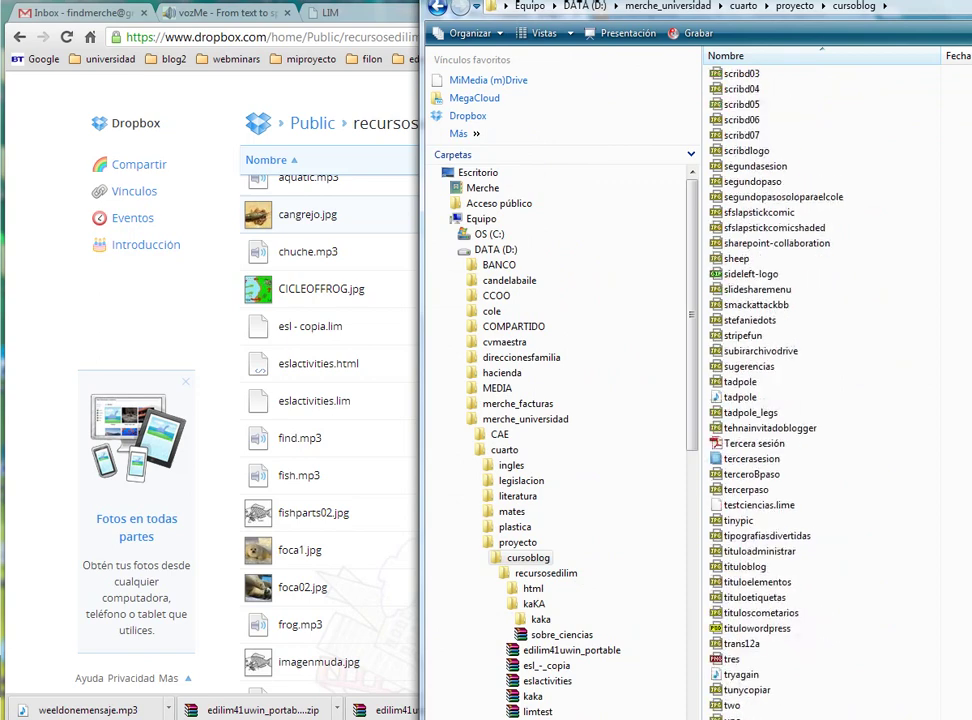
{"action": "scroll", "coordinate": [787, 500], "scroll_direction": "up", "scroll_amount": 11}
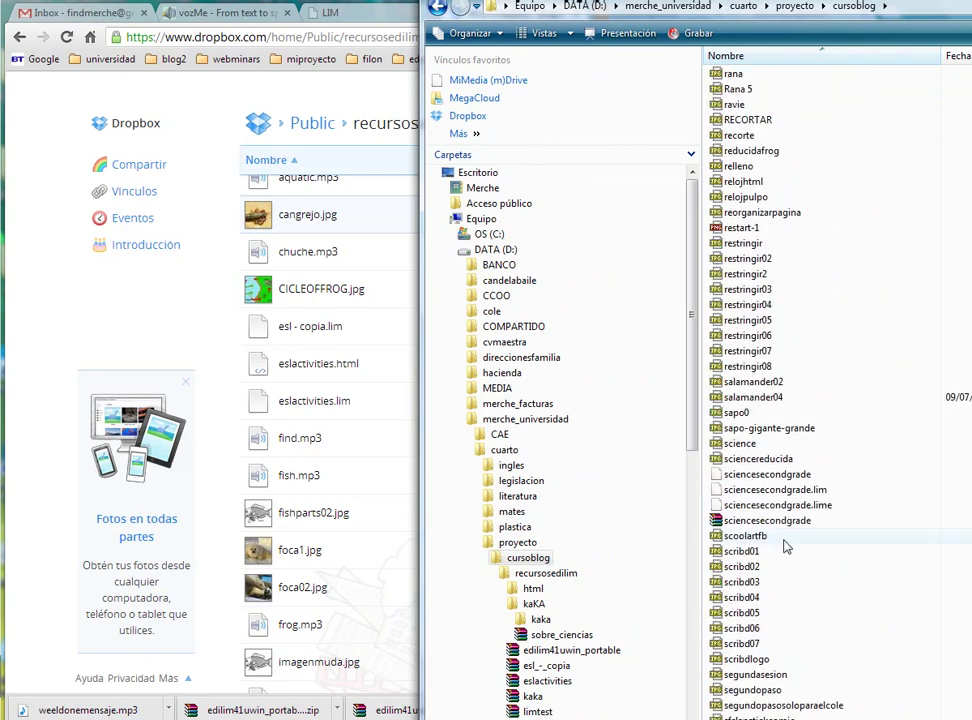
{"action": "left_click", "coordinate": [771, 487]}
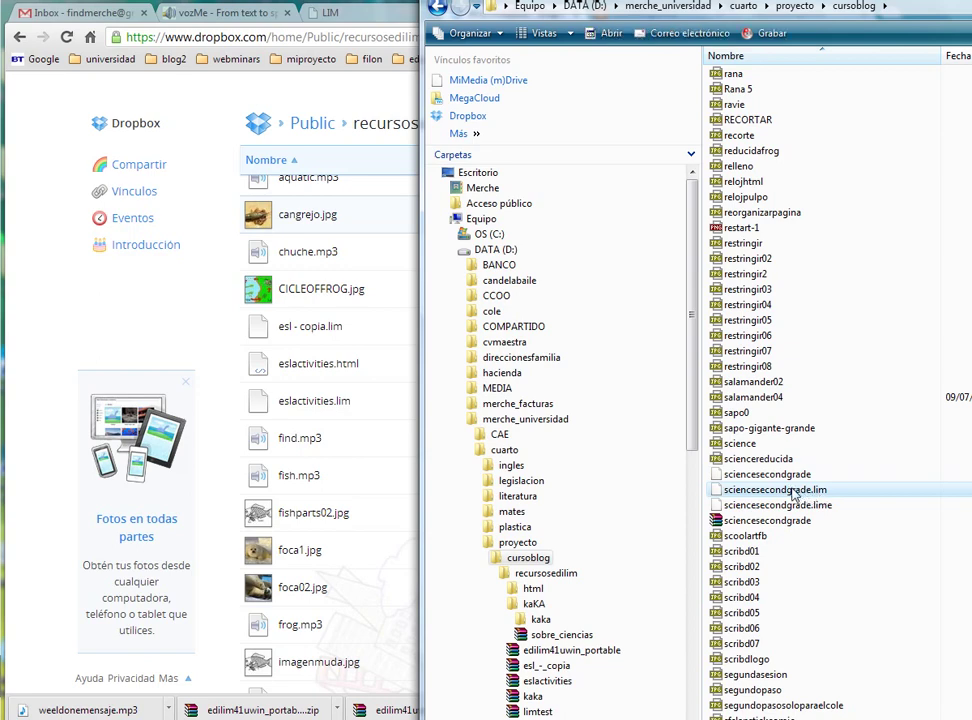
{"action": "left_click", "coordinate": [768, 475]}
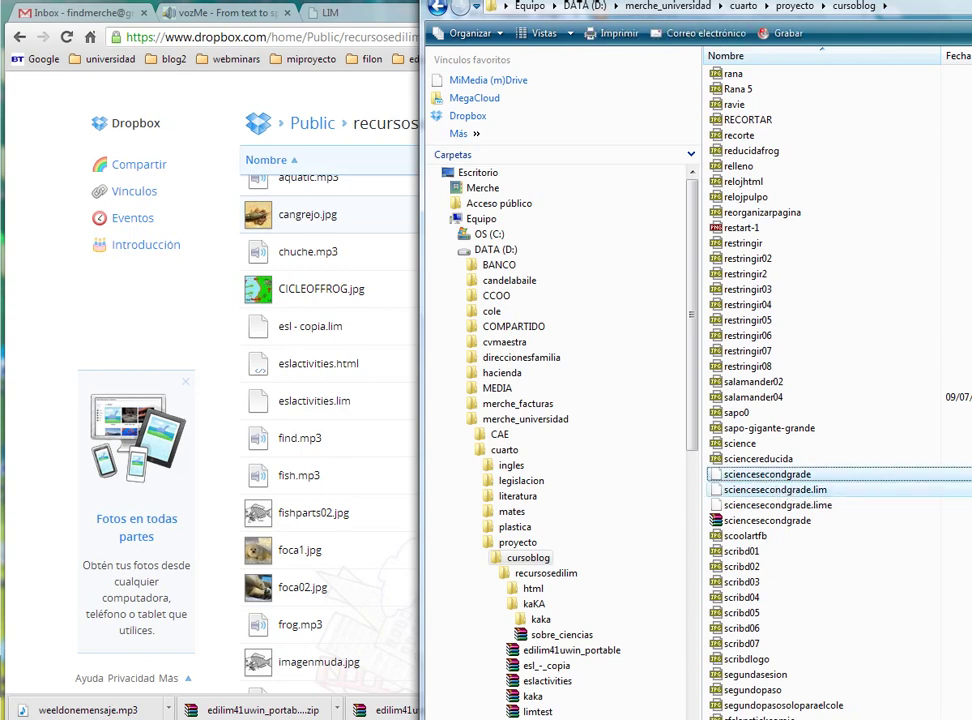
- Add the lim Flash file to the selection and upload the three files to Dropbox's recursosedilim folder
{"action": "scroll", "coordinate": [835, 390], "scroll_direction": "down", "scroll_amount": 12}
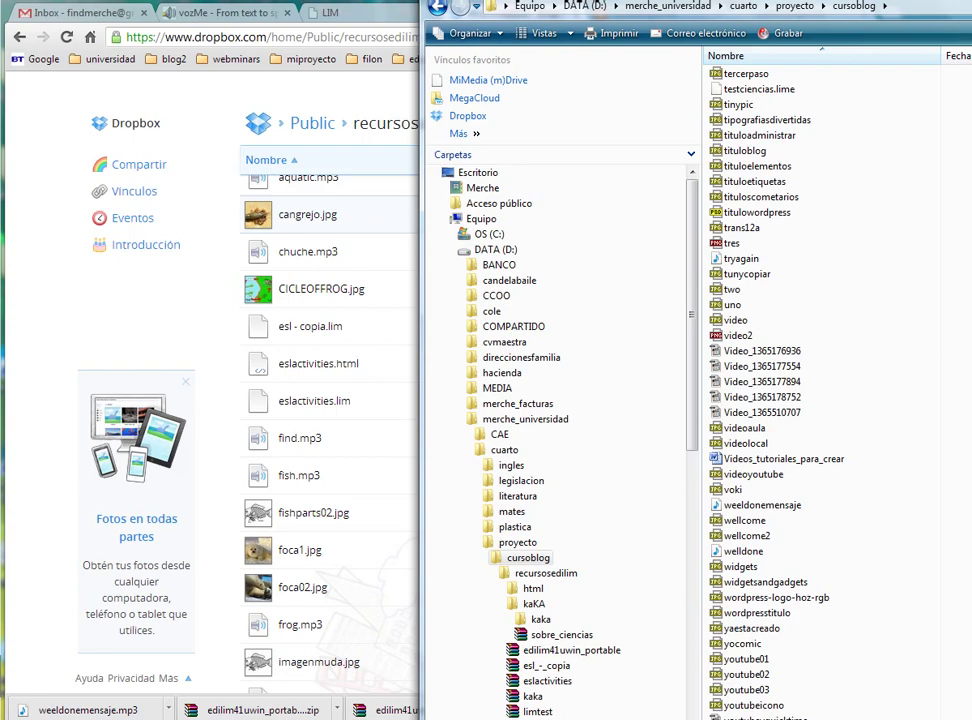
{"action": "scroll", "coordinate": [835, 390], "scroll_direction": "up", "scroll_amount": 12}
{"action": "scroll", "coordinate": [835, 390], "scroll_direction": "up", "scroll_amount": 20}
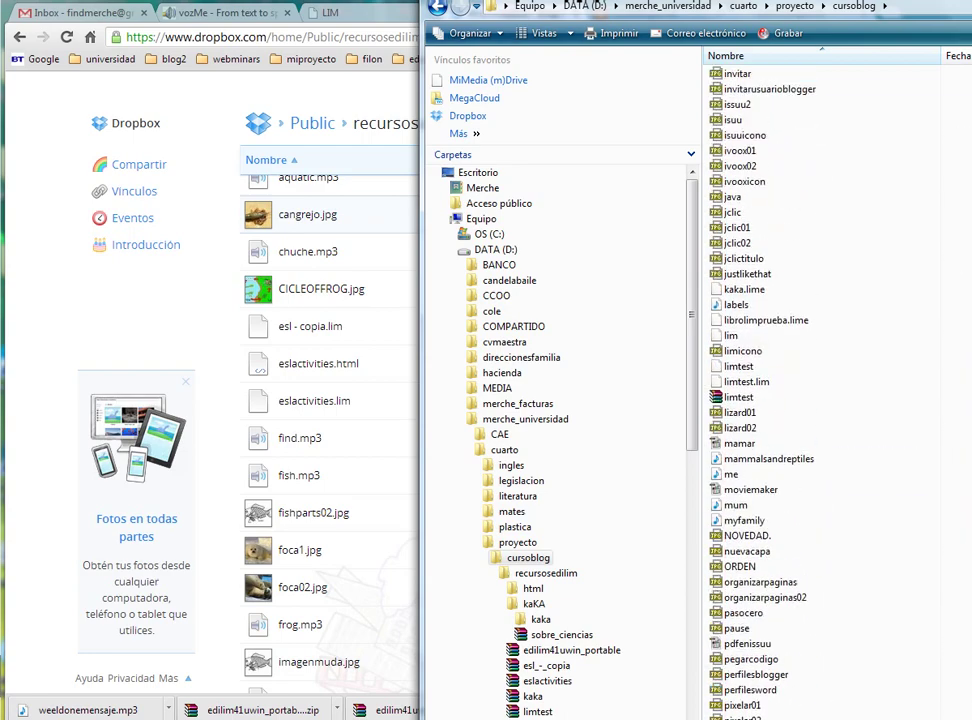
{"action": "scroll", "coordinate": [775, 370], "scroll_direction": "up", "scroll_amount": 1}
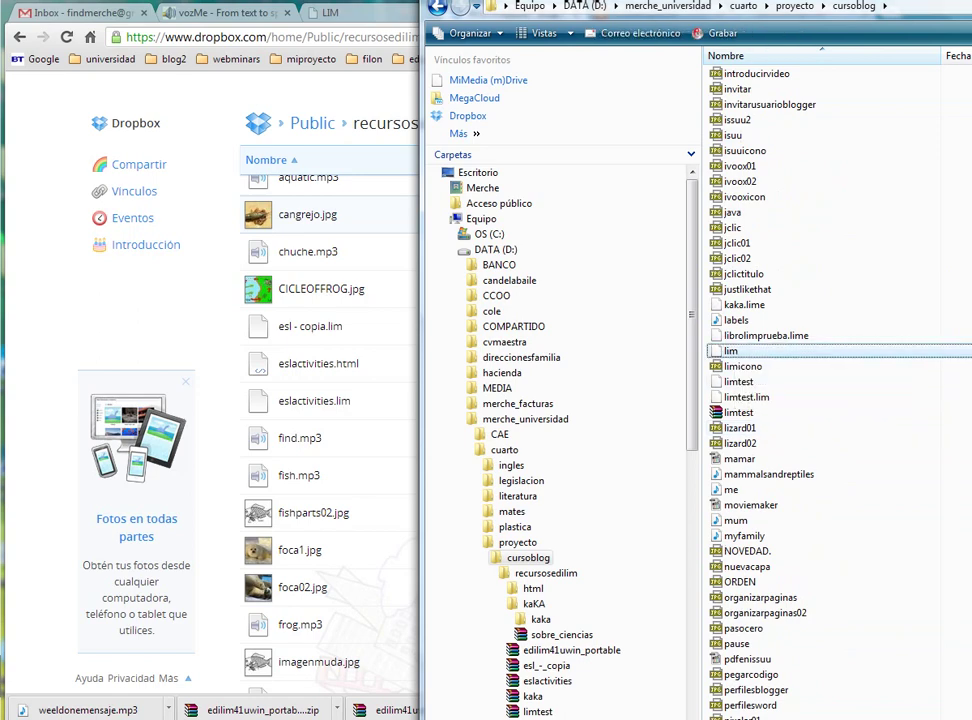
{"action": "left_click", "coordinate": [770, 351]}
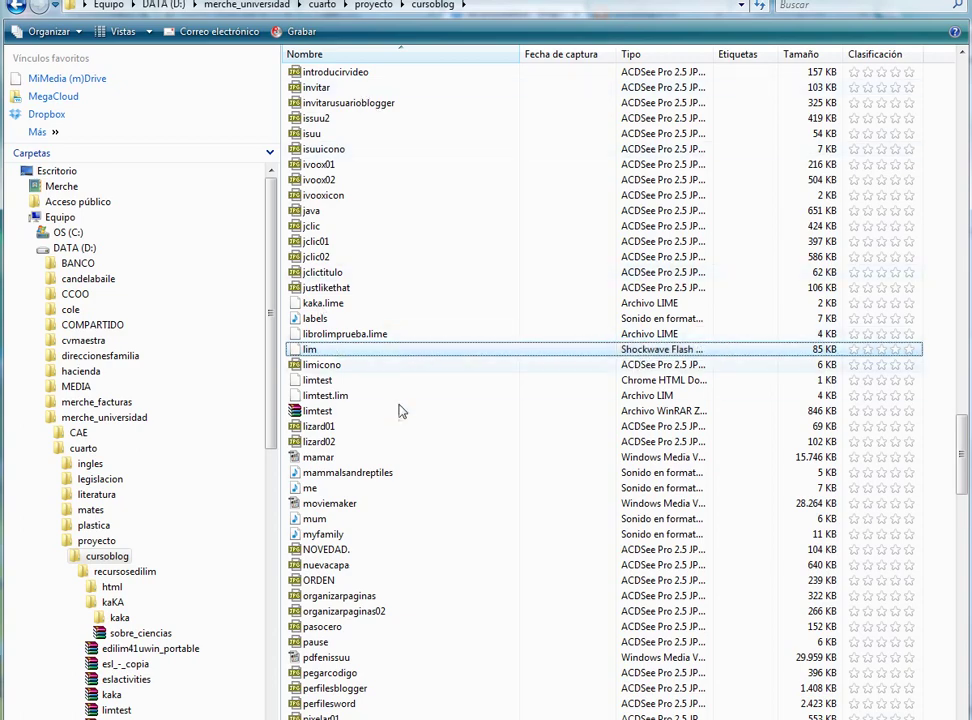
{"action": "left_click_drag", "start_coordinate": [965, 445], "coordinate": [965, 570]}
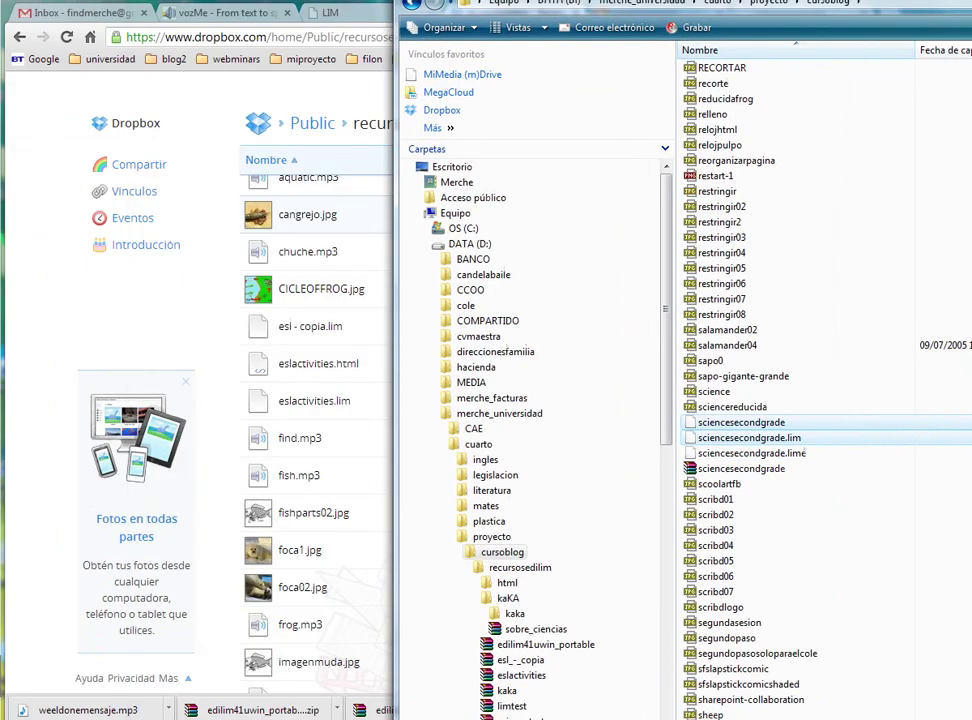
{"action": "left_click_drag", "start_coordinate": [718, 424], "coordinate": [330, 478]}
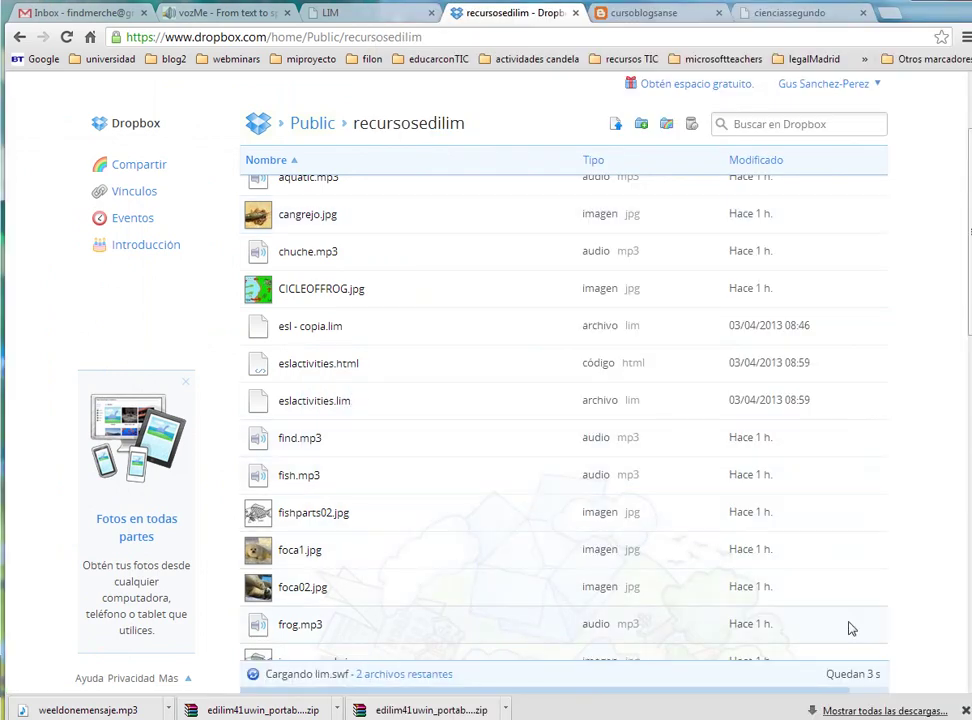
- Look over the uploaded files and copy the public link of eslactivities.html to the clipboard
{"action": "scroll", "coordinate": [955, 300], "scroll_direction": "down", "scroll_amount": 1}
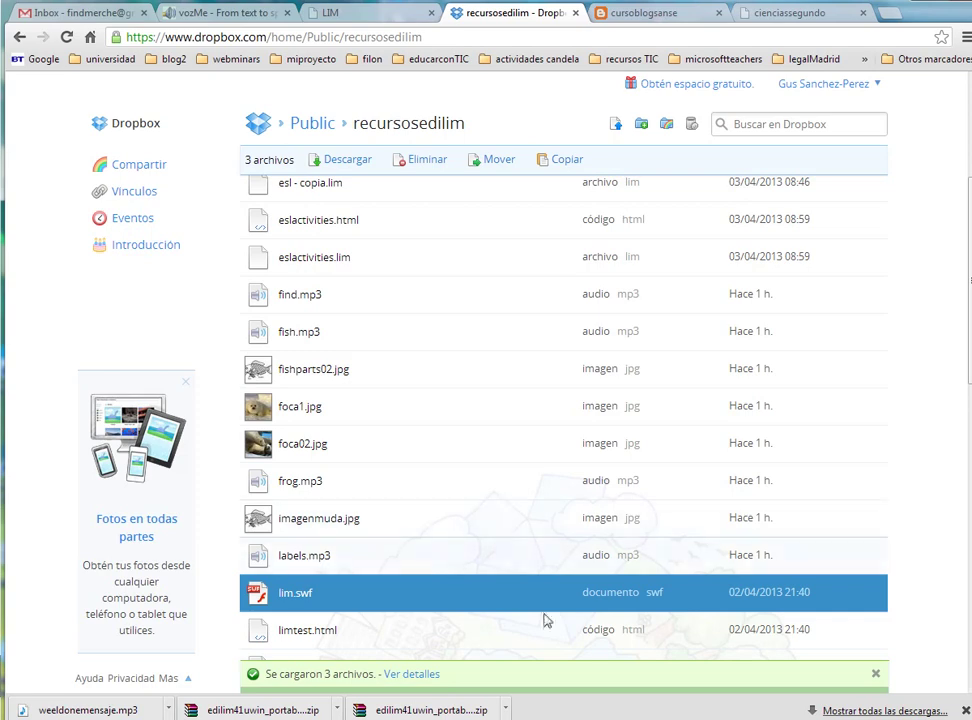
{"action": "scroll", "coordinate": [545, 621], "scroll_direction": "down", "scroll_amount": 2}
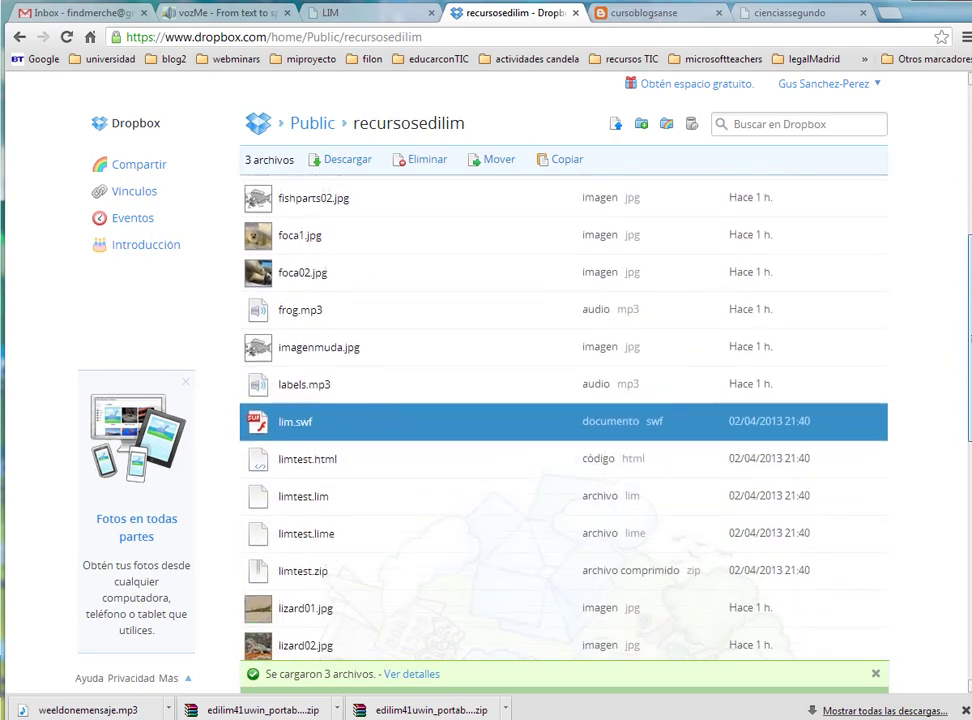
{"action": "scroll", "coordinate": [387, 330], "scroll_direction": "up", "scroll_amount": 3}
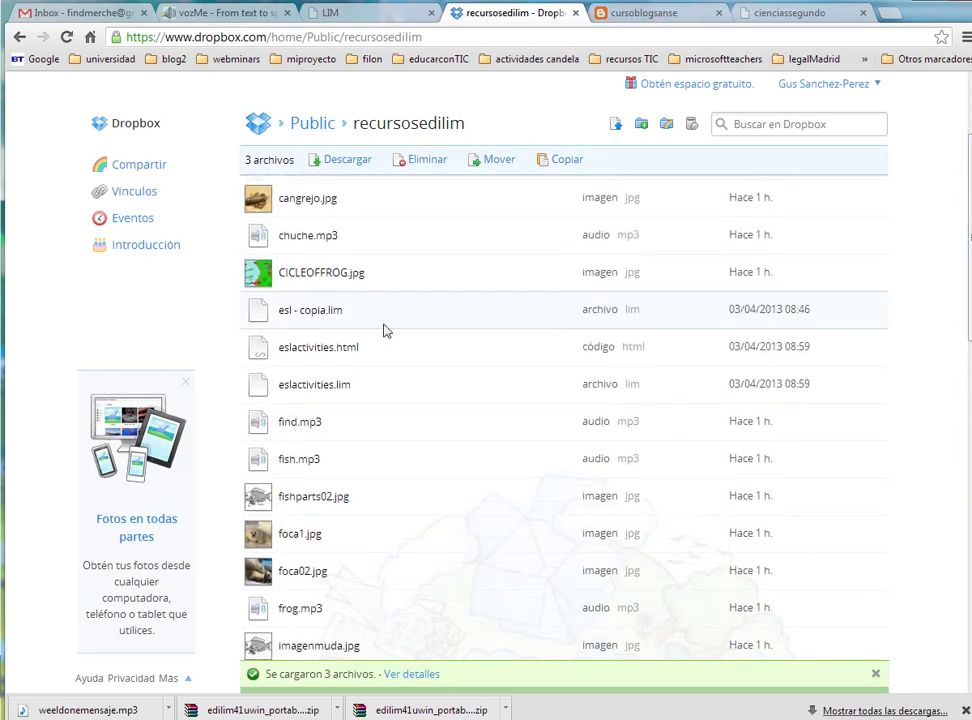
{"action": "left_click", "coordinate": [341, 357]}
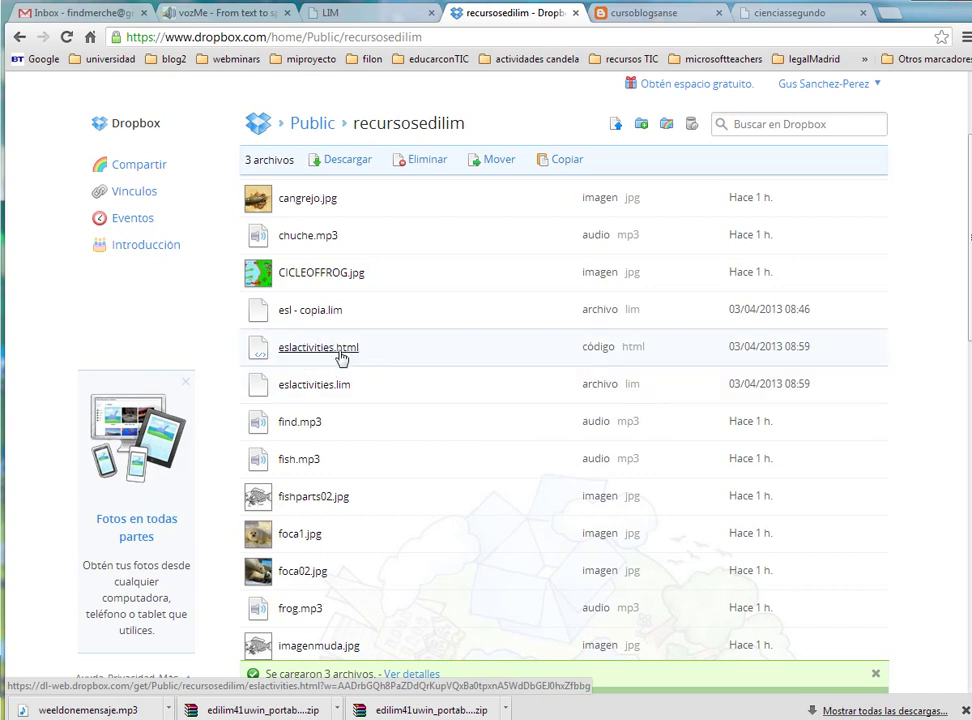
{"action": "right_click", "coordinate": [341, 357]}
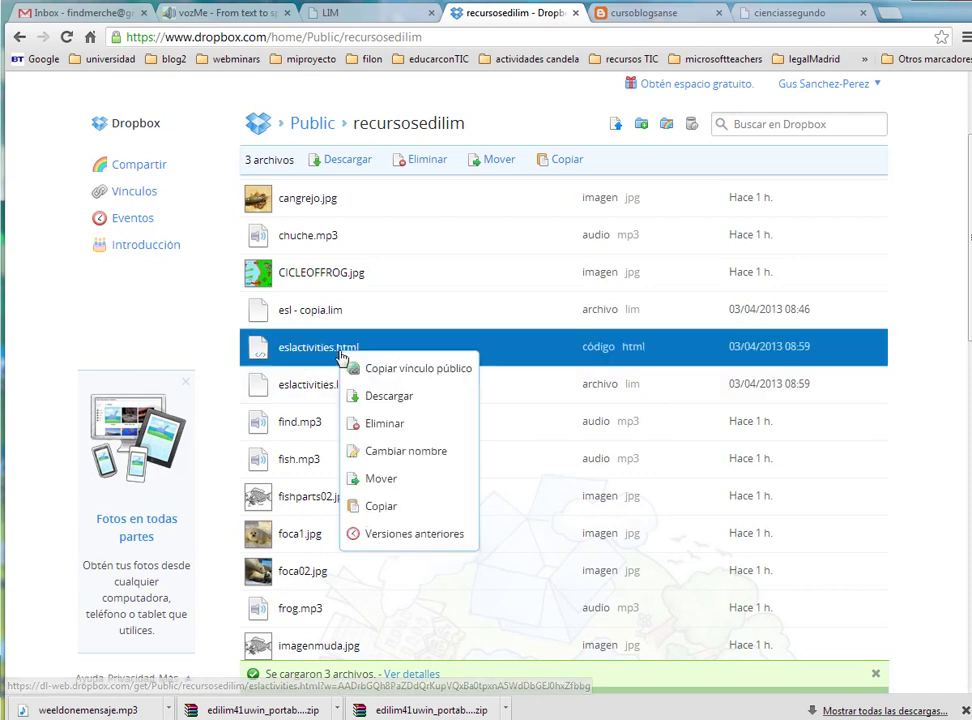
{"action": "left_click", "coordinate": [398, 372]}
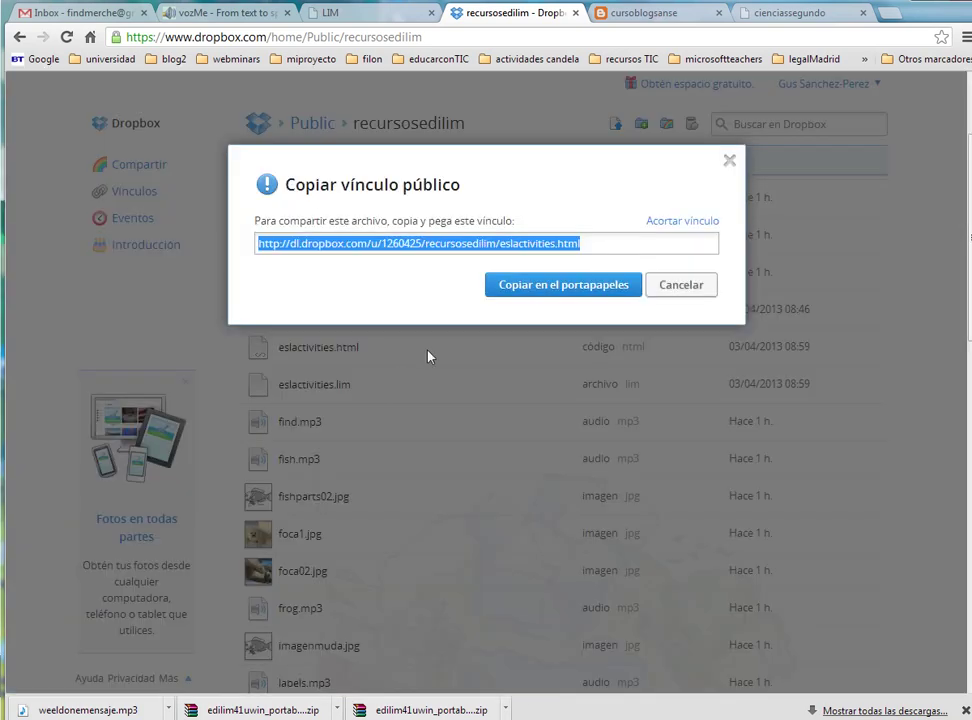
{"action": "left_click", "coordinate": [519, 291]}
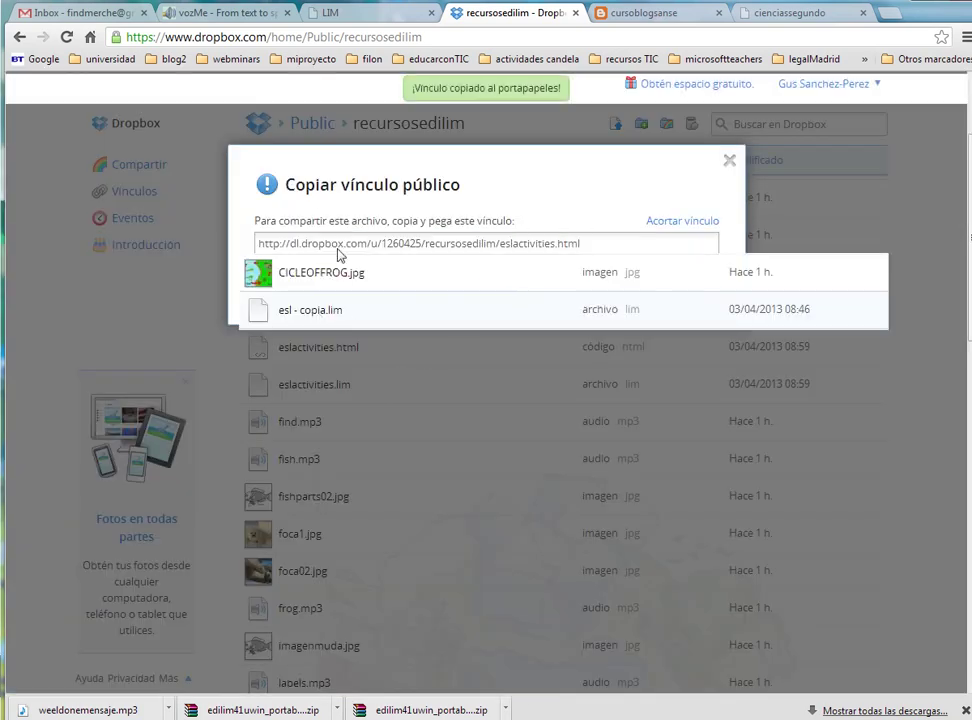
- Switch to the cursoblogsanse blog, create a new entry and show its editor in HTML mode
{"action": "left_click", "coordinate": [620, 14]}
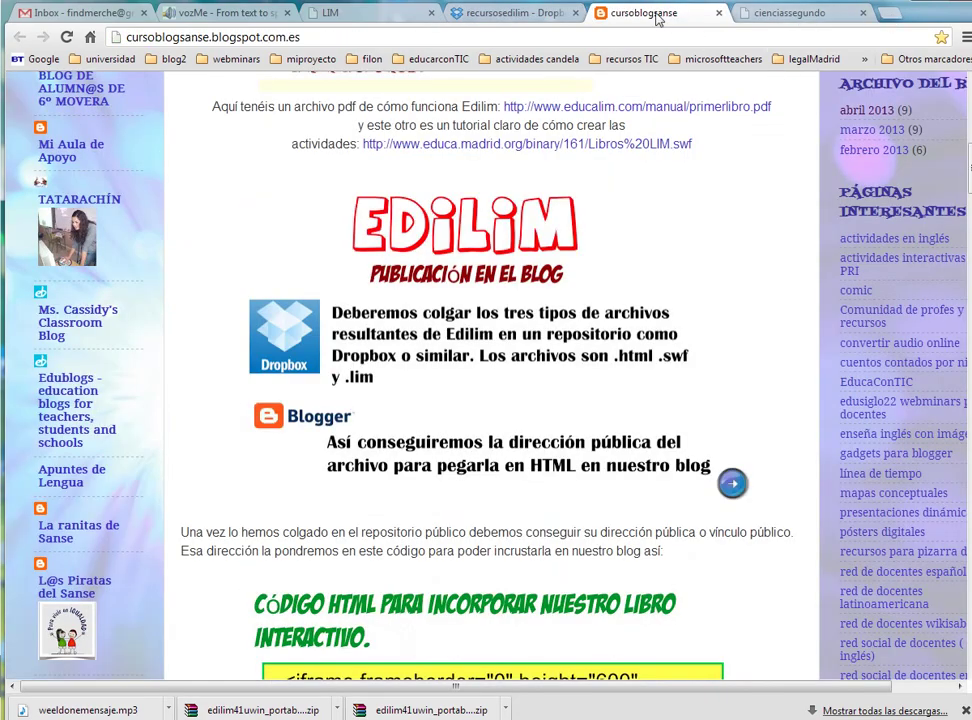
{"action": "key", "text": "Home"}
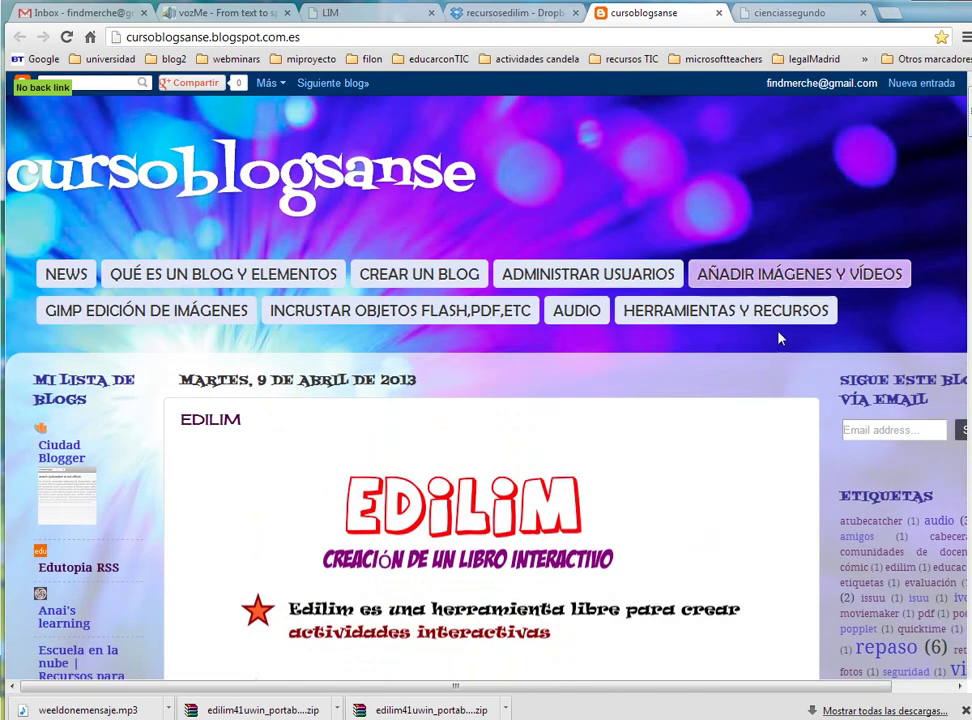
{"action": "left_click", "coordinate": [922, 84]}
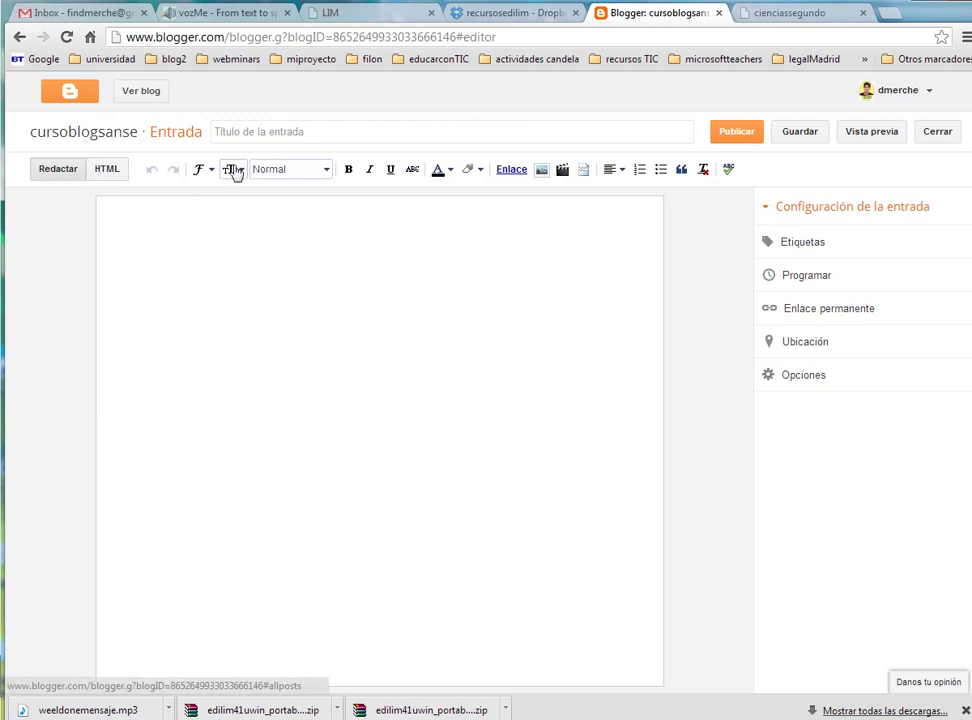
{"action": "left_click", "coordinate": [103, 177]}
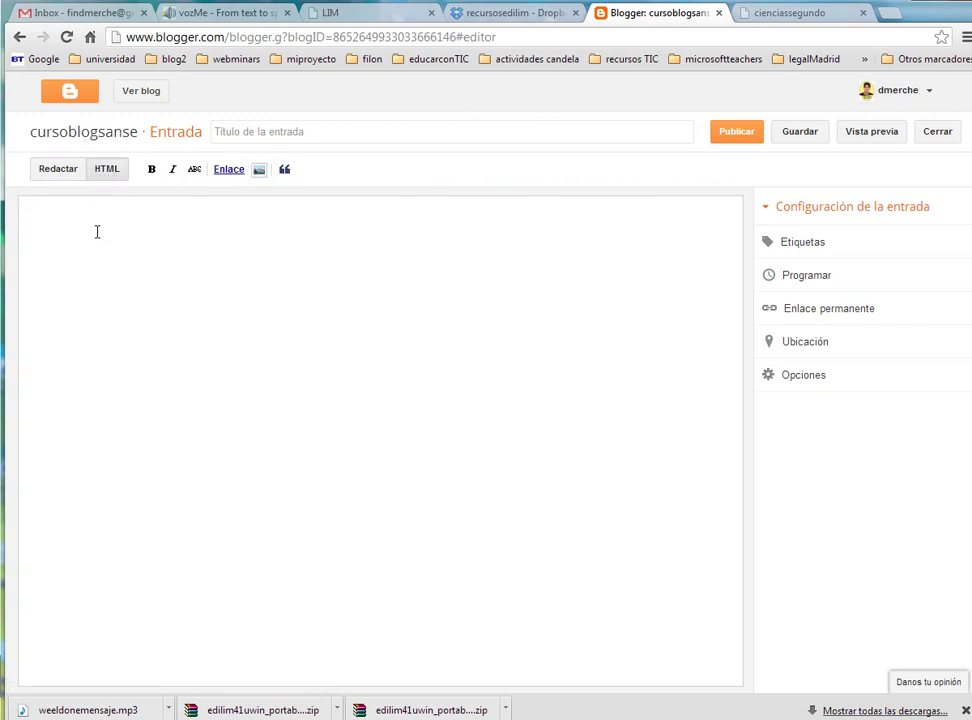
{"action": "right_click", "coordinate": [87, 224]}
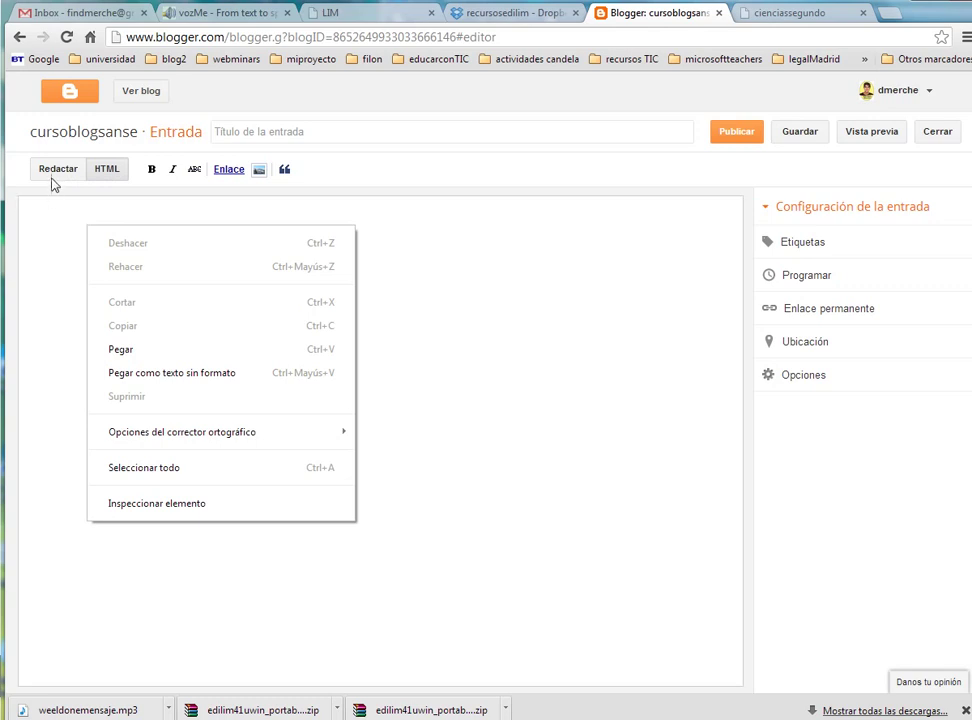
- Open the cursoblogsanse blog in a new tab and copy the iframe embed code from the EdiLIM post
{"action": "left_click", "coordinate": [892, 14]}
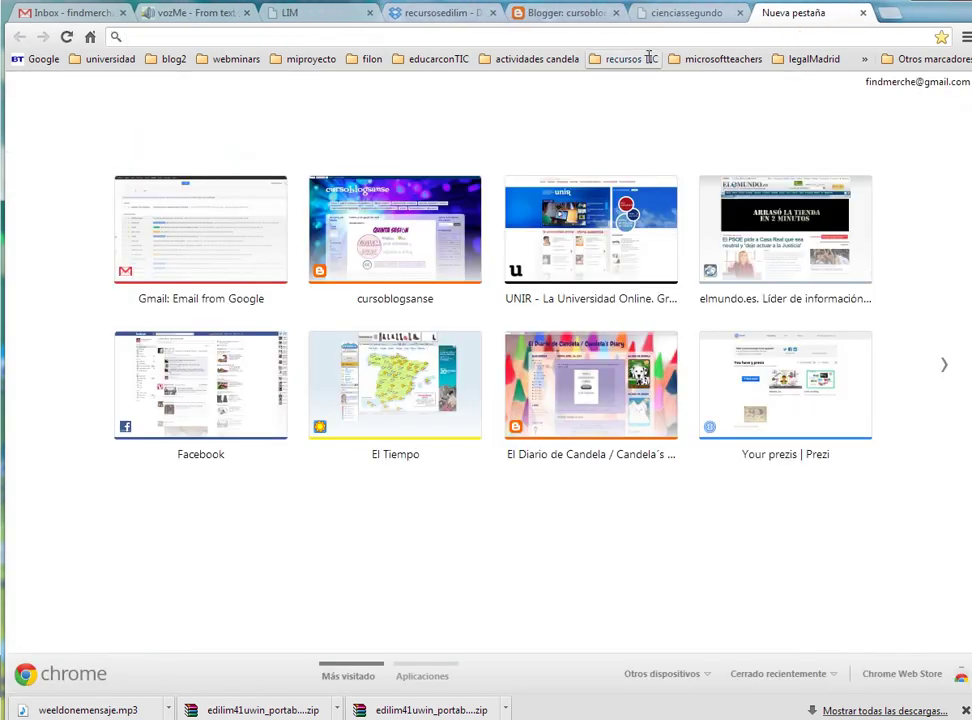
{"action": "left_click", "coordinate": [318, 190]}
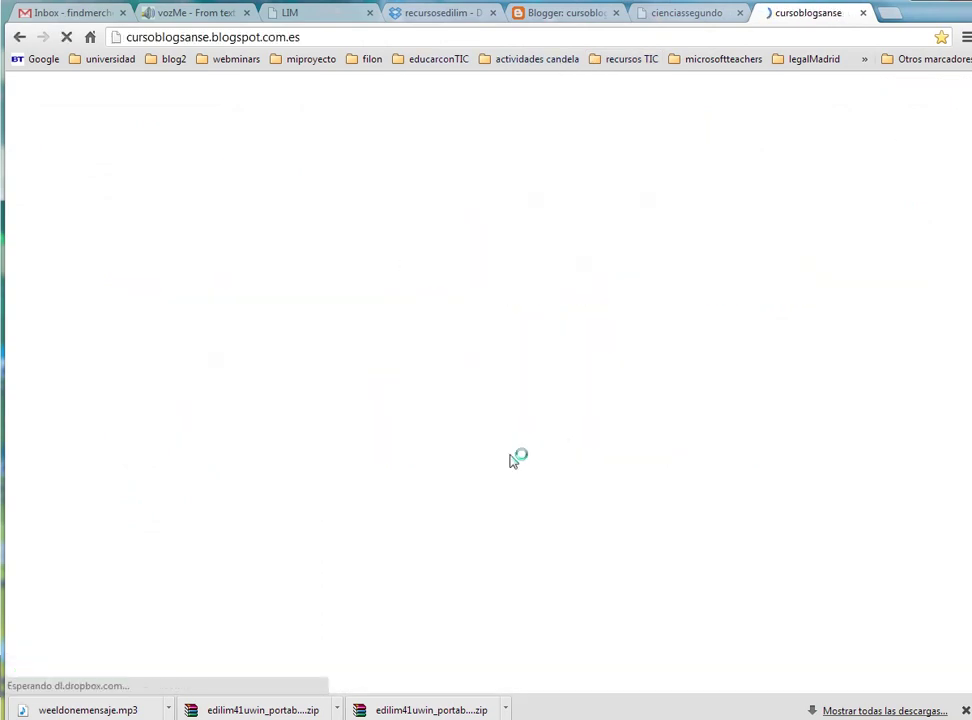
{"action": "scroll", "coordinate": [490, 400], "scroll_direction": "down", "scroll_amount": 15}
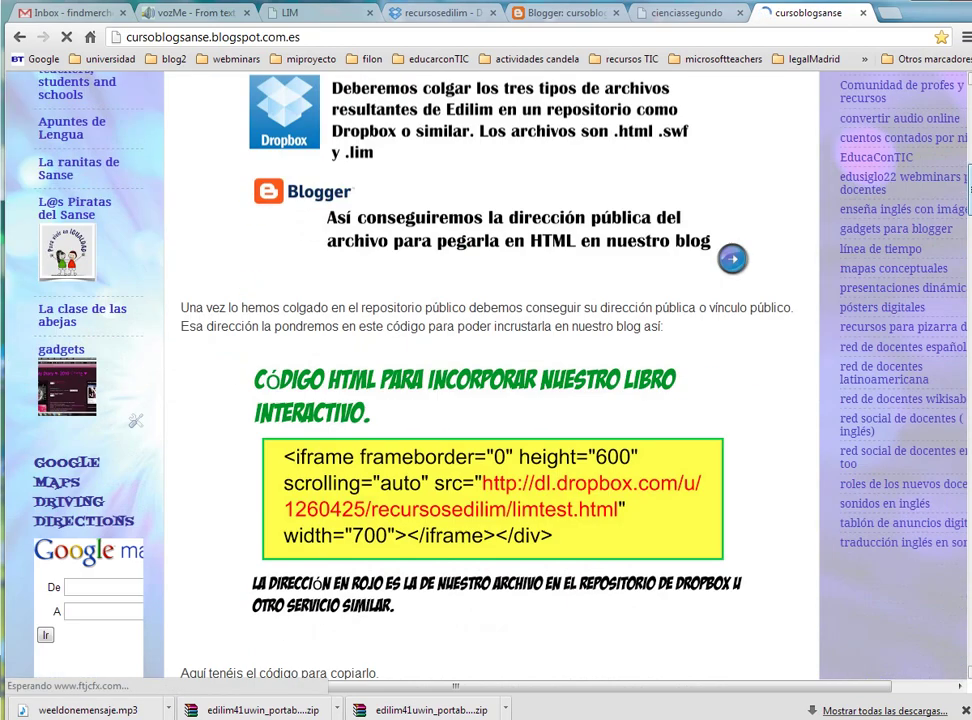
{"action": "scroll", "coordinate": [350, 297], "scroll_direction": "down", "scroll_amount": 1}
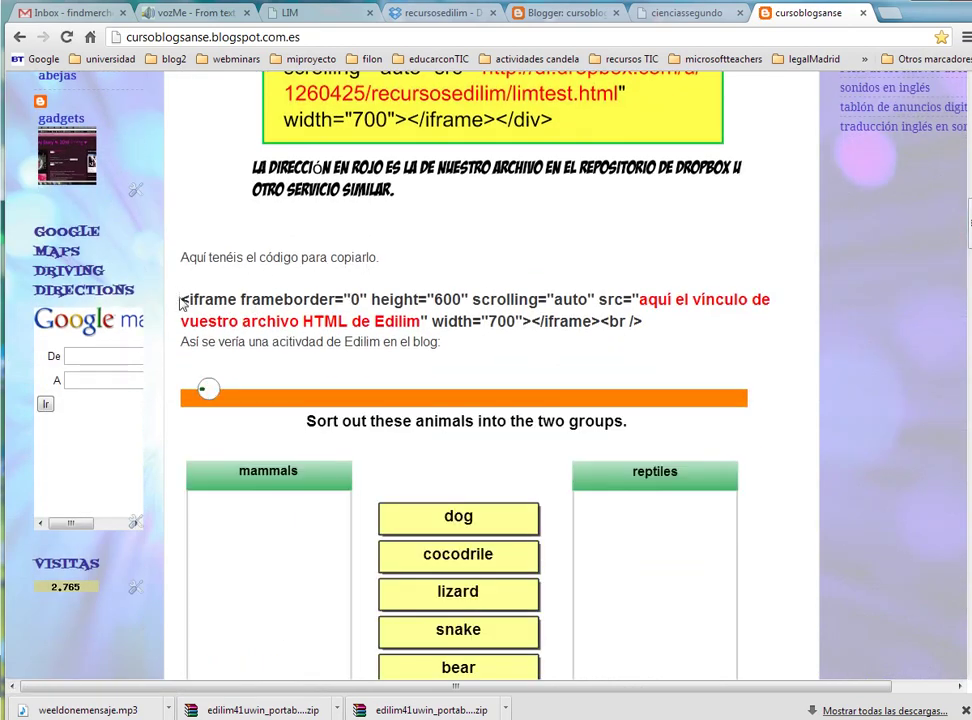
{"action": "left_click_drag", "start_coordinate": [183, 303], "coordinate": [462, 344]}
{"action": "left_click_drag", "start_coordinate": [657, 334], "coordinate": [651, 322]}
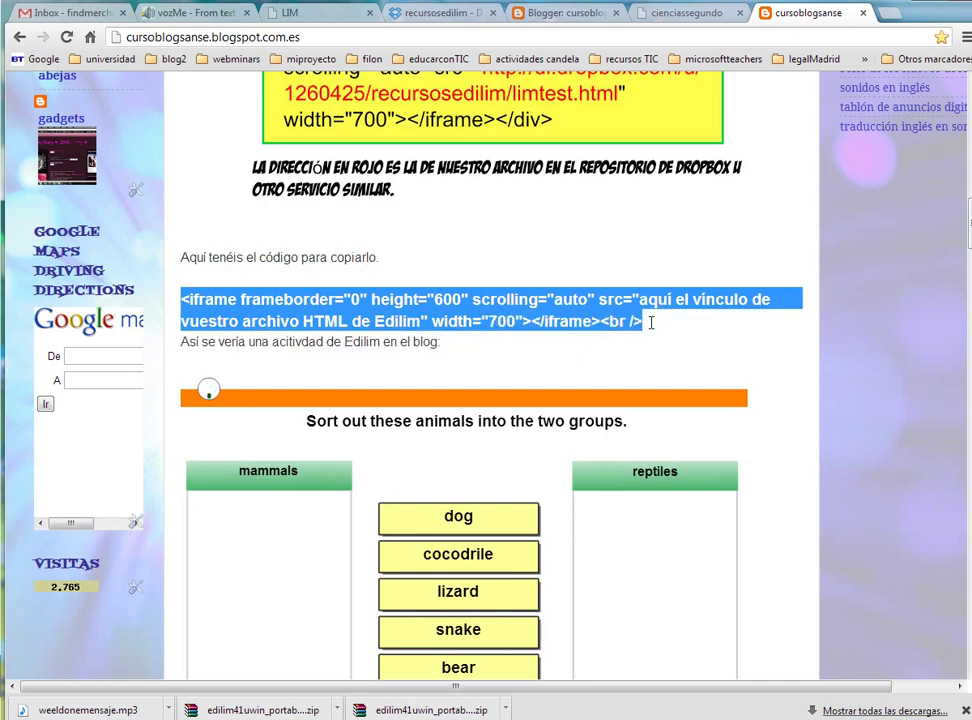
{"action": "right_click", "coordinate": [612, 322]}
{"action": "left_click", "coordinate": [649, 350]}
- Paste the copied iframe code into the new Blogger entry and delete the placeholder text between the src quotation marks
{"action": "left_click", "coordinate": [570, 13]}
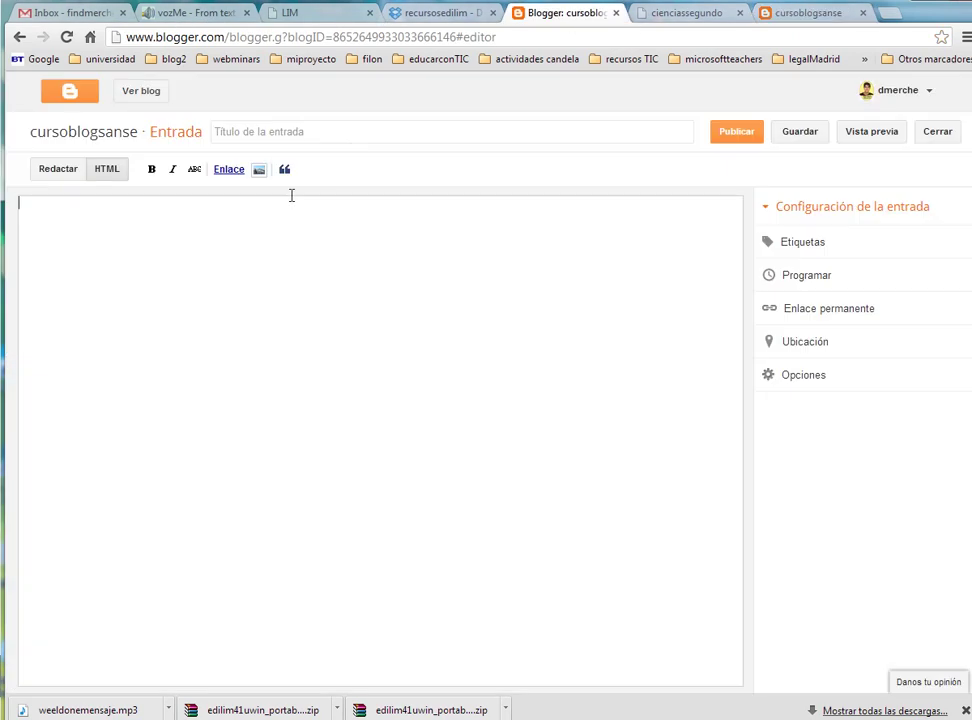
{"action": "right_click", "coordinate": [123, 204]}
{"action": "left_click", "coordinate": [167, 344]}
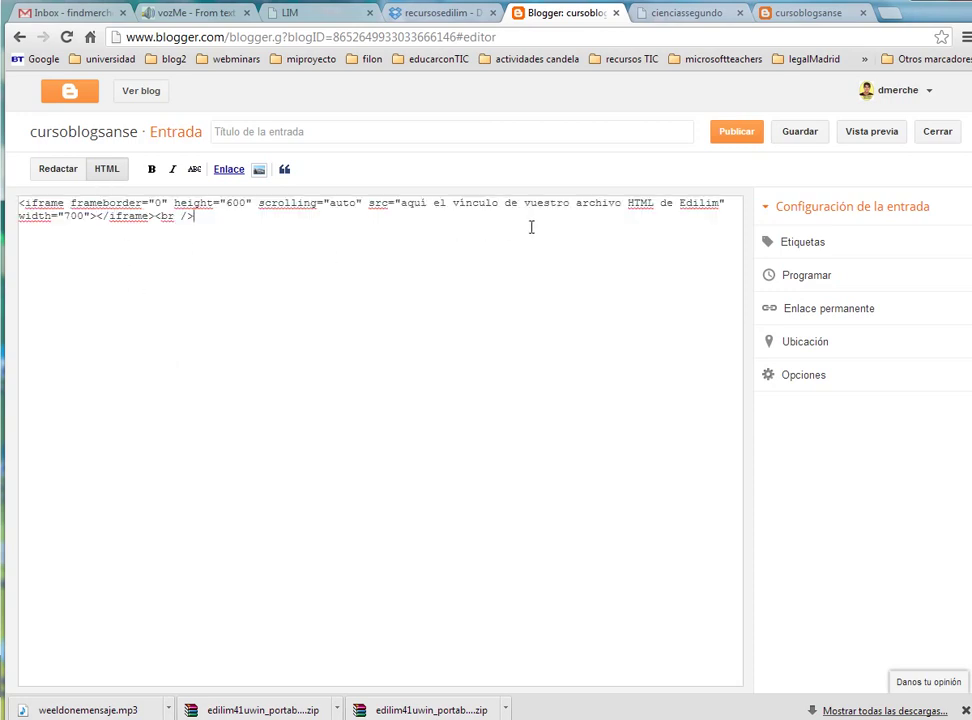
{"action": "left_click_drag", "start_coordinate": [401, 204], "coordinate": [690, 207]}
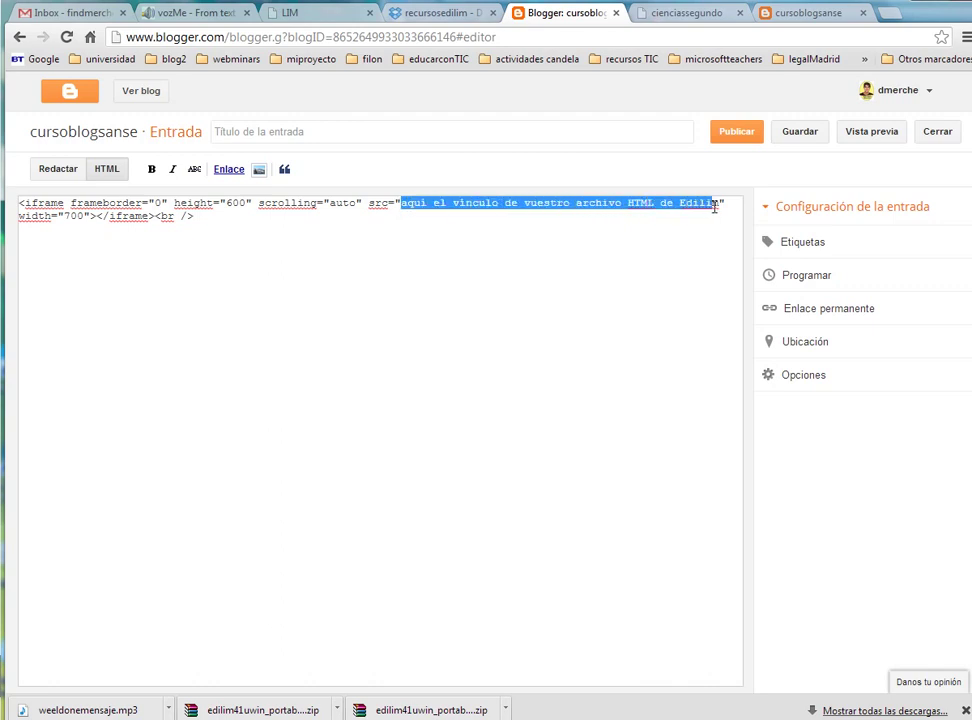
{"action": "key", "text": "BackSpace"}
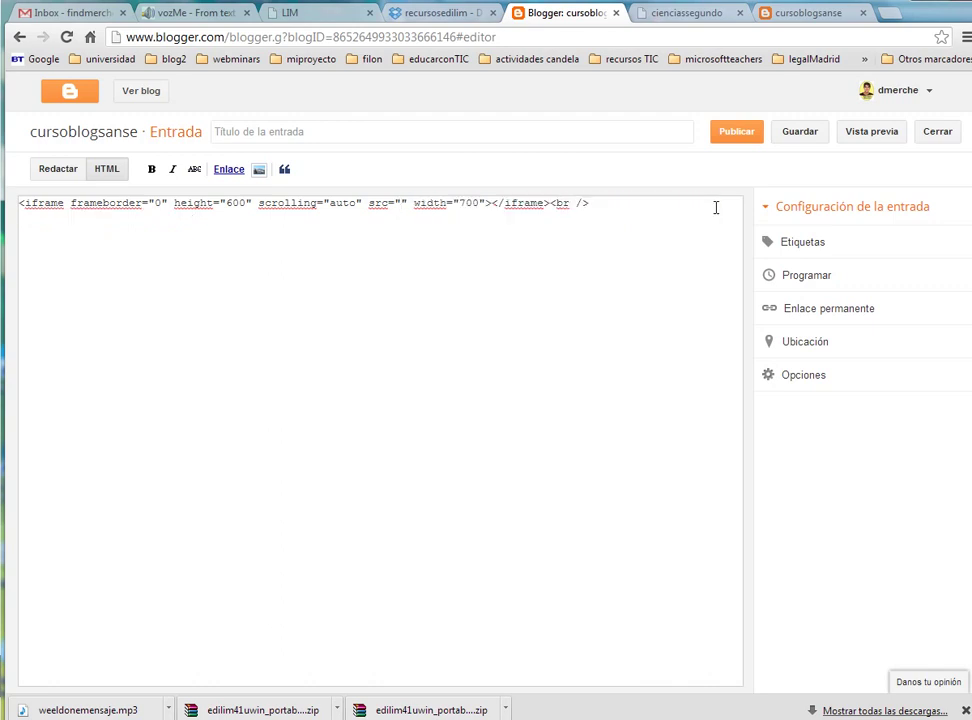
- Return to Dropbox's recursosedilim folder and copy the public link of eslactivities.html to the clipboard
{"action": "left_click", "coordinate": [690, 13]}
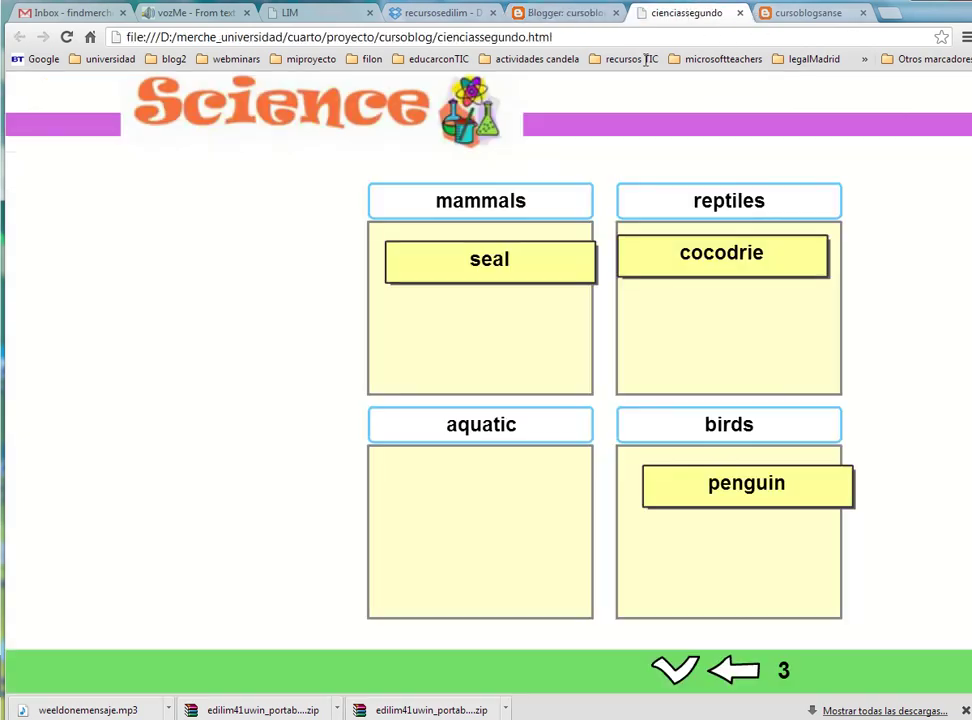
{"action": "left_click", "coordinate": [424, 14]}
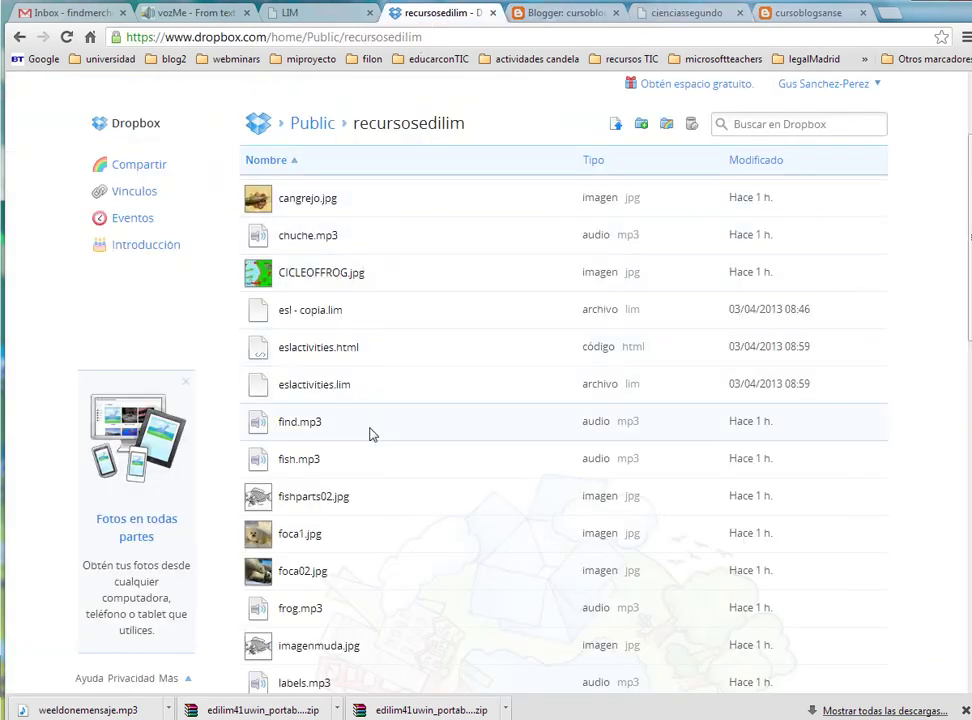
{"action": "right_click", "coordinate": [347, 357]}
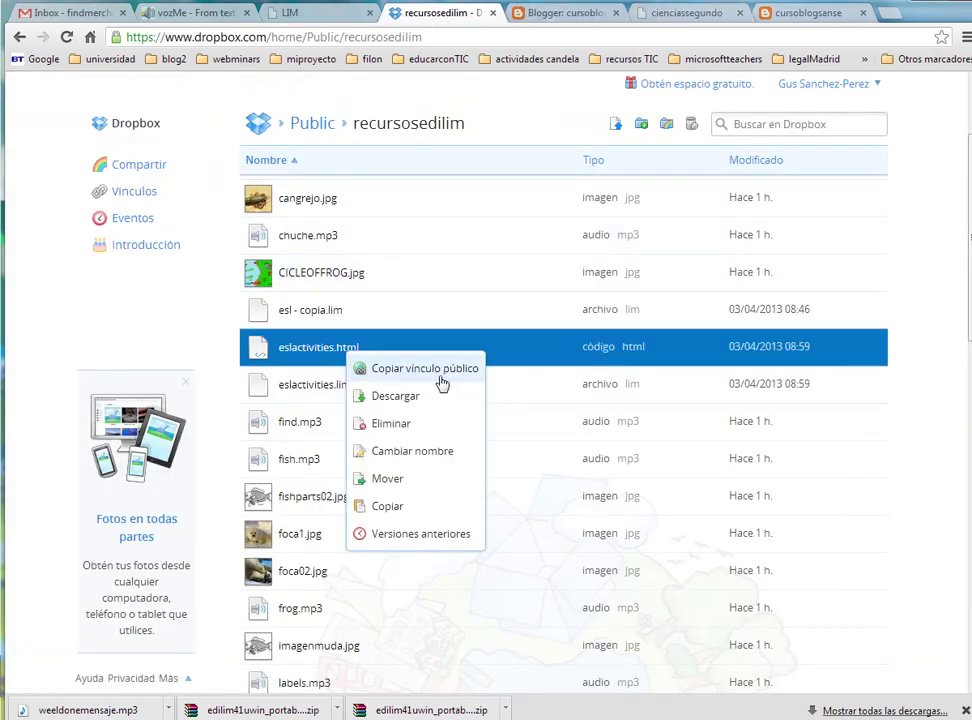
{"action": "left_click", "coordinate": [442, 386]}
{"action": "key", "text": "ctrl+c"}
{"action": "left_click", "coordinate": [541, 289]}
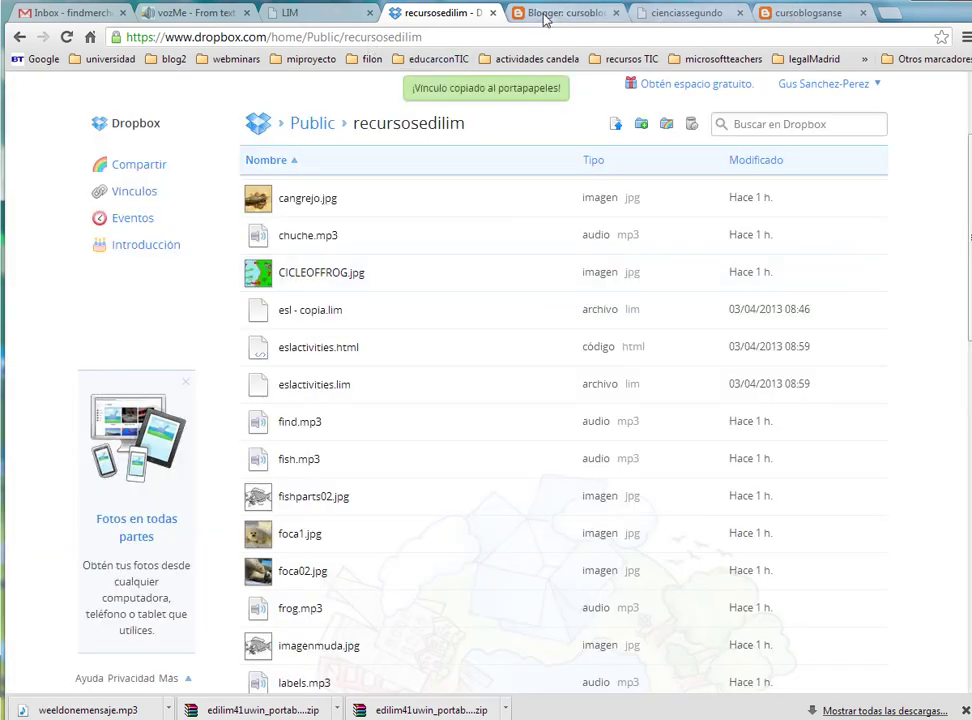
- Go back to the Blogger entry and paste the eslactivities.html public link inside the iframe's empty src quotation marks
{"action": "left_click", "coordinate": [800, 13]}
{"action": "left_click", "coordinate": [575, 14]}
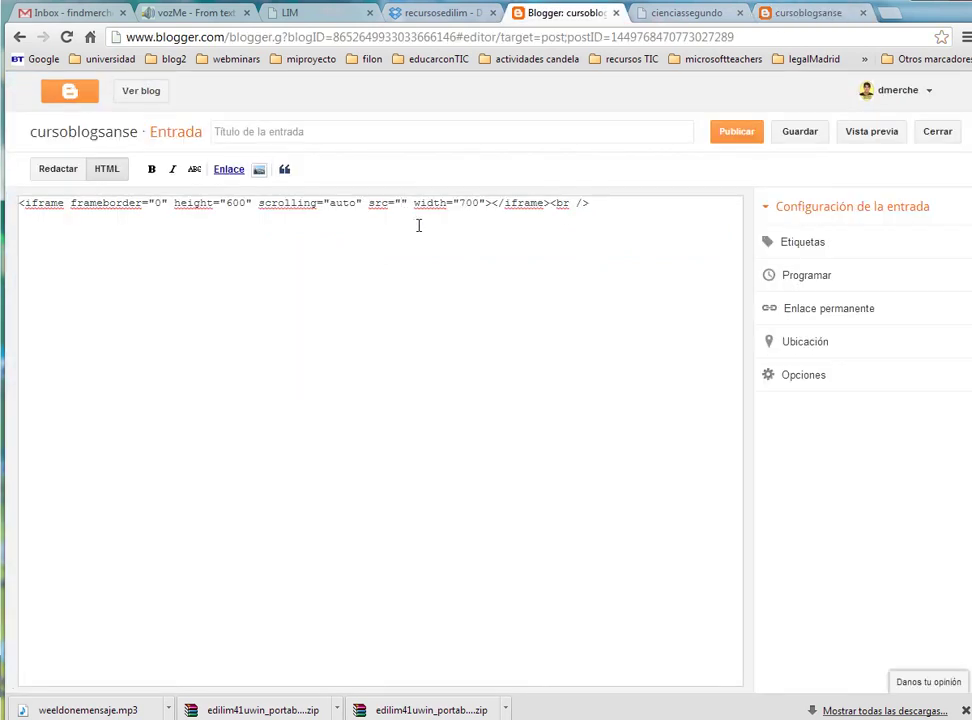
{"action": "right_click", "coordinate": [399, 202]}
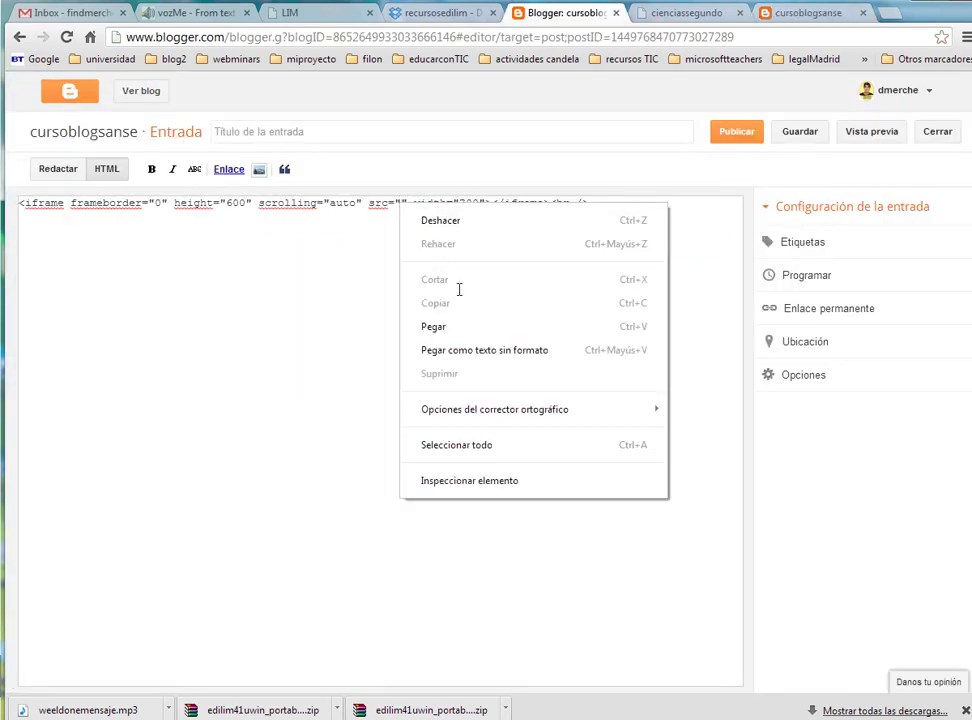
{"action": "left_click", "coordinate": [451, 332]}
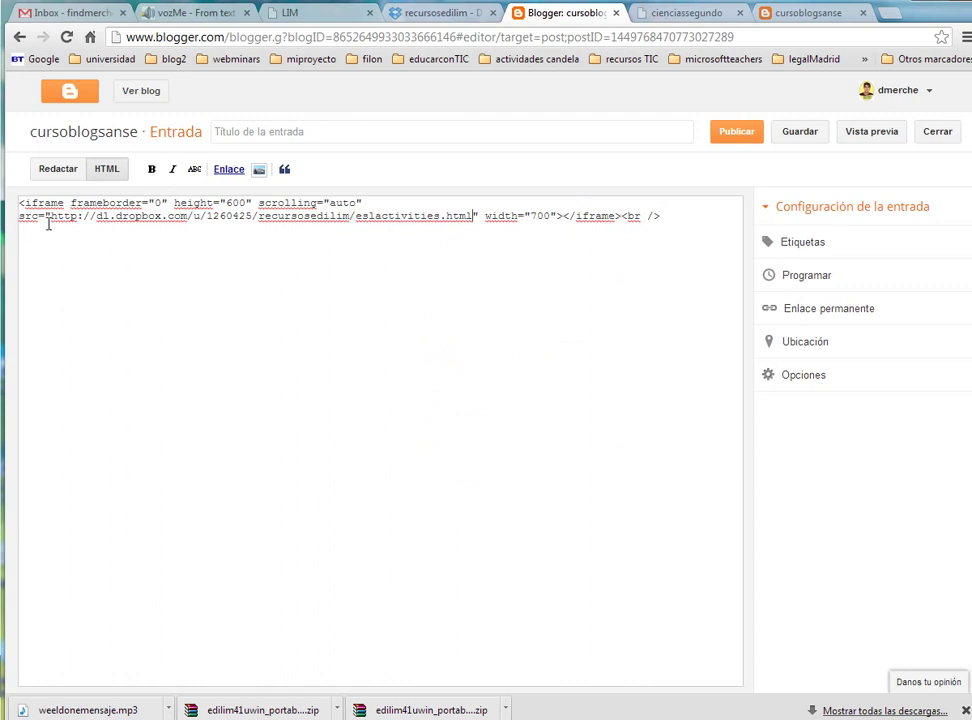